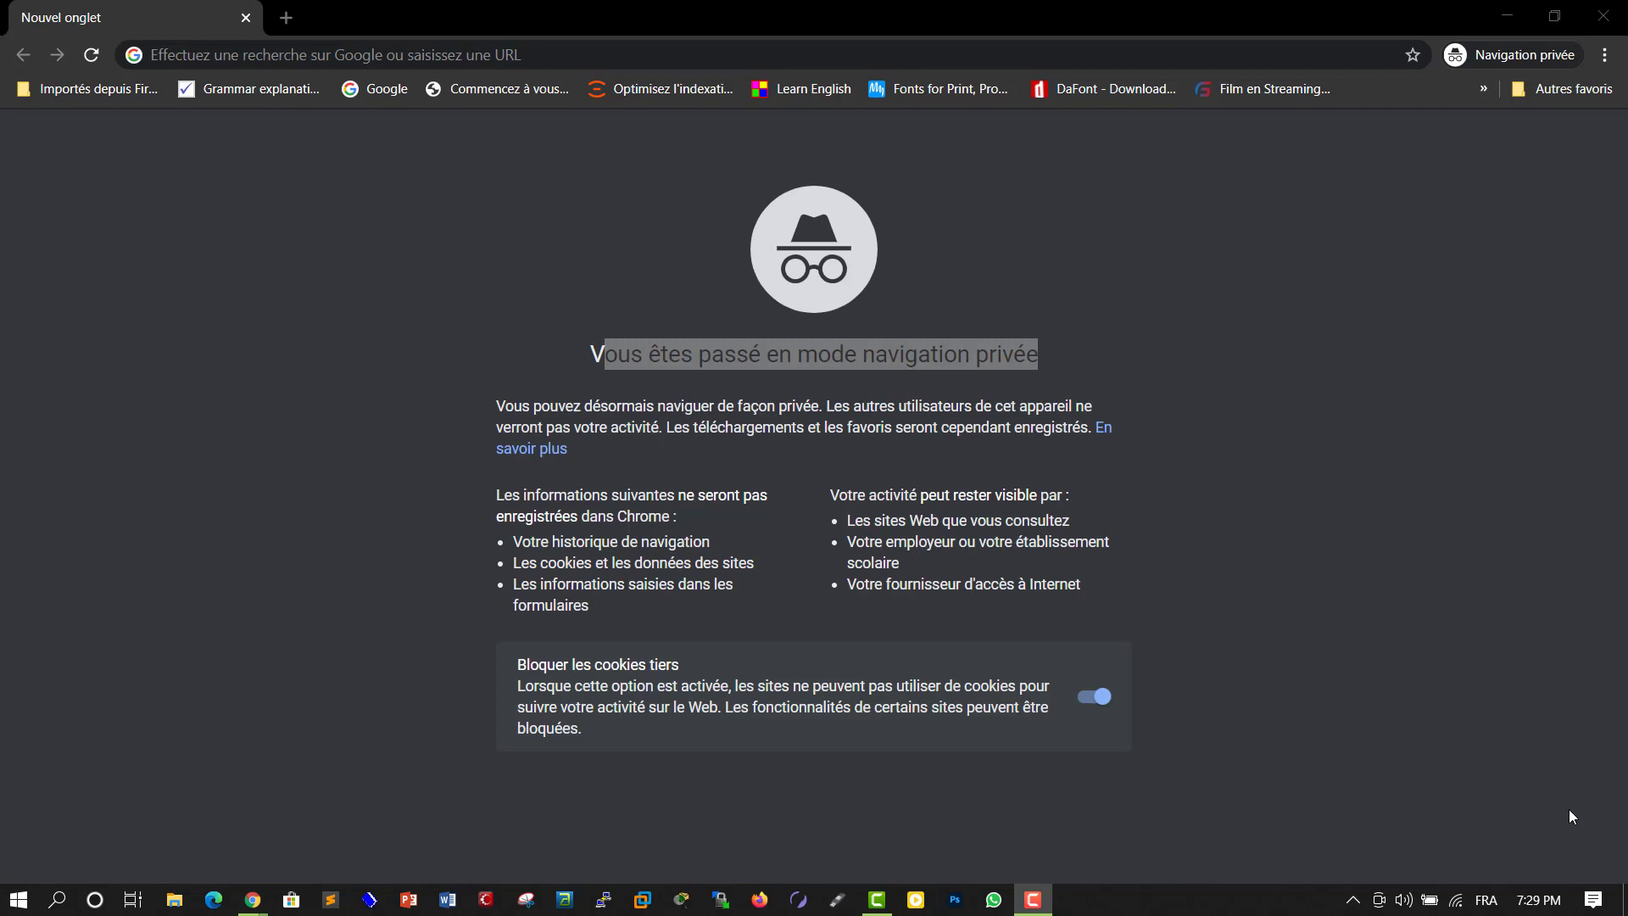
# Load google.com and begin creating a Google account for managing a business
pyautogui.click(559, 48)
pyautogui.write('goo')
pyautogui.press('Return')
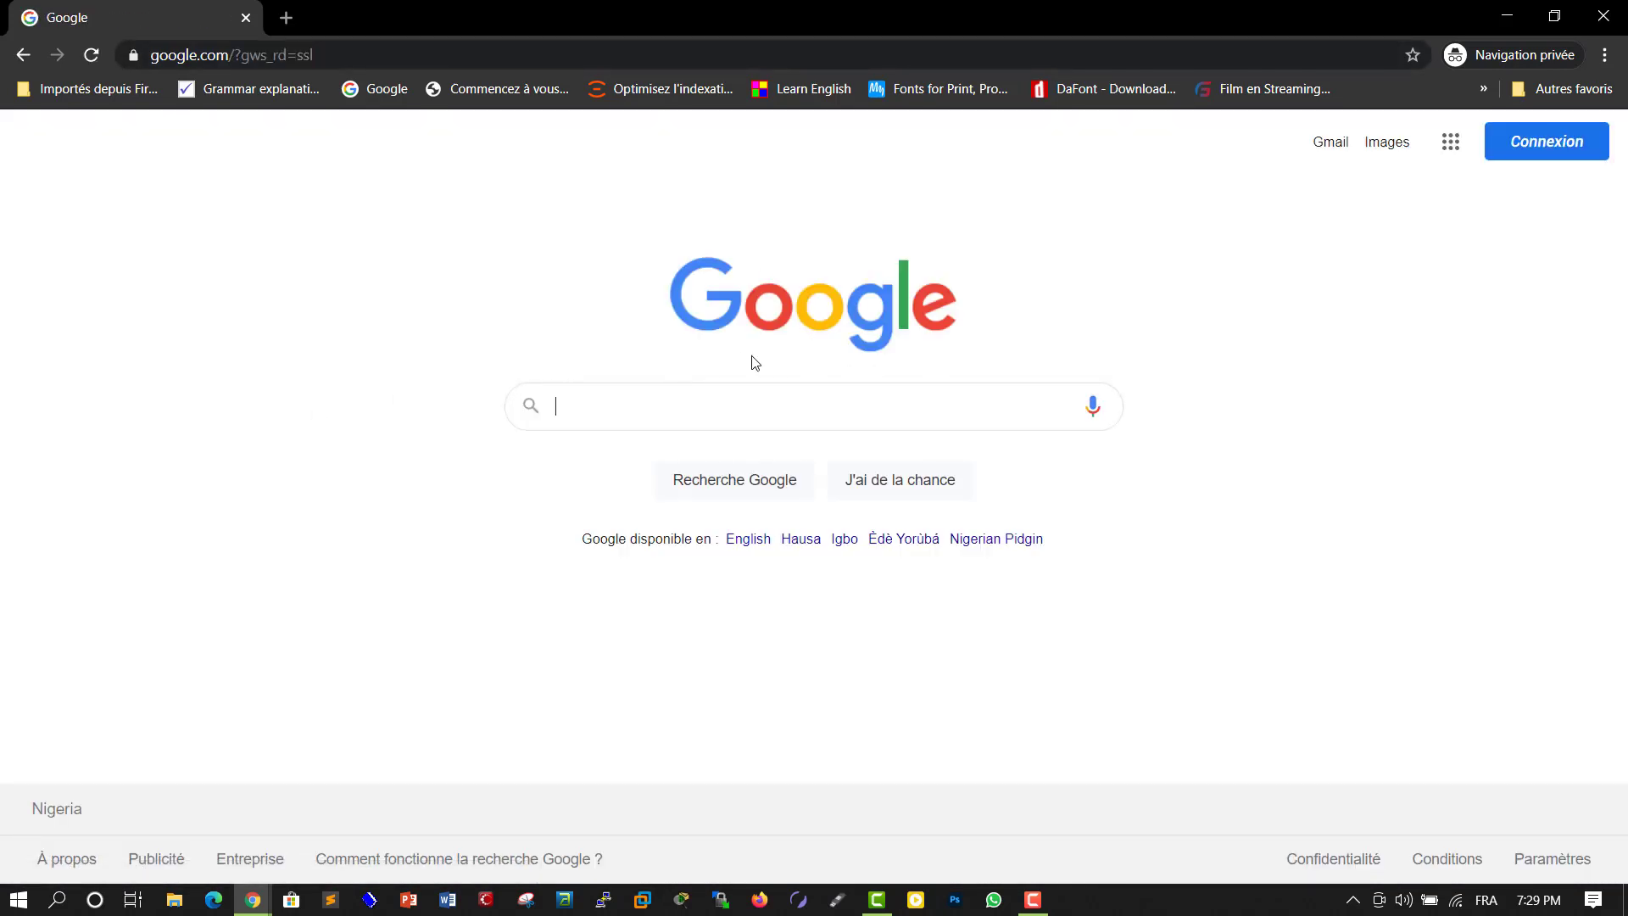
pyautogui.click(1540, 145)
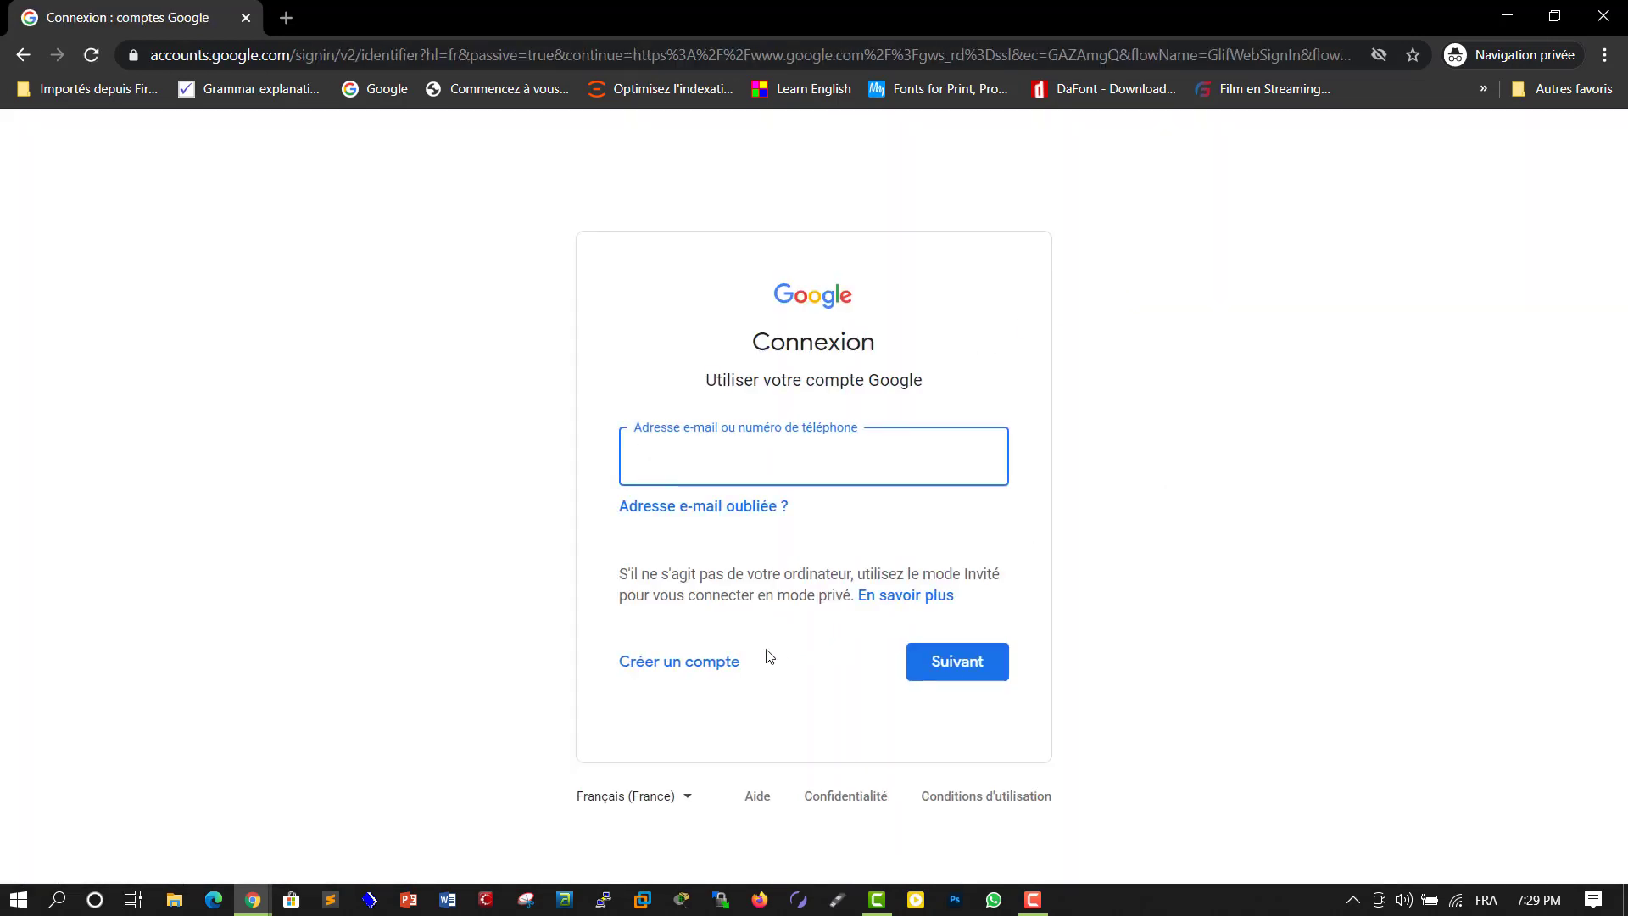
pyautogui.click(725, 662)
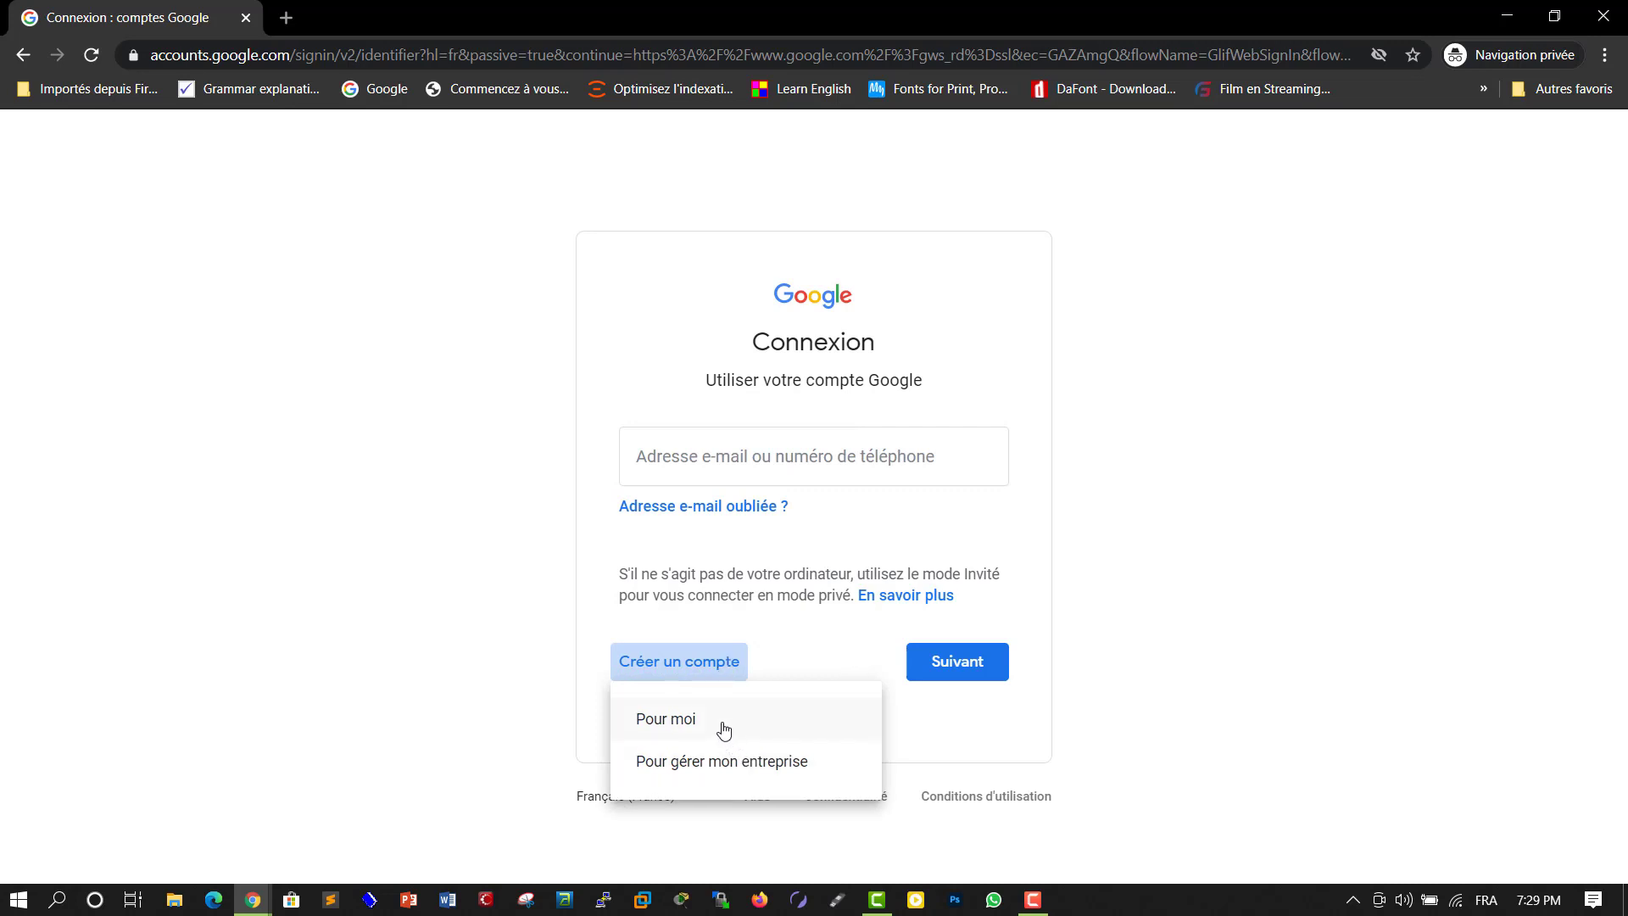
pyautogui.click(779, 775)
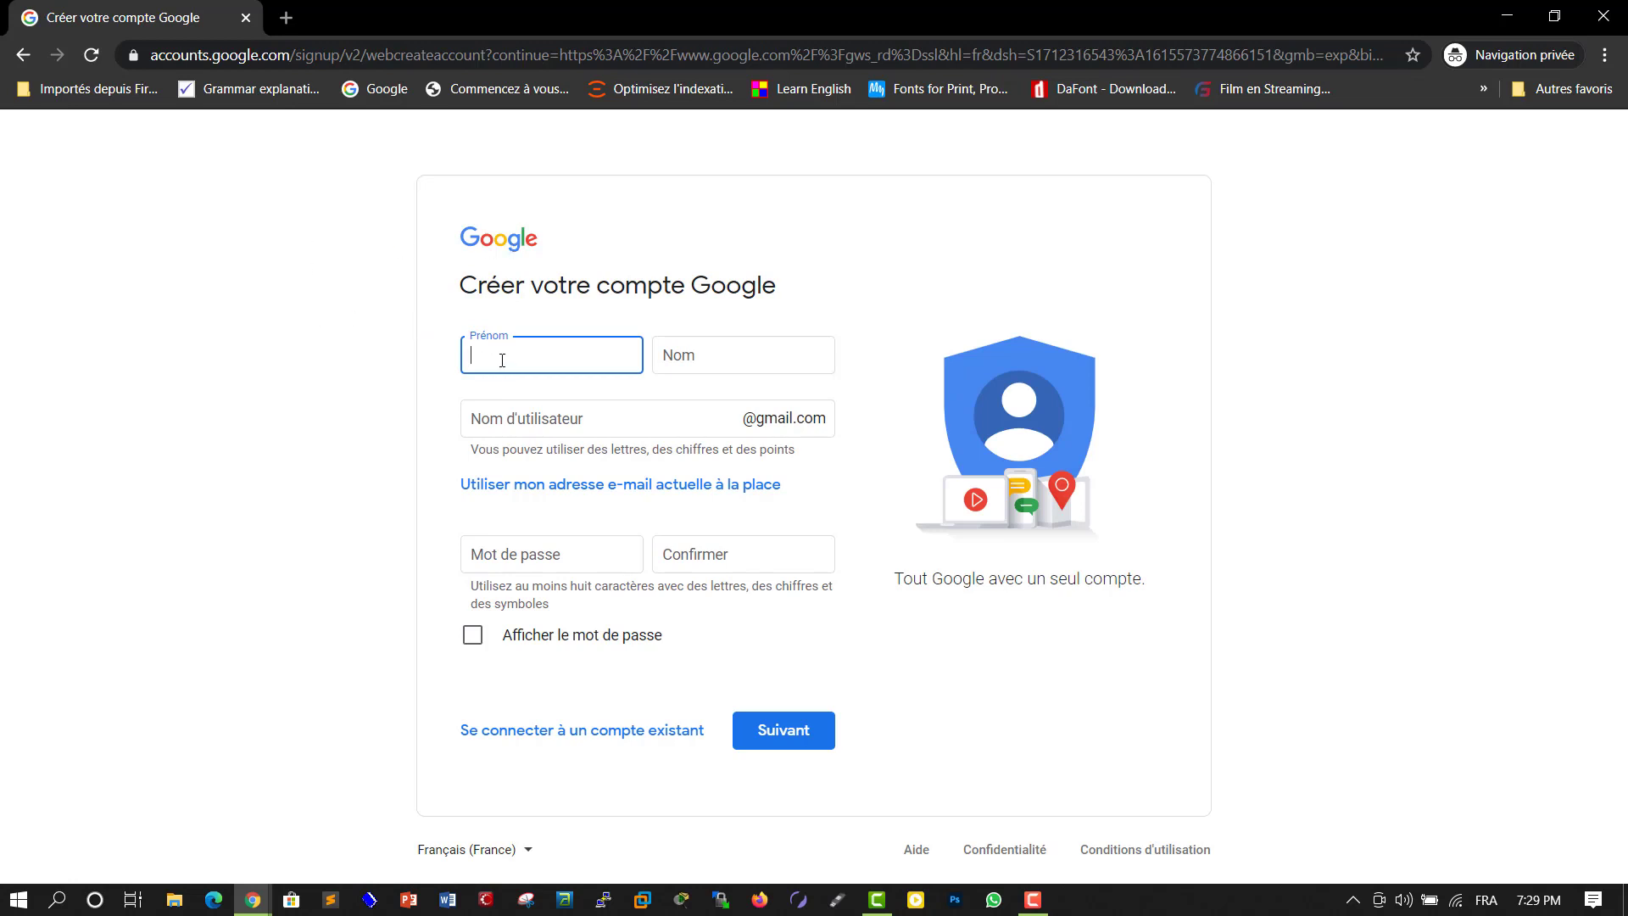
# Enter first name Dirtech, last name Tutoriels and the account username
pyautogui.write('Dirtech')
pyautogui.click(722, 357)
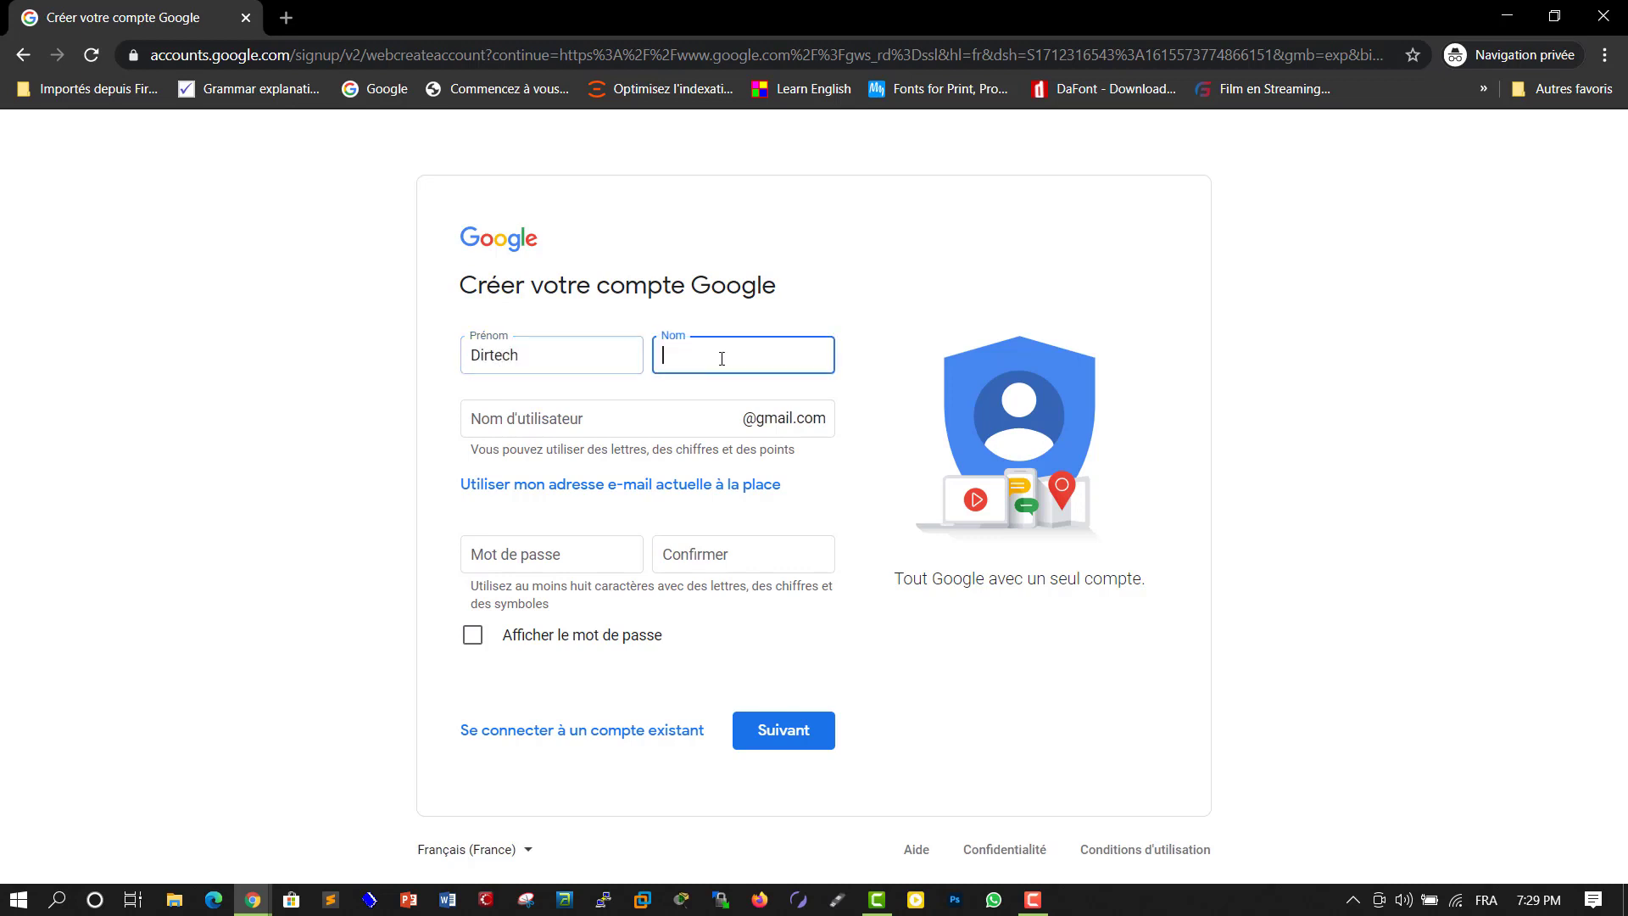
pyautogui.write('Tutoriels')
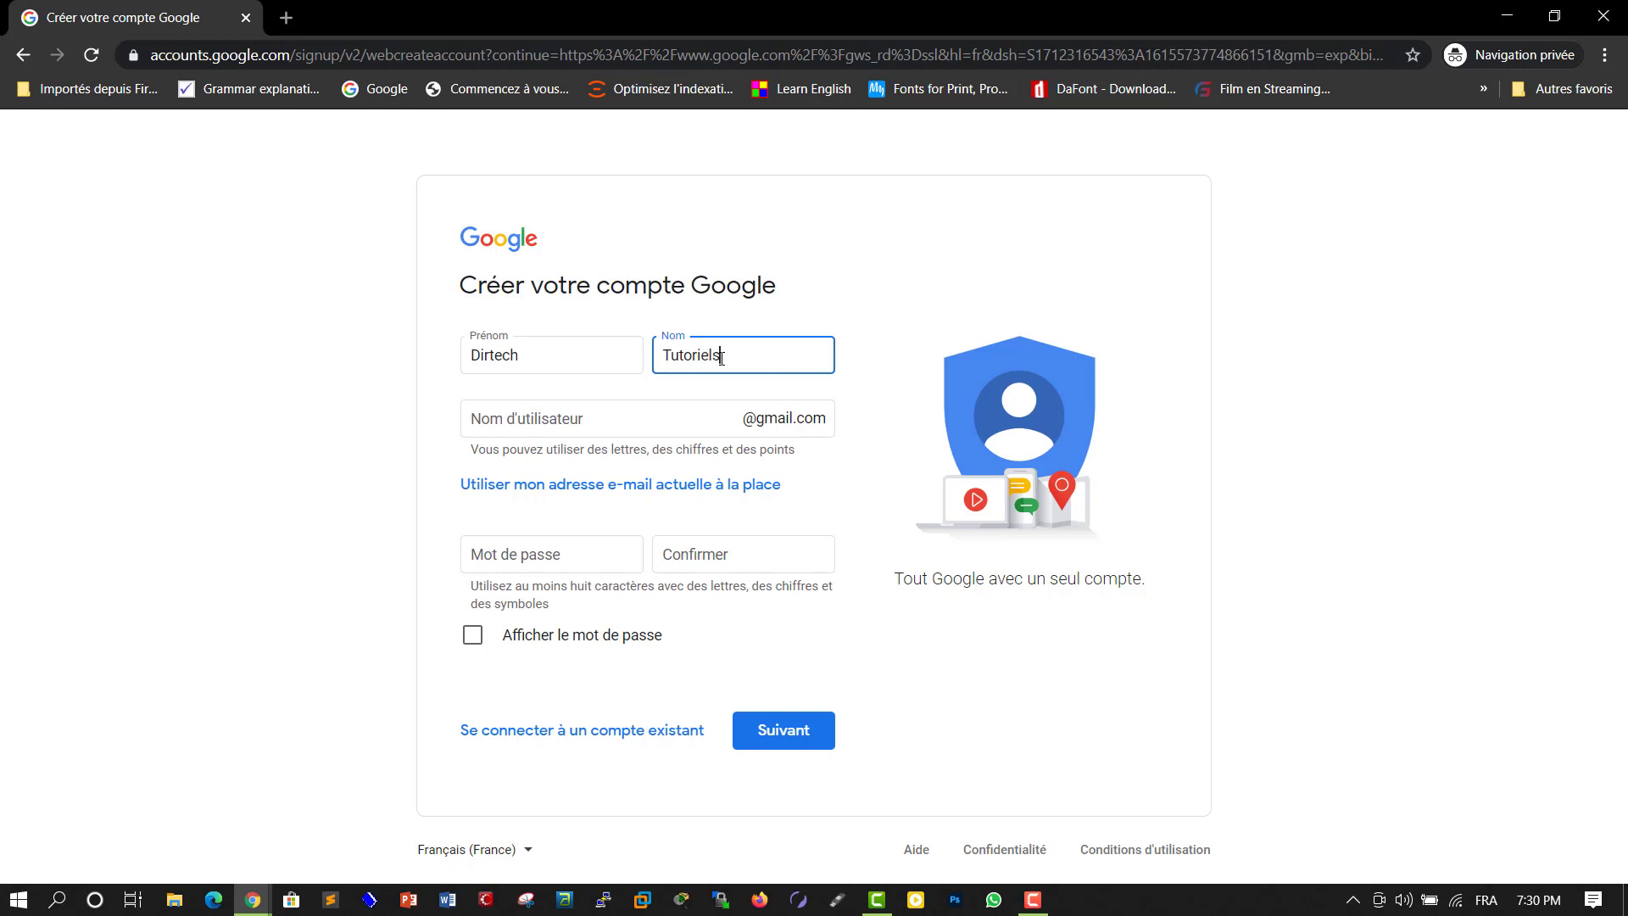
pyautogui.click(674, 405)
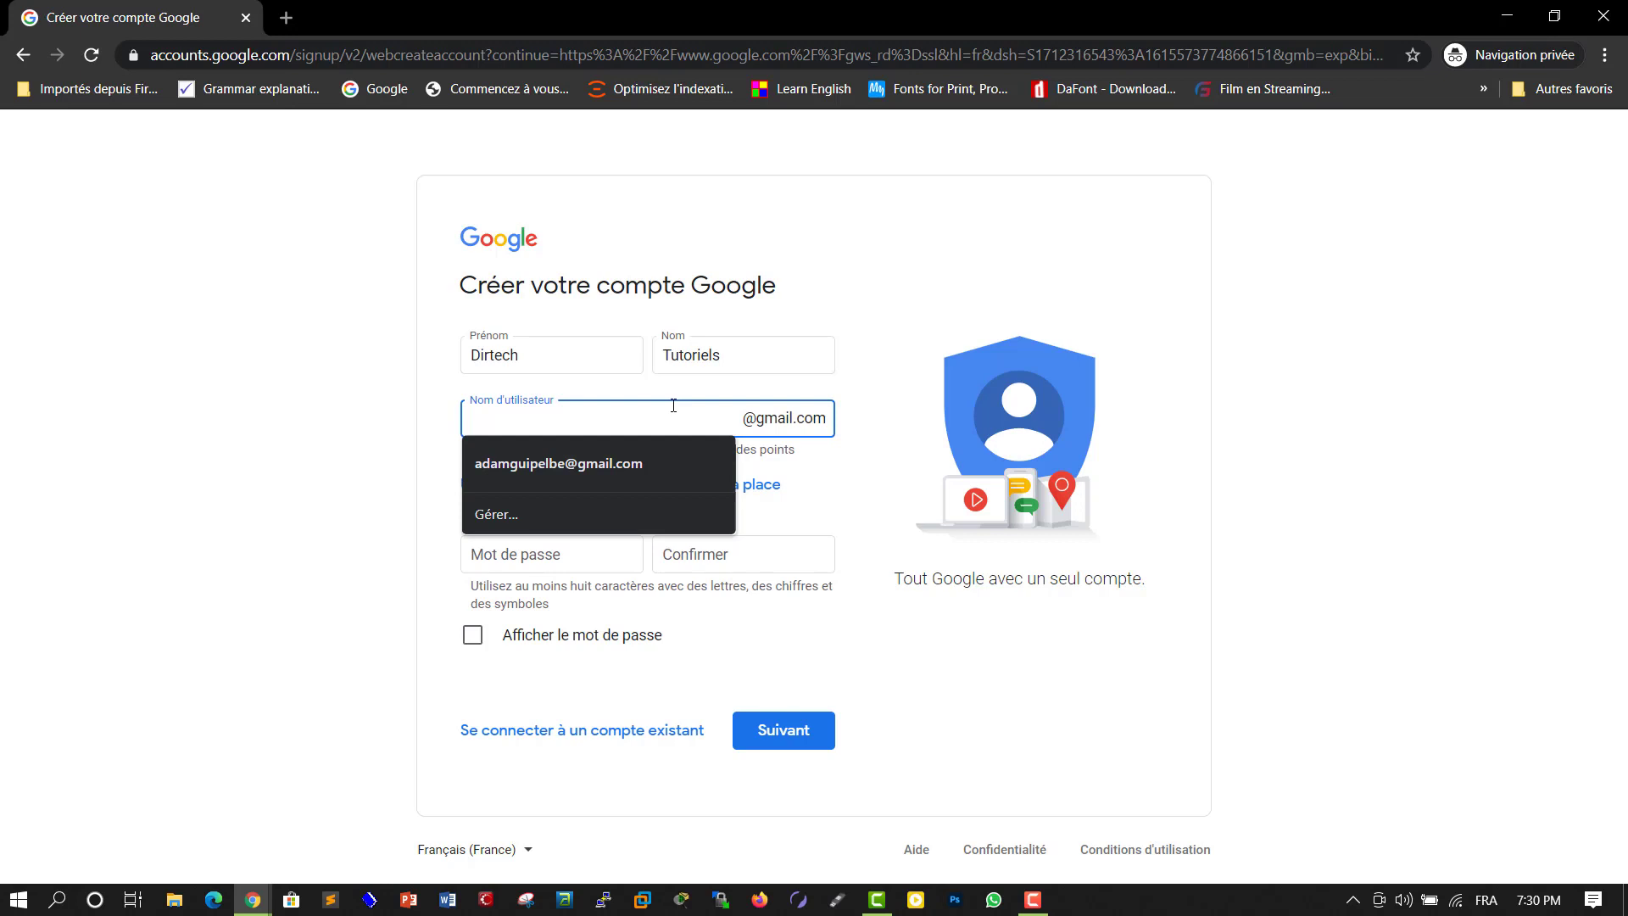
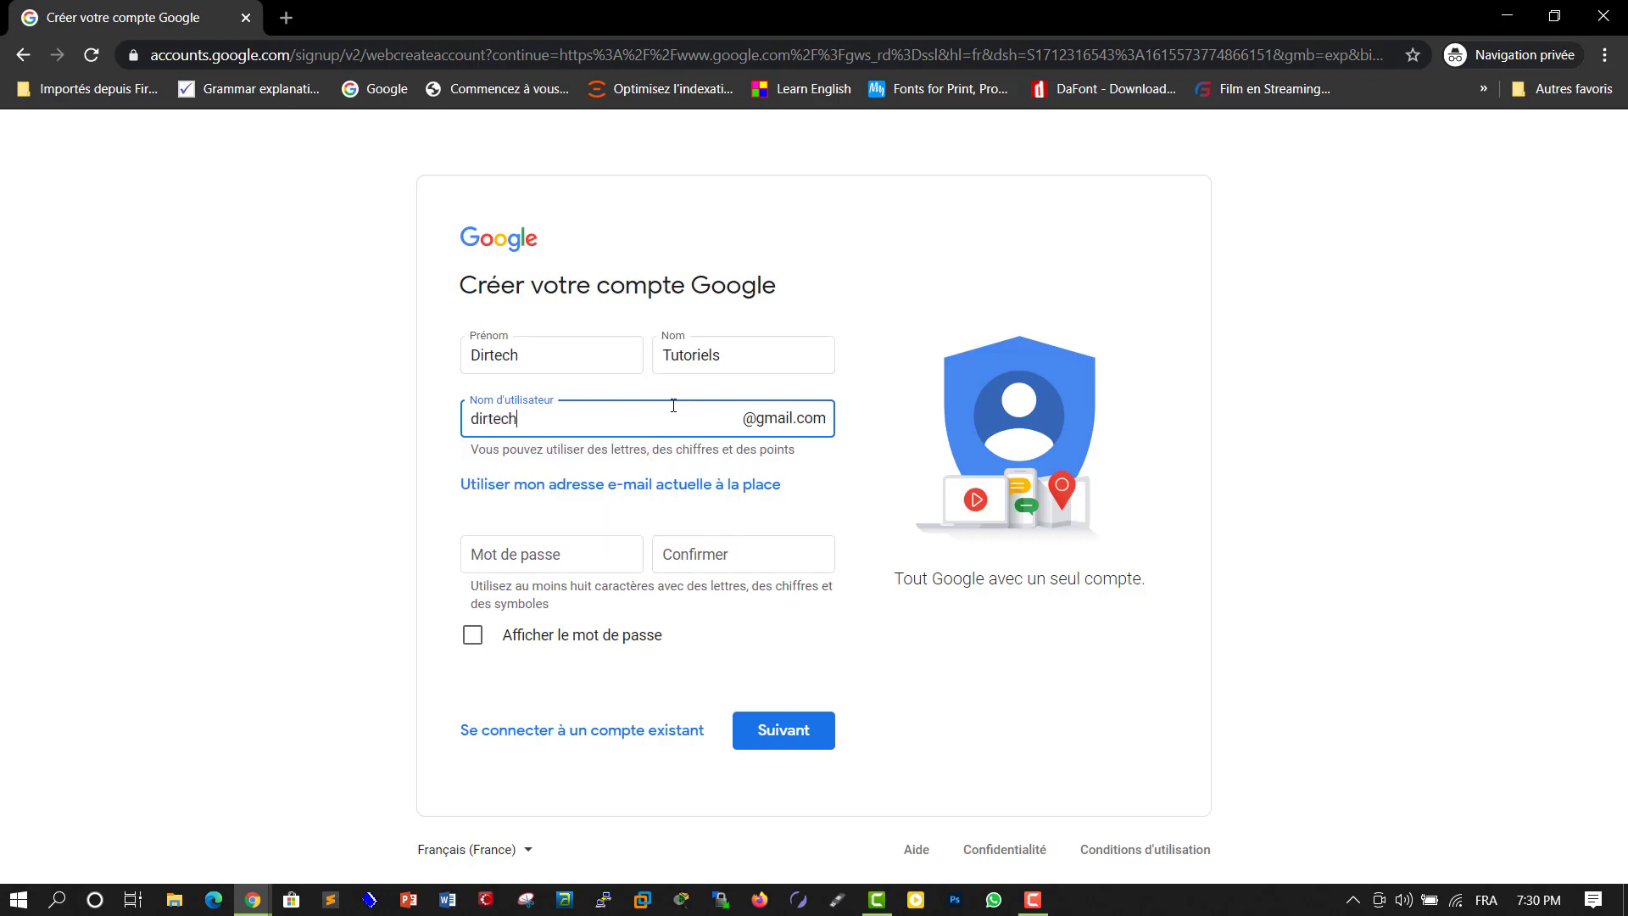
# Set the account password, correcting a typo, and submit the details
pyautogui.click(583, 554)
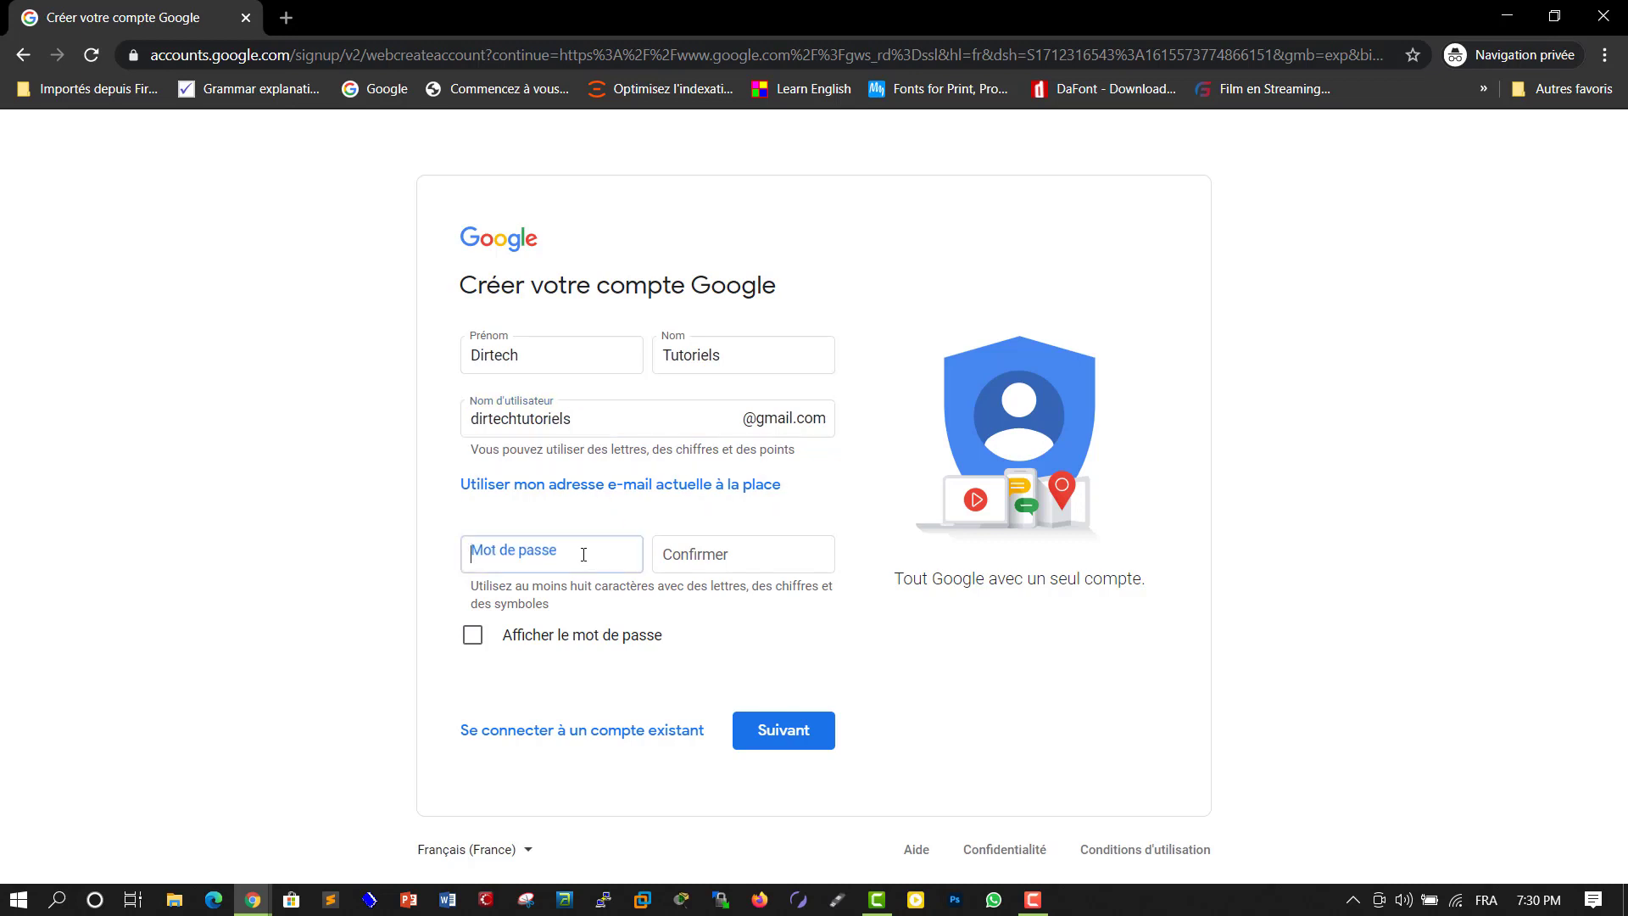
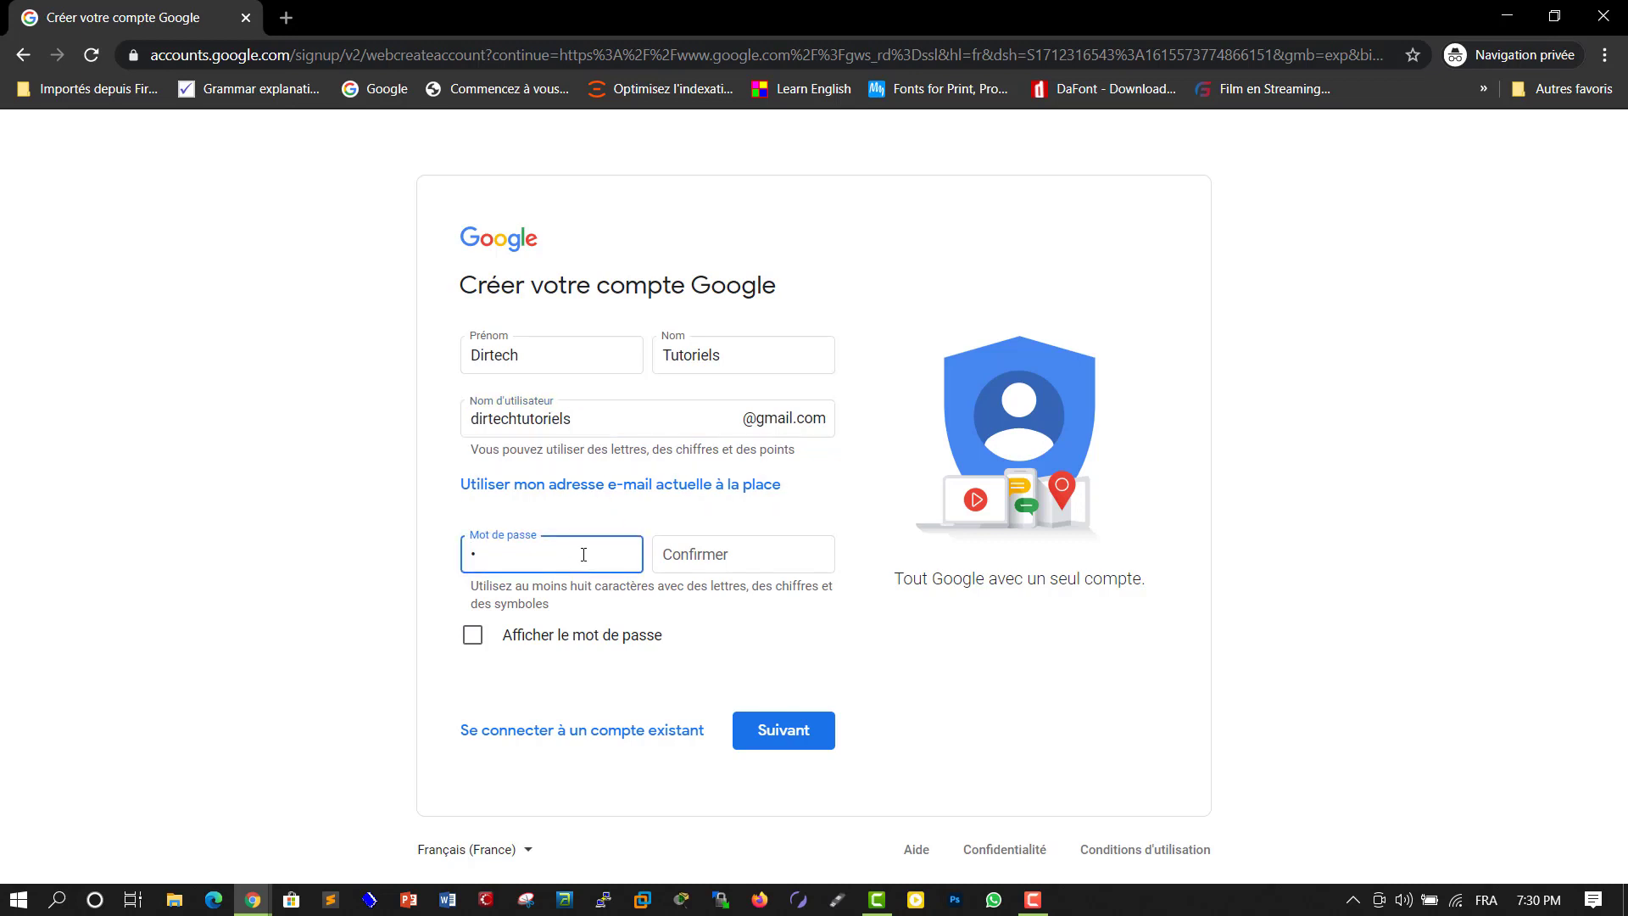
pyautogui.press('BackSpace')
pyautogui.press('BackSpace')
pyautogui.press('BackSpace')
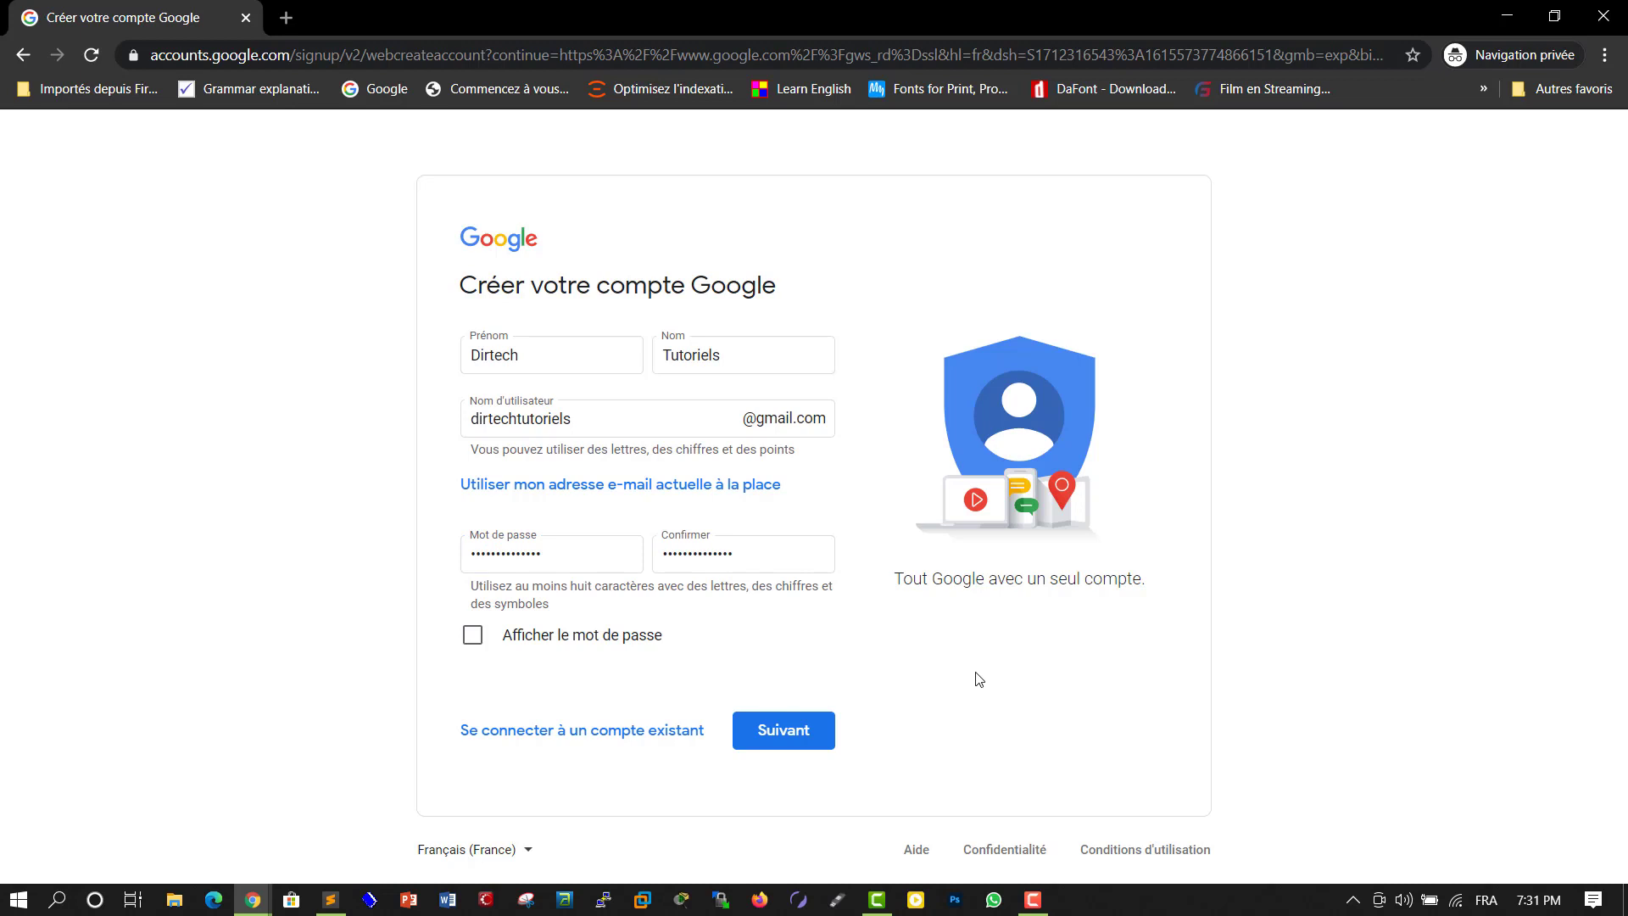
pyautogui.click(788, 738)
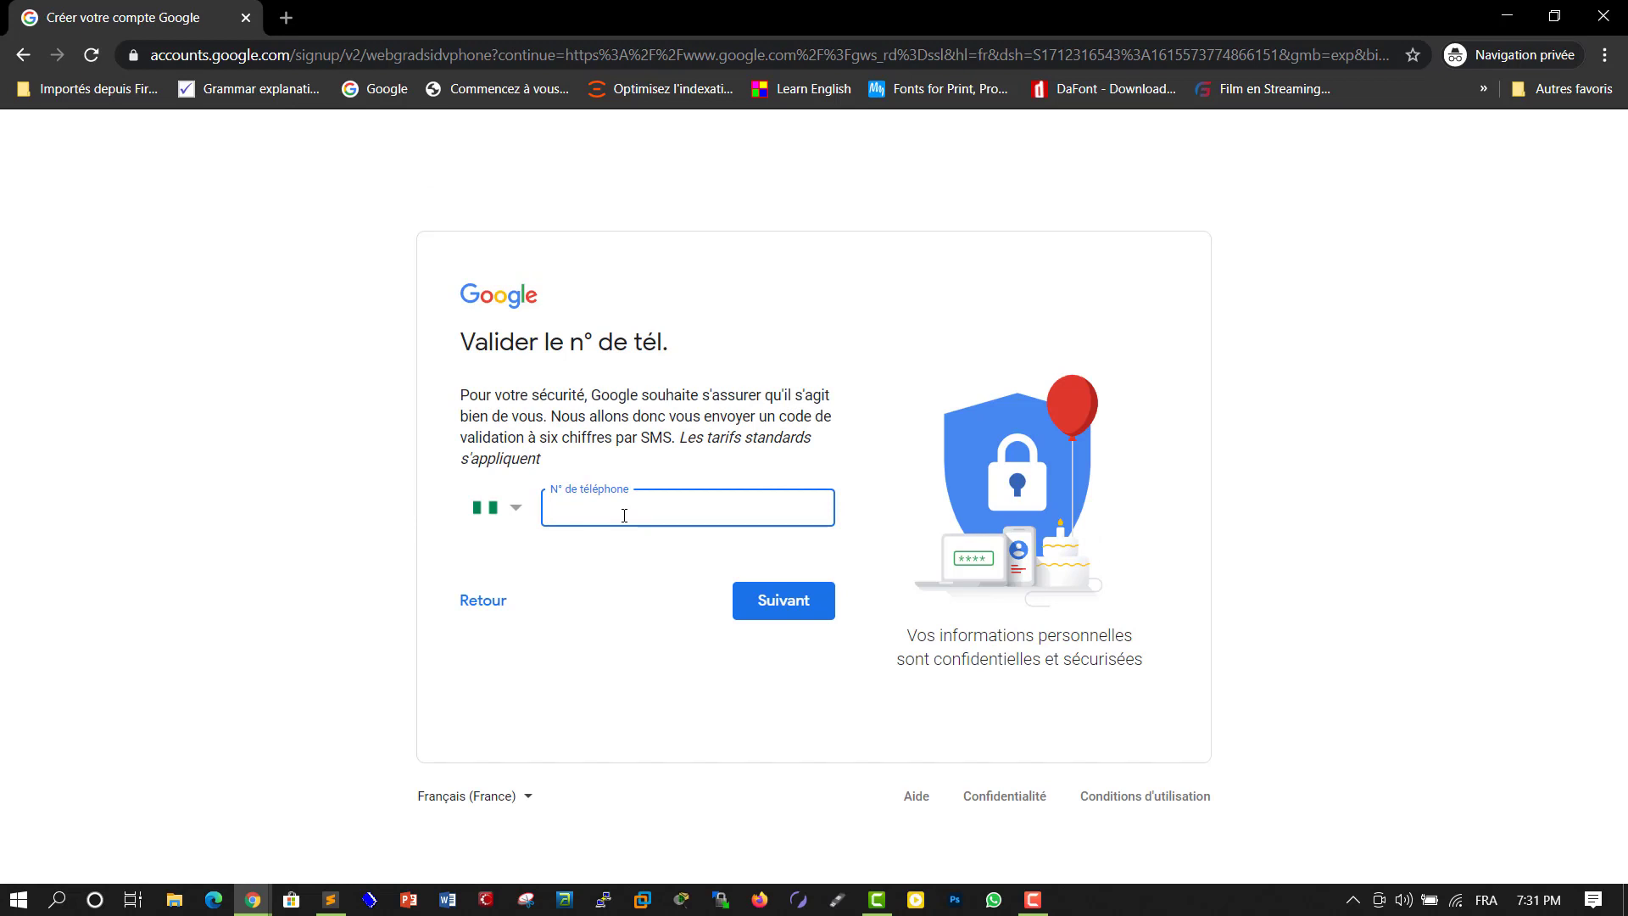
# Verify the account with the phone number and the six-digit SMS code
pyautogui.write('07')
pyautogui.press('BackSpace')
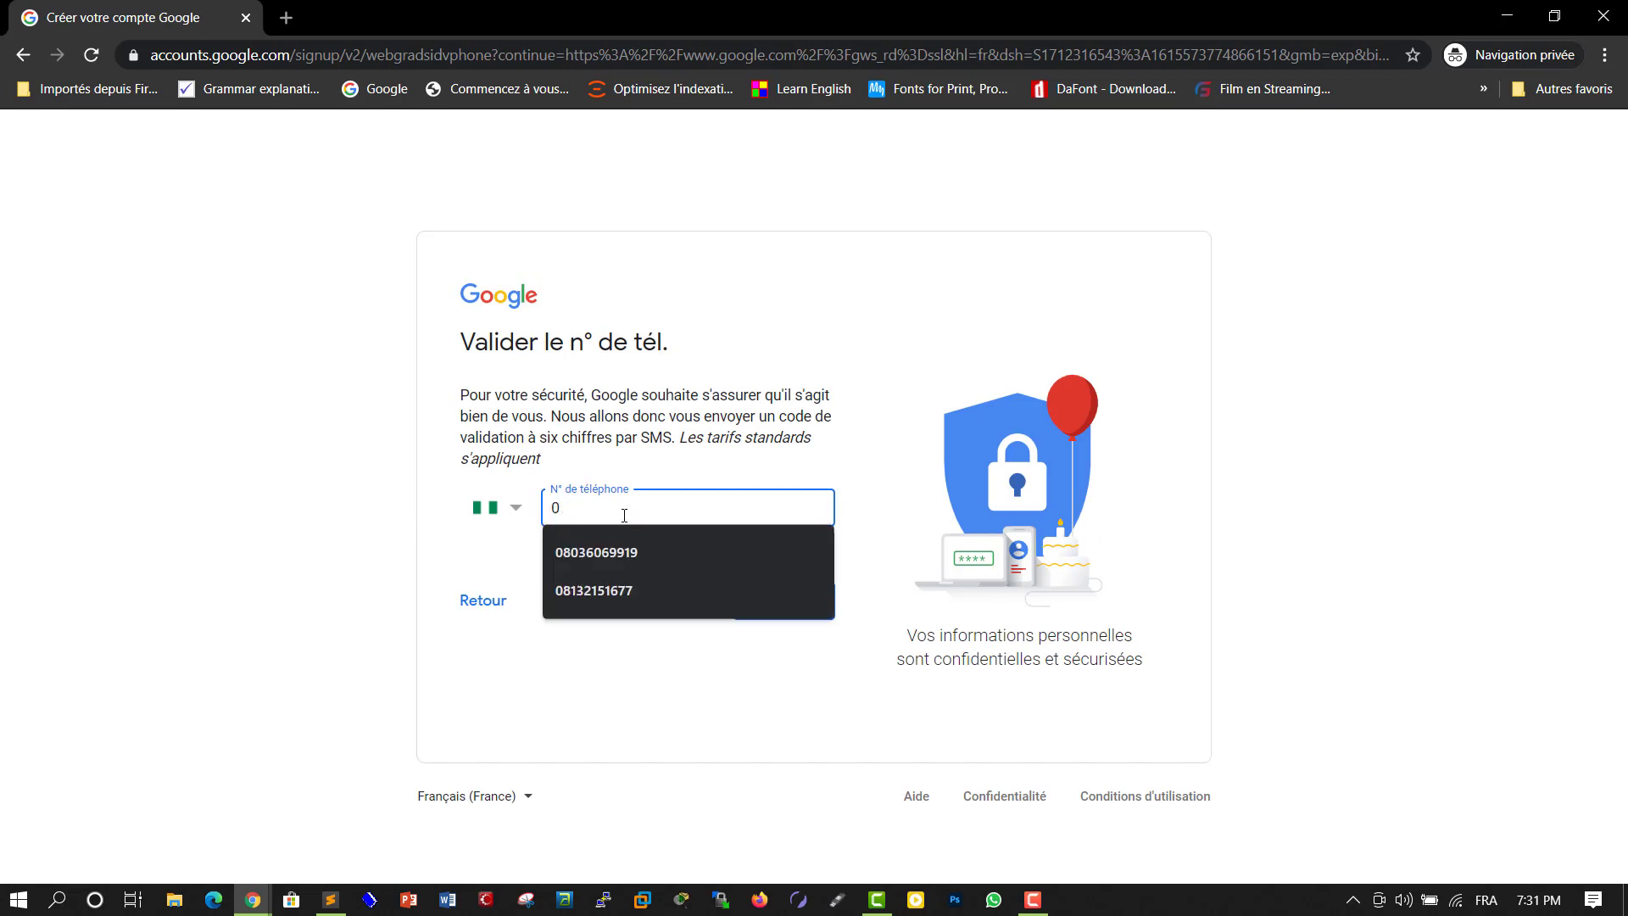
pyautogui.click(624, 555)
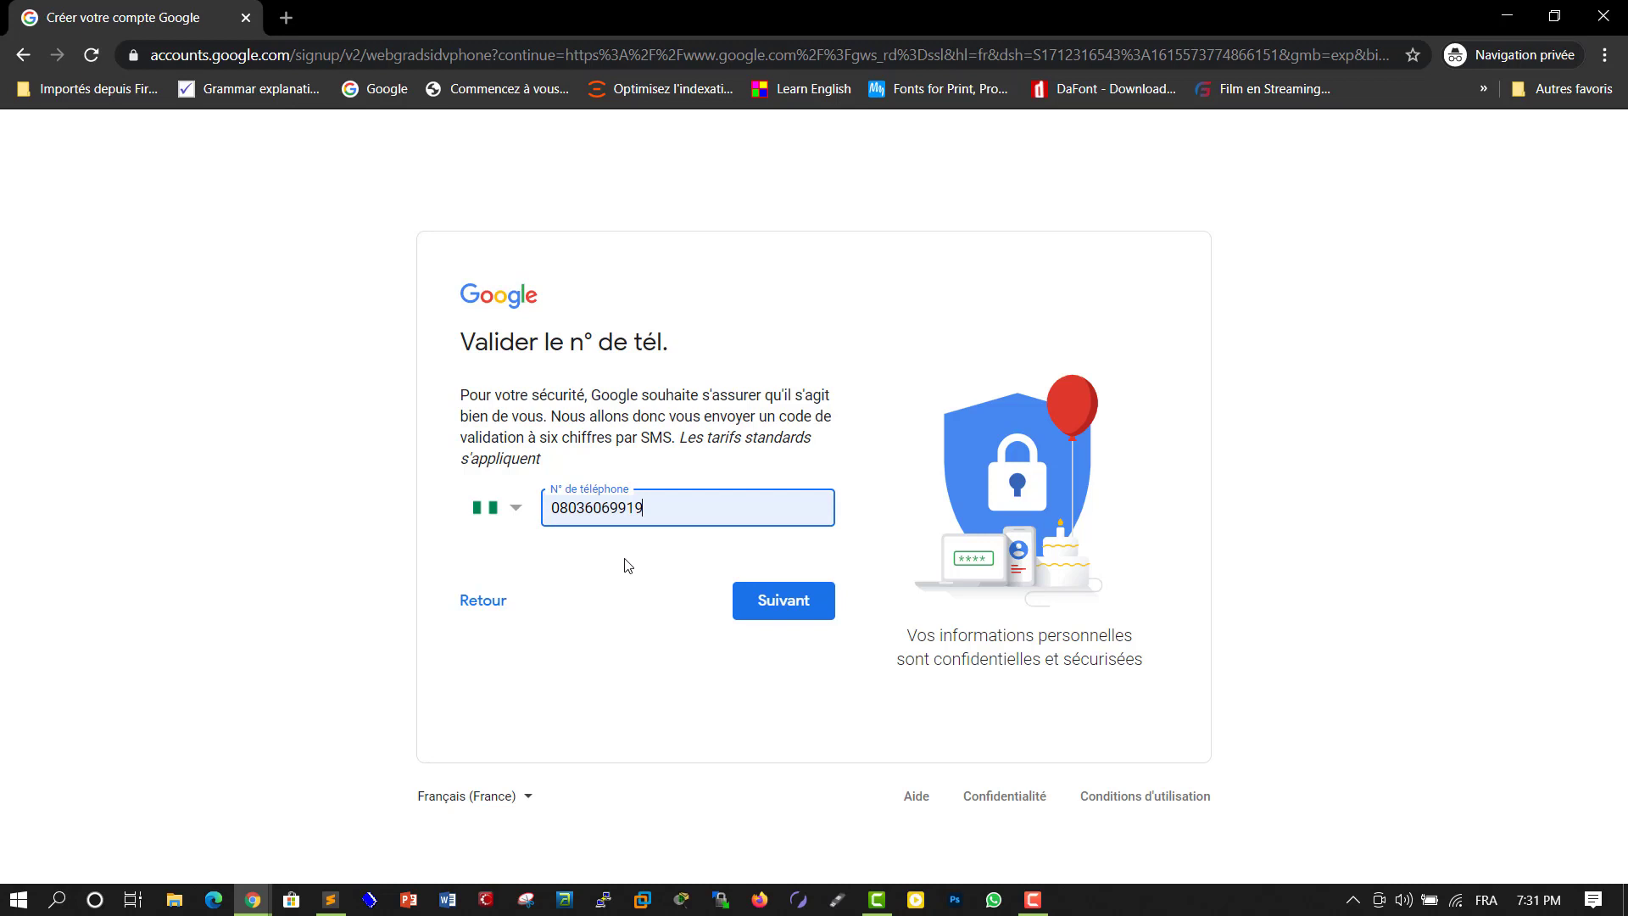
pyautogui.click(774, 602)
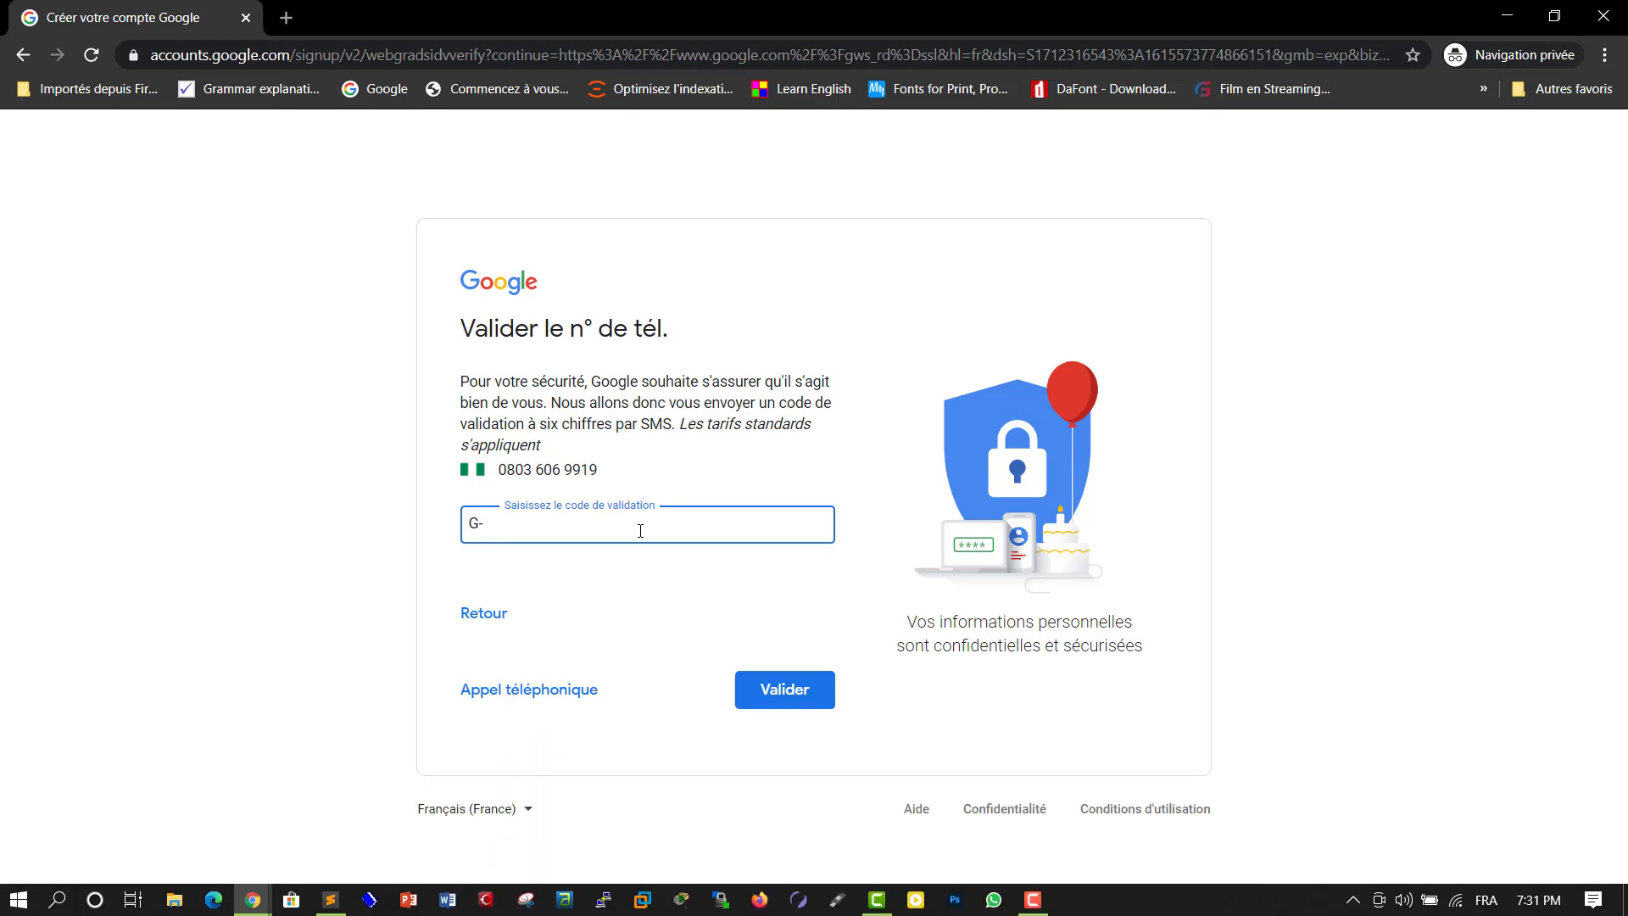
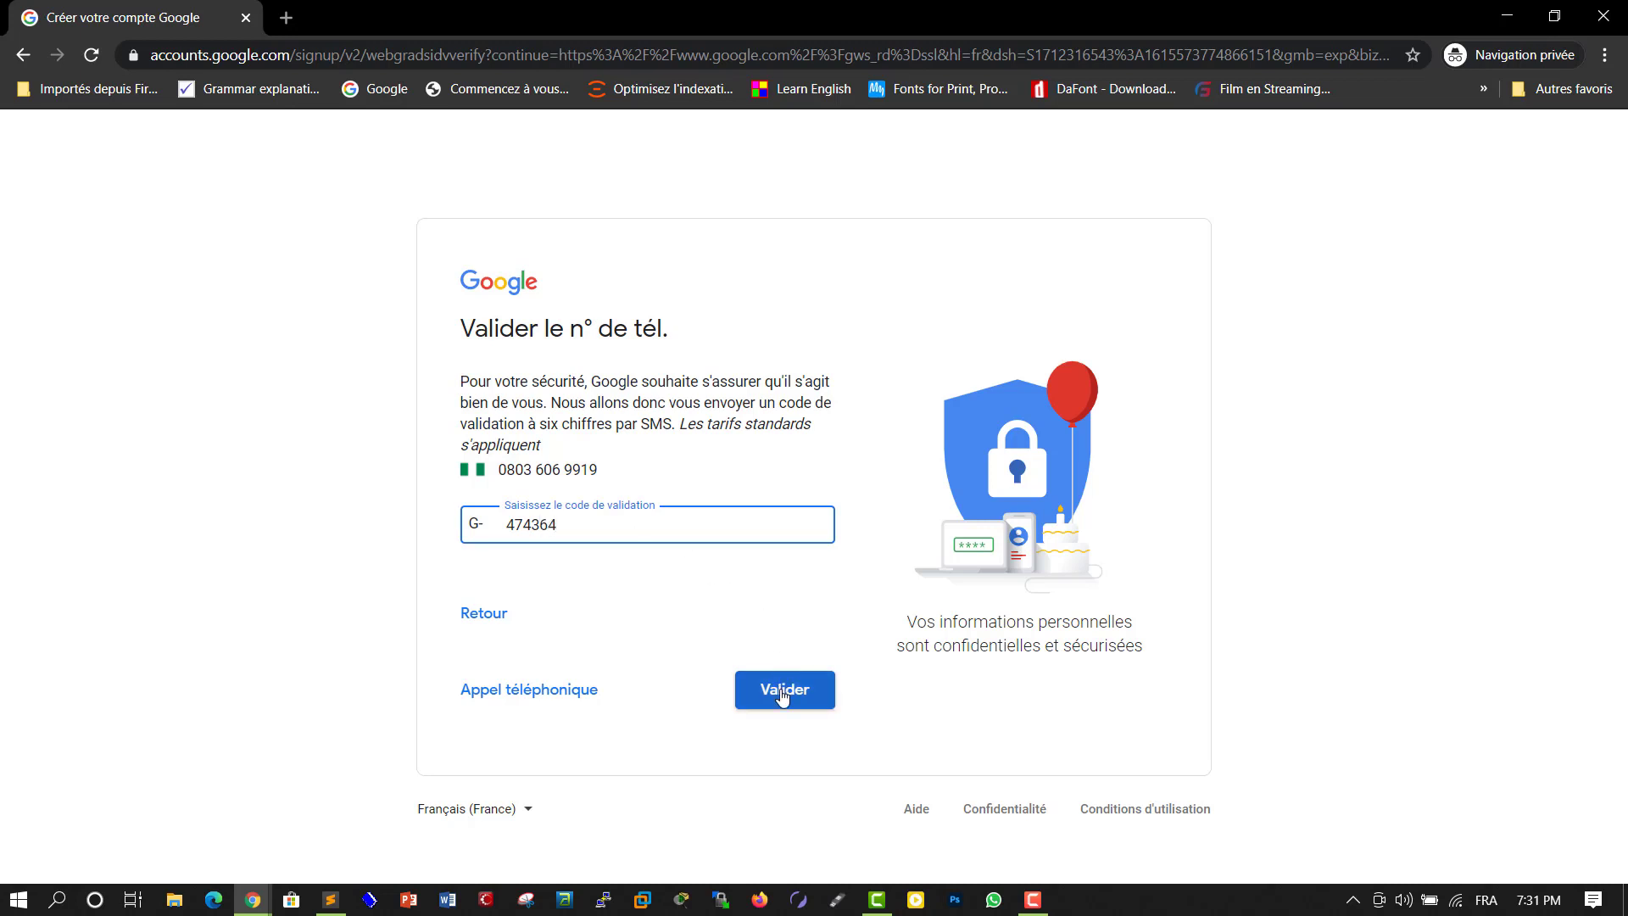
pyautogui.click(782, 693)
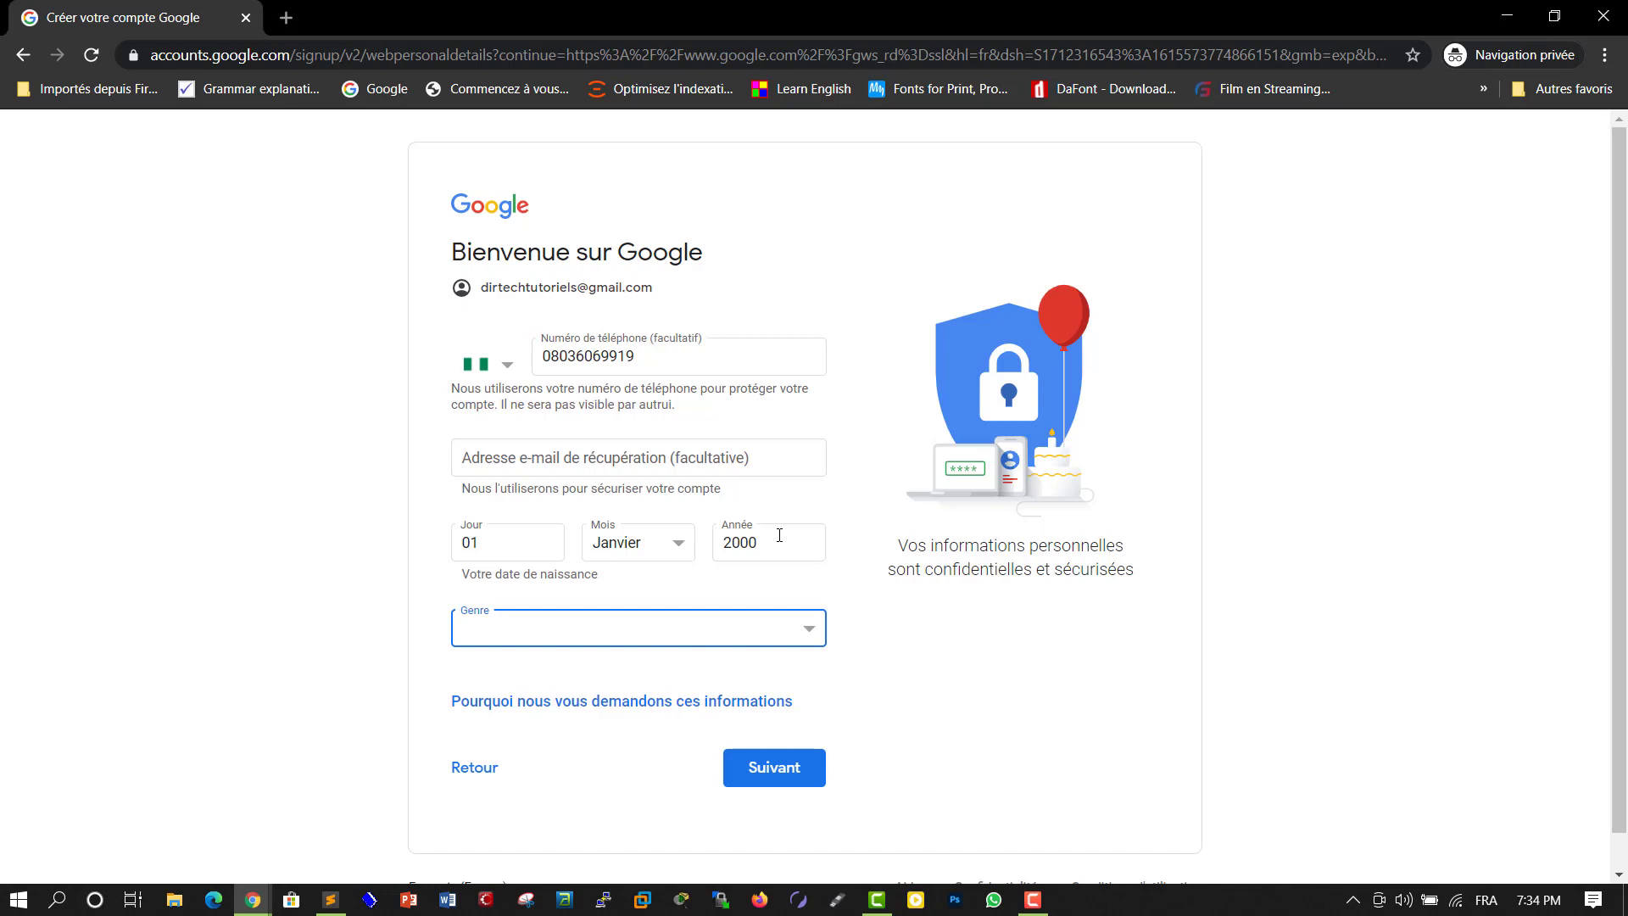
# Set gender to Non précisé, agree to extra phone uses, and accept the terms
pyautogui.click(797, 632)
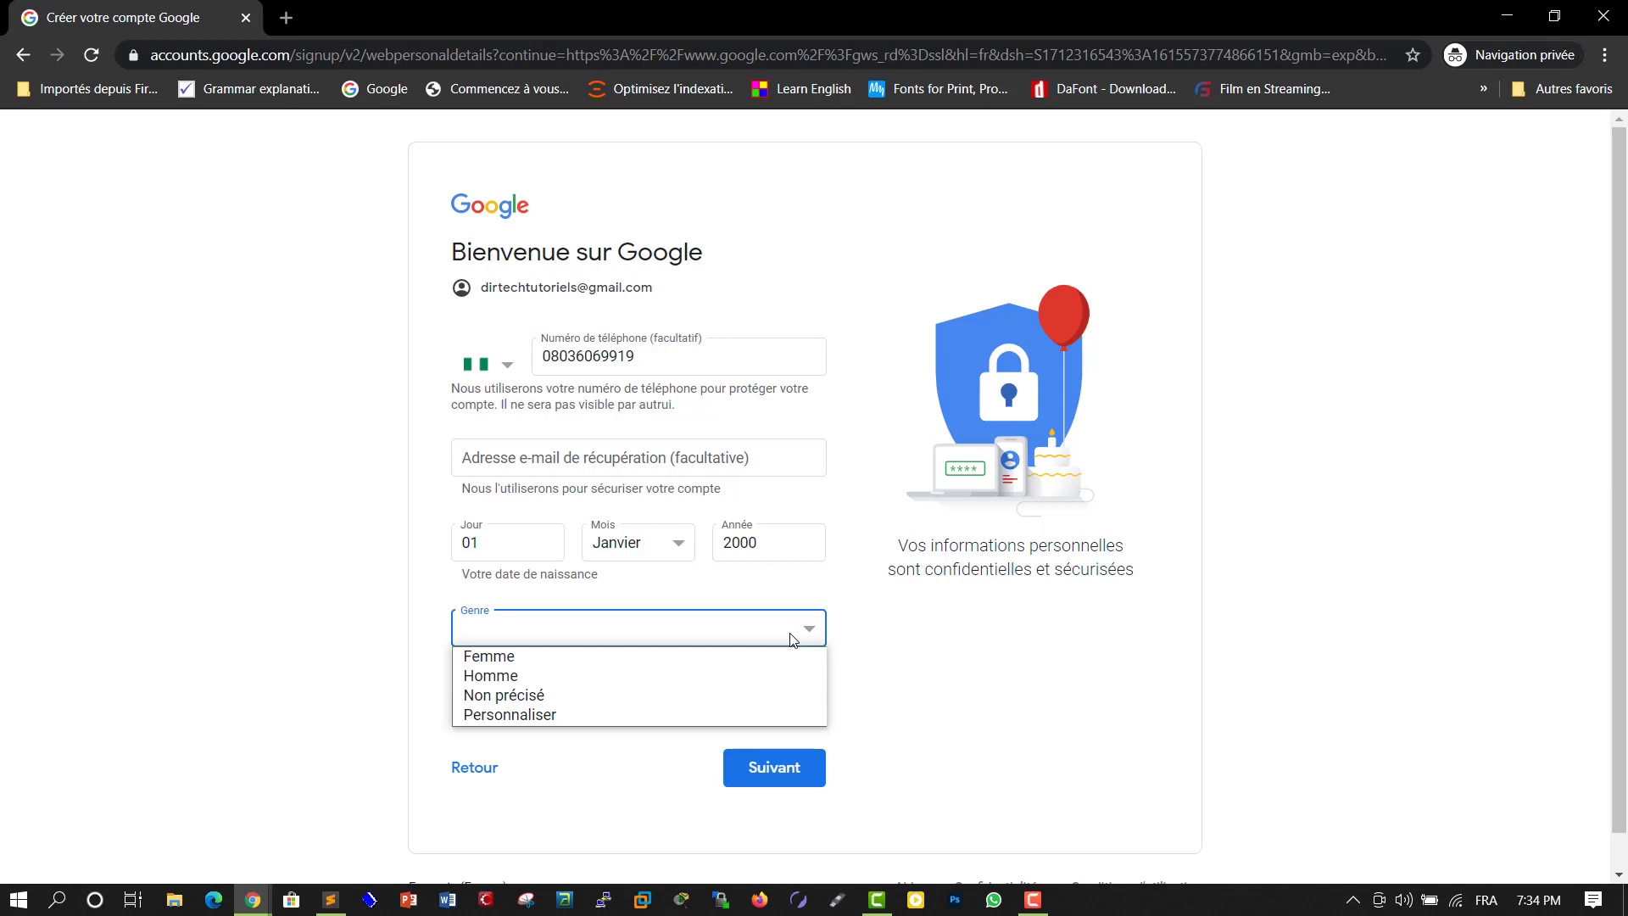
pyautogui.click(771, 694)
pyautogui.click(787, 773)
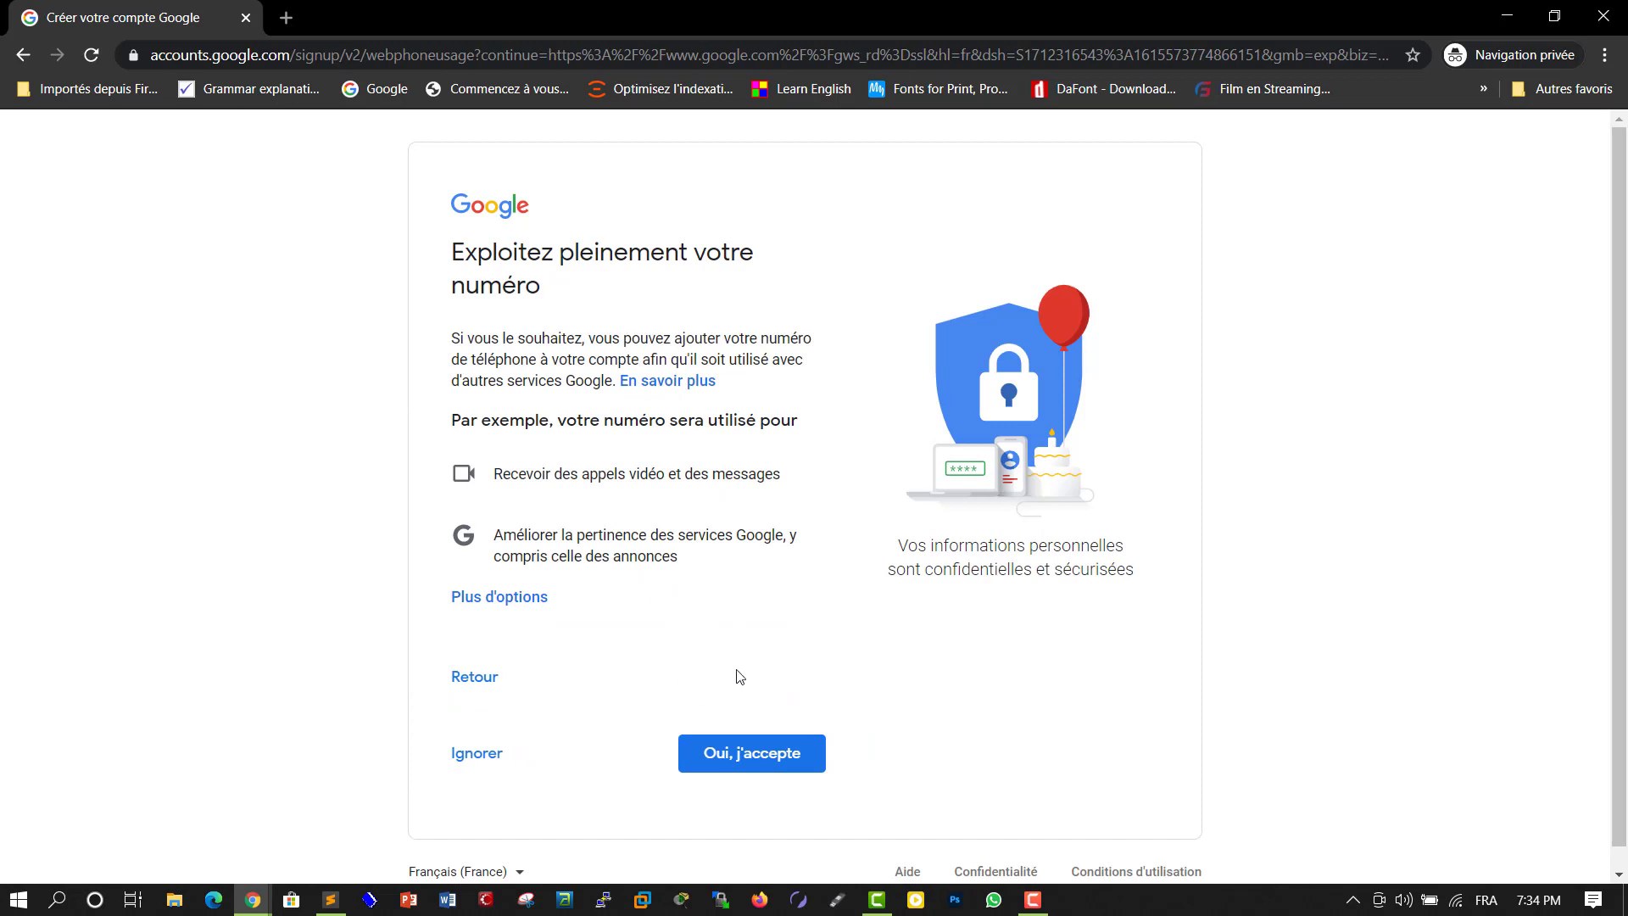
pyautogui.click(750, 757)
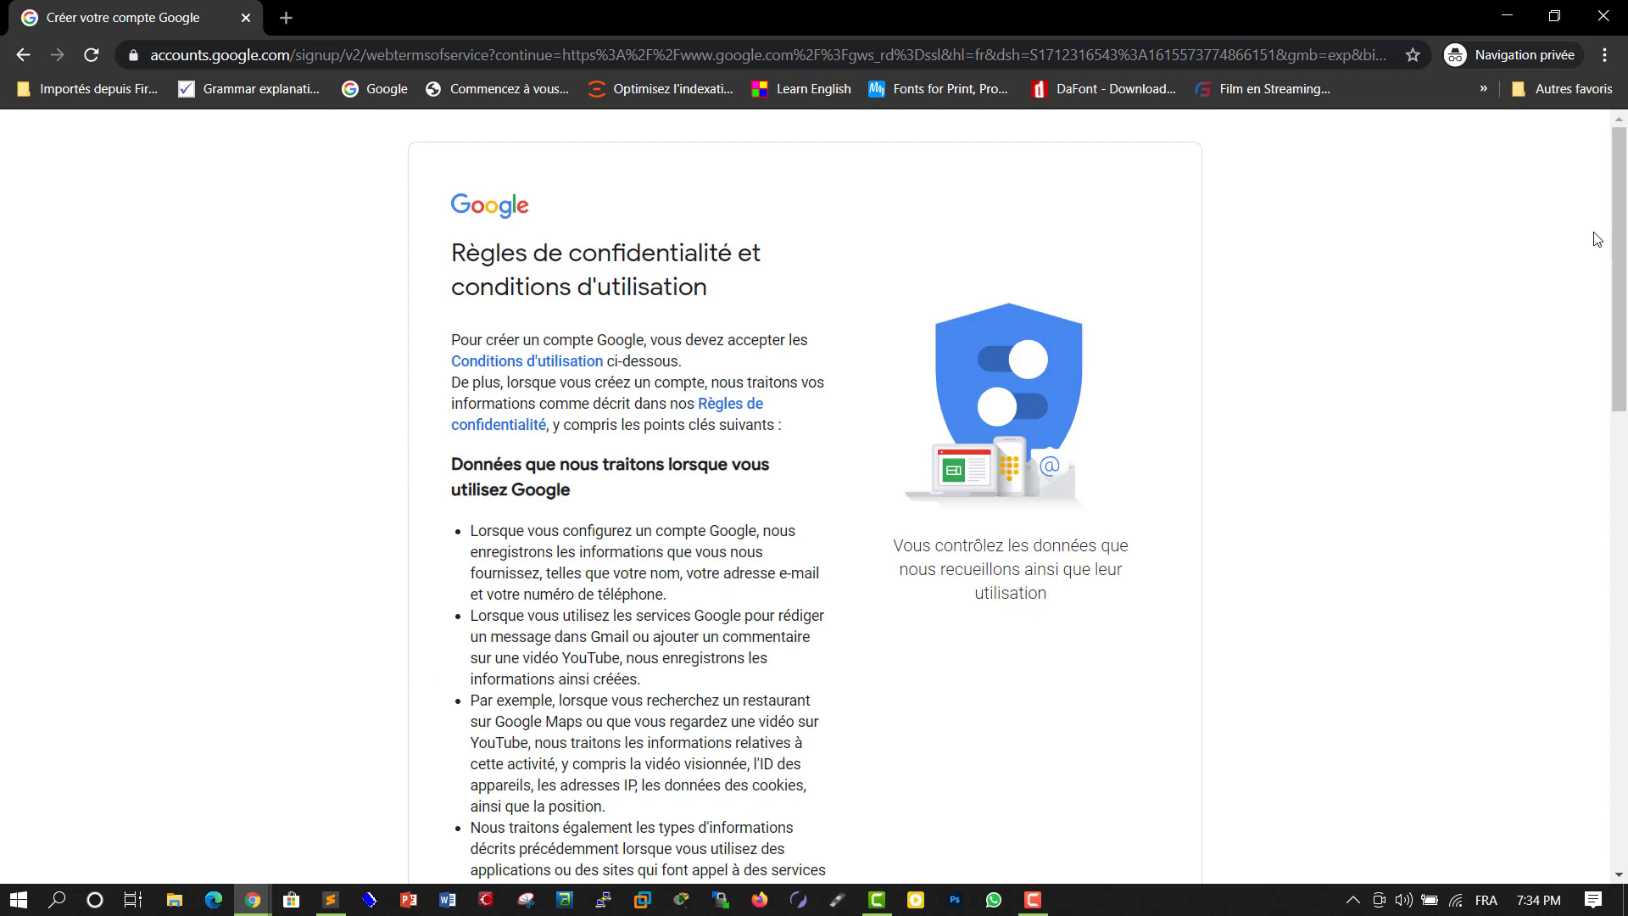
pyautogui.moveTo(1619, 246); pyautogui.dragTo(1620, 704)
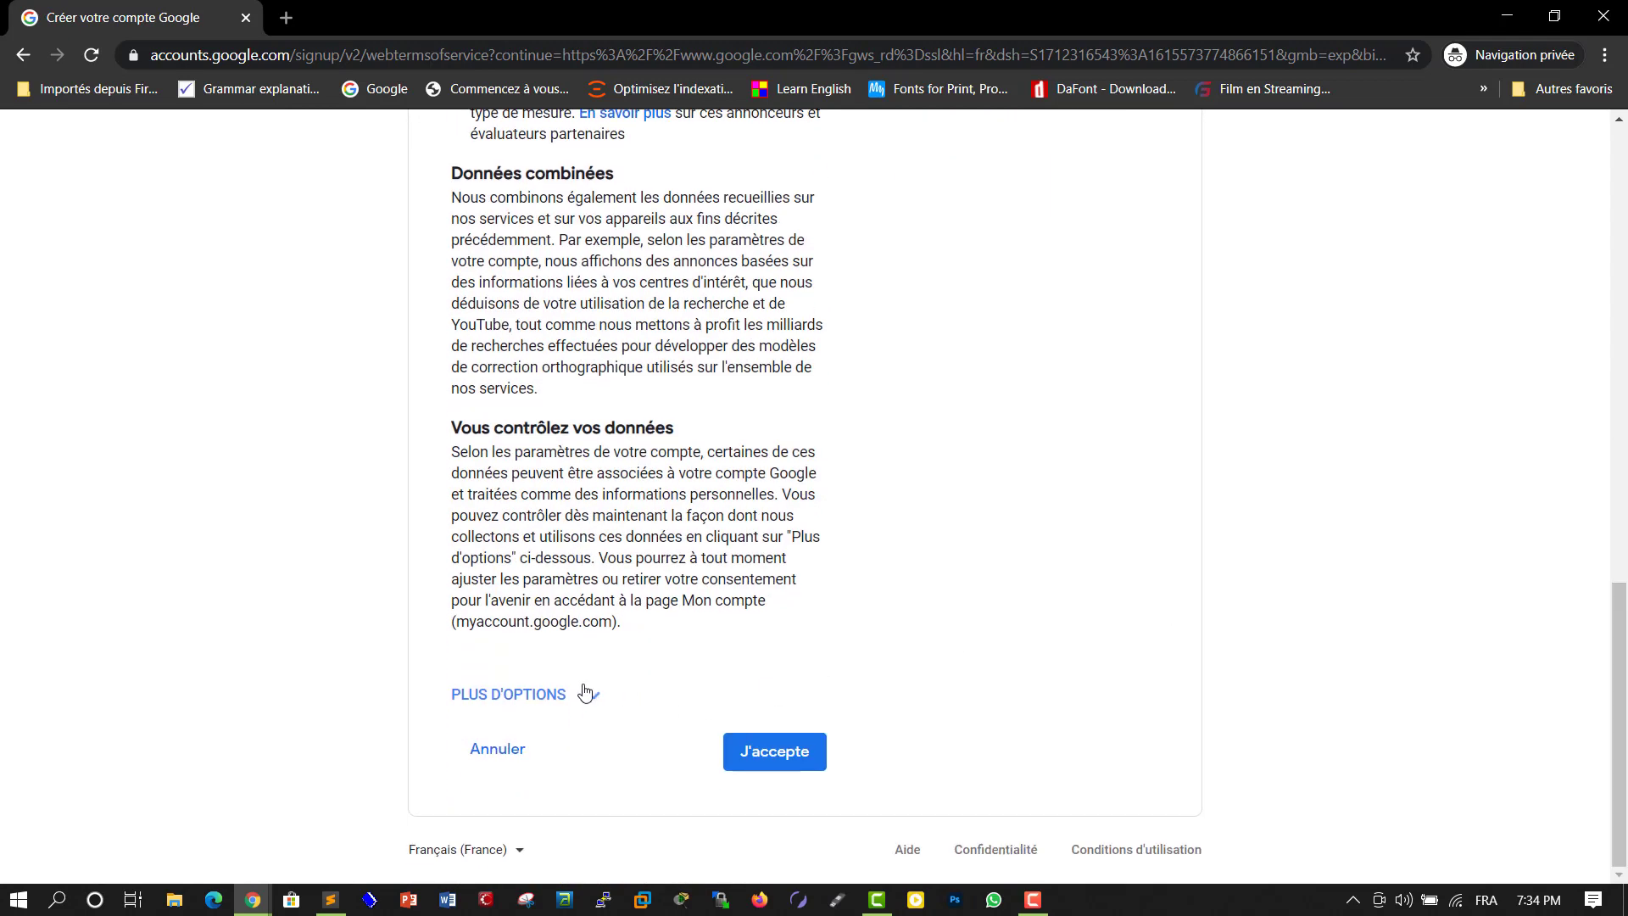
pyautogui.click(775, 751)
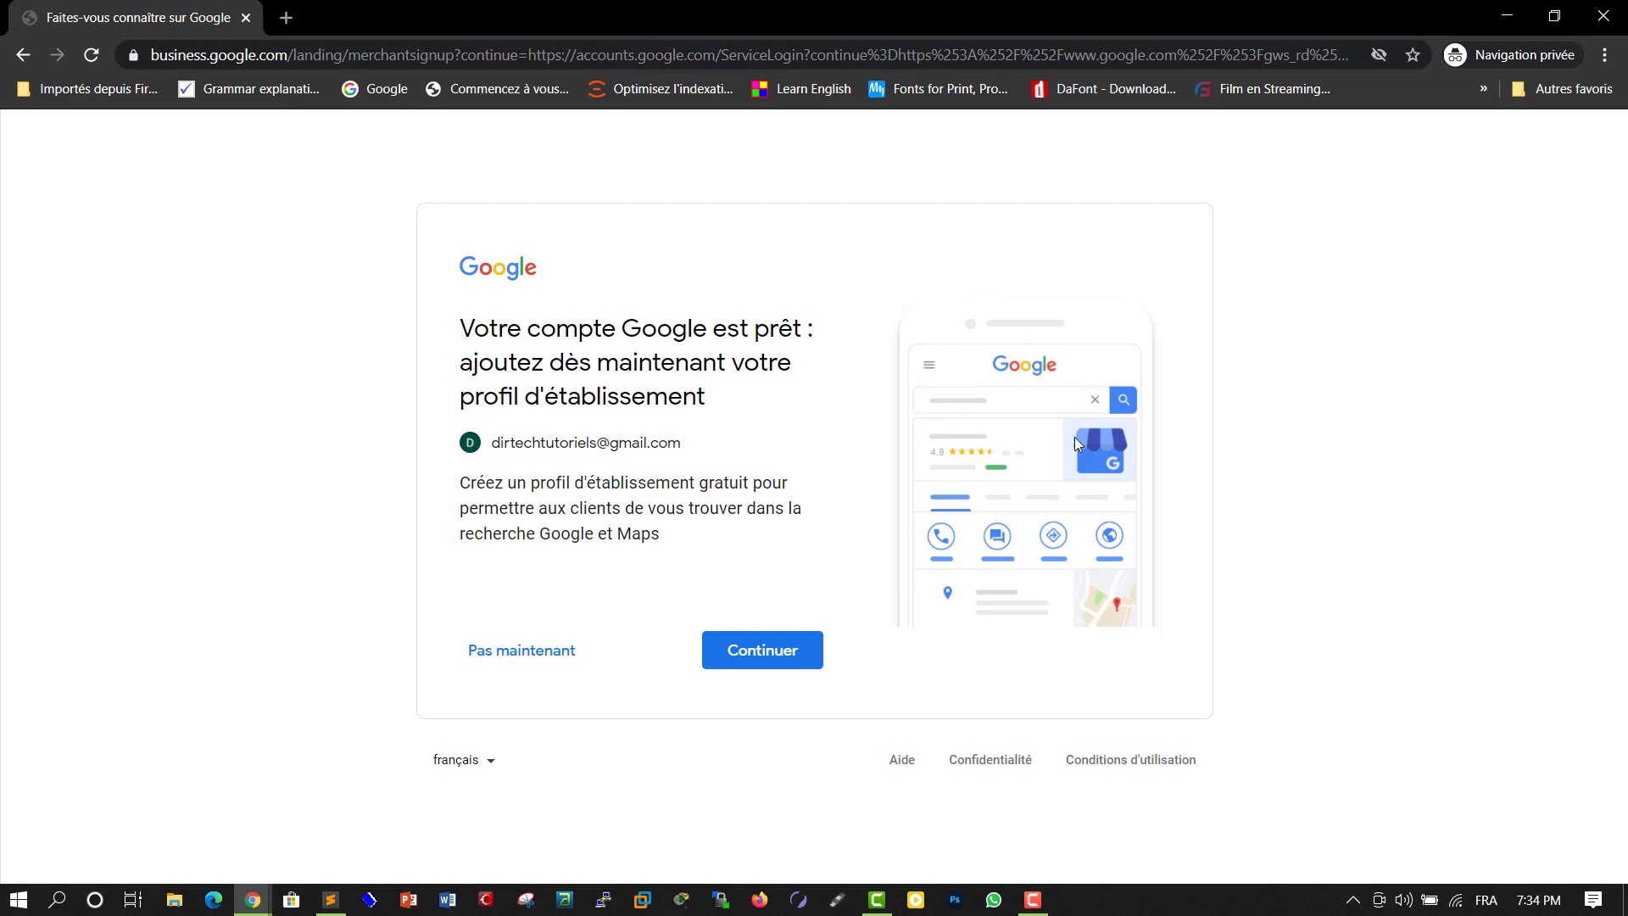
# Search Google for 'IT SERVICES' in a new tab, then go back to the signup tab
pyautogui.click(286, 17)
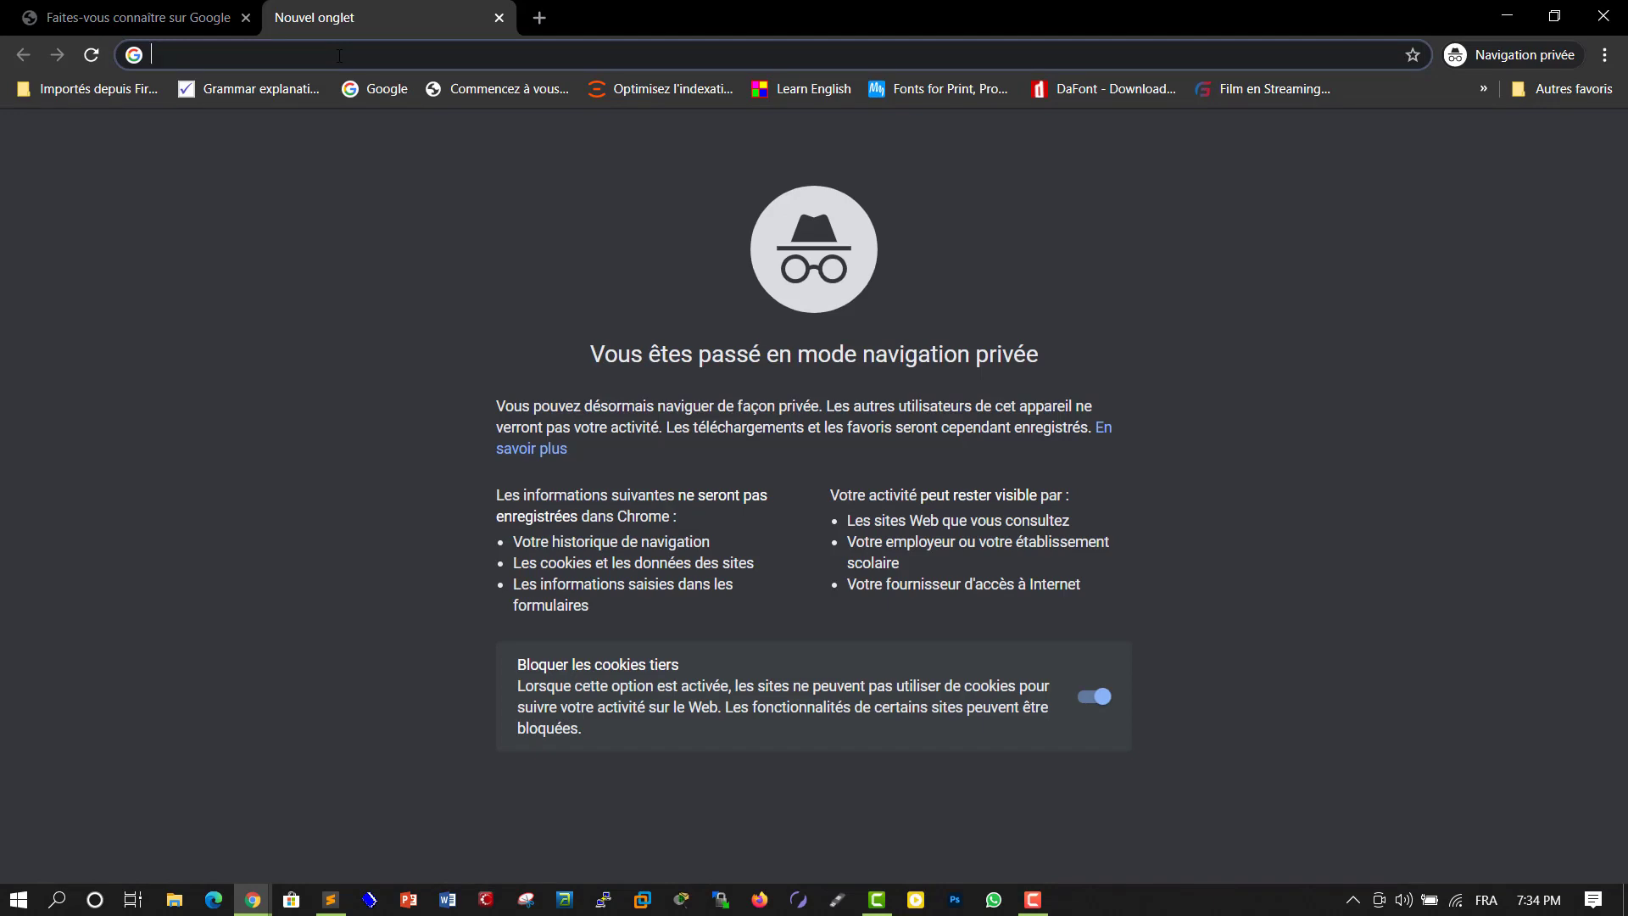
pyautogui.write('IT SER')
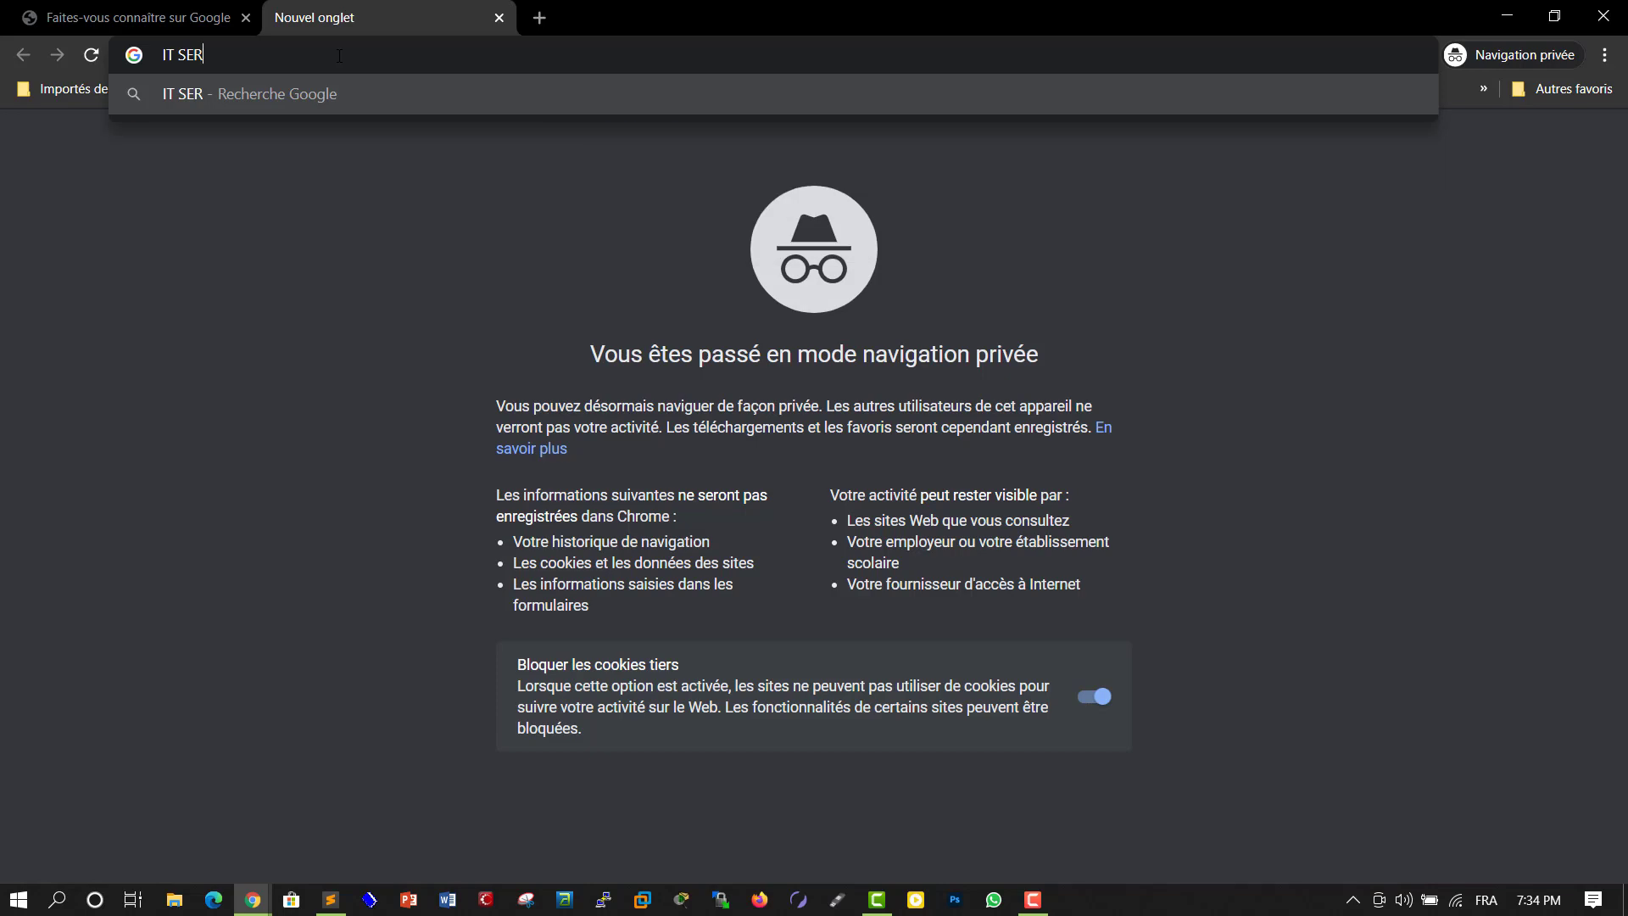
pyautogui.write('VICES')
pyautogui.press('Return')
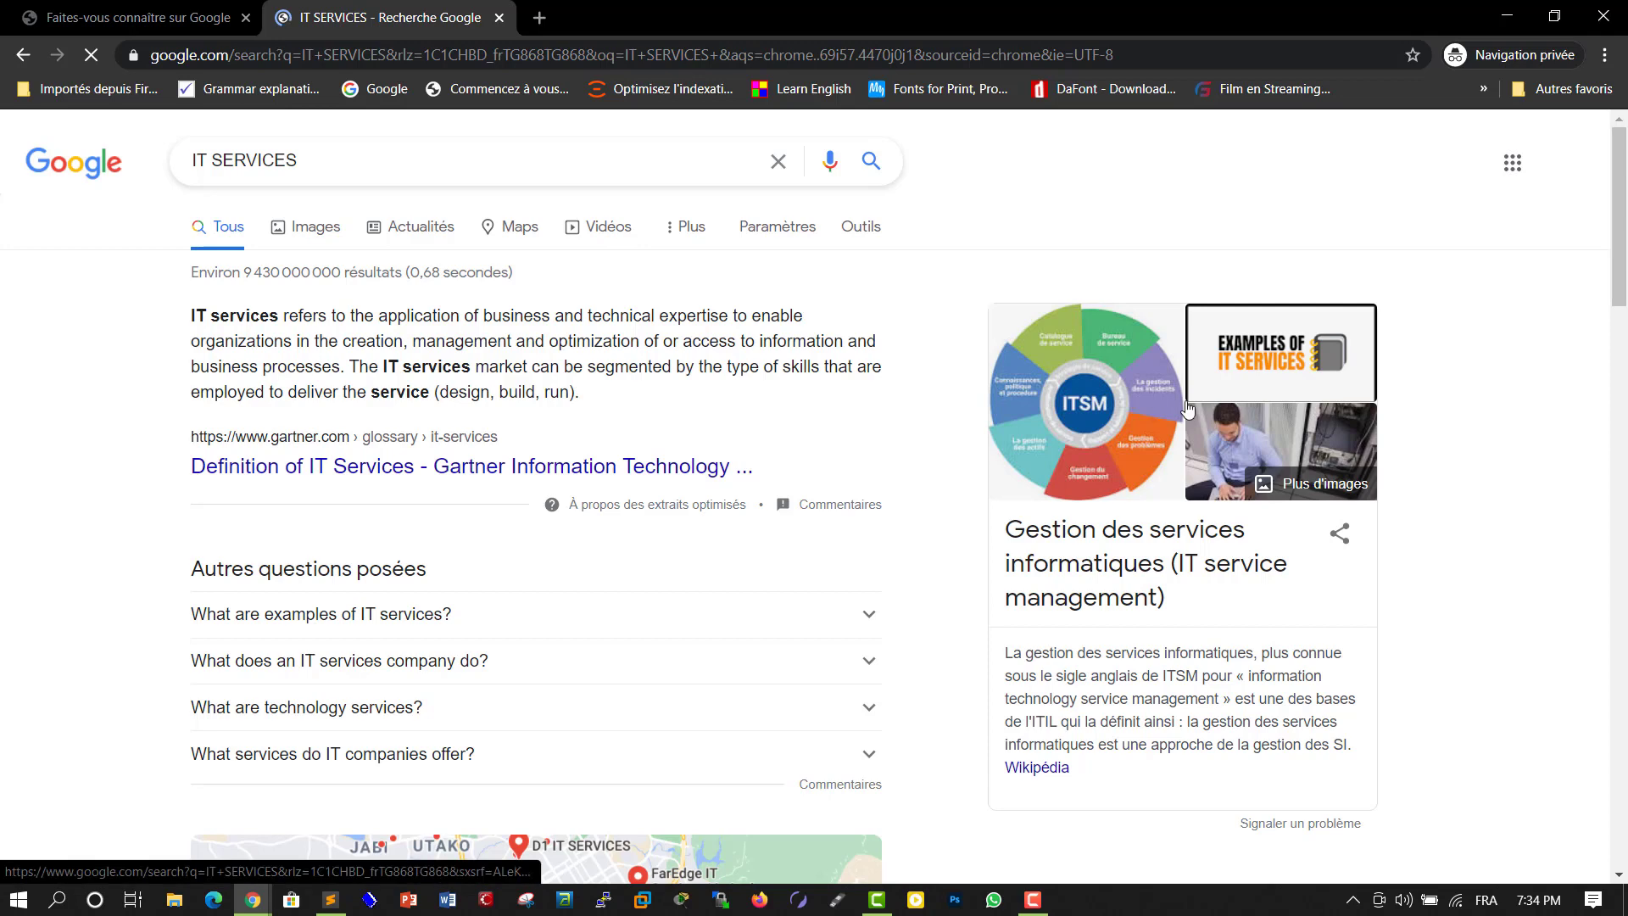
pyautogui.scroll(-3, 1624, 248)
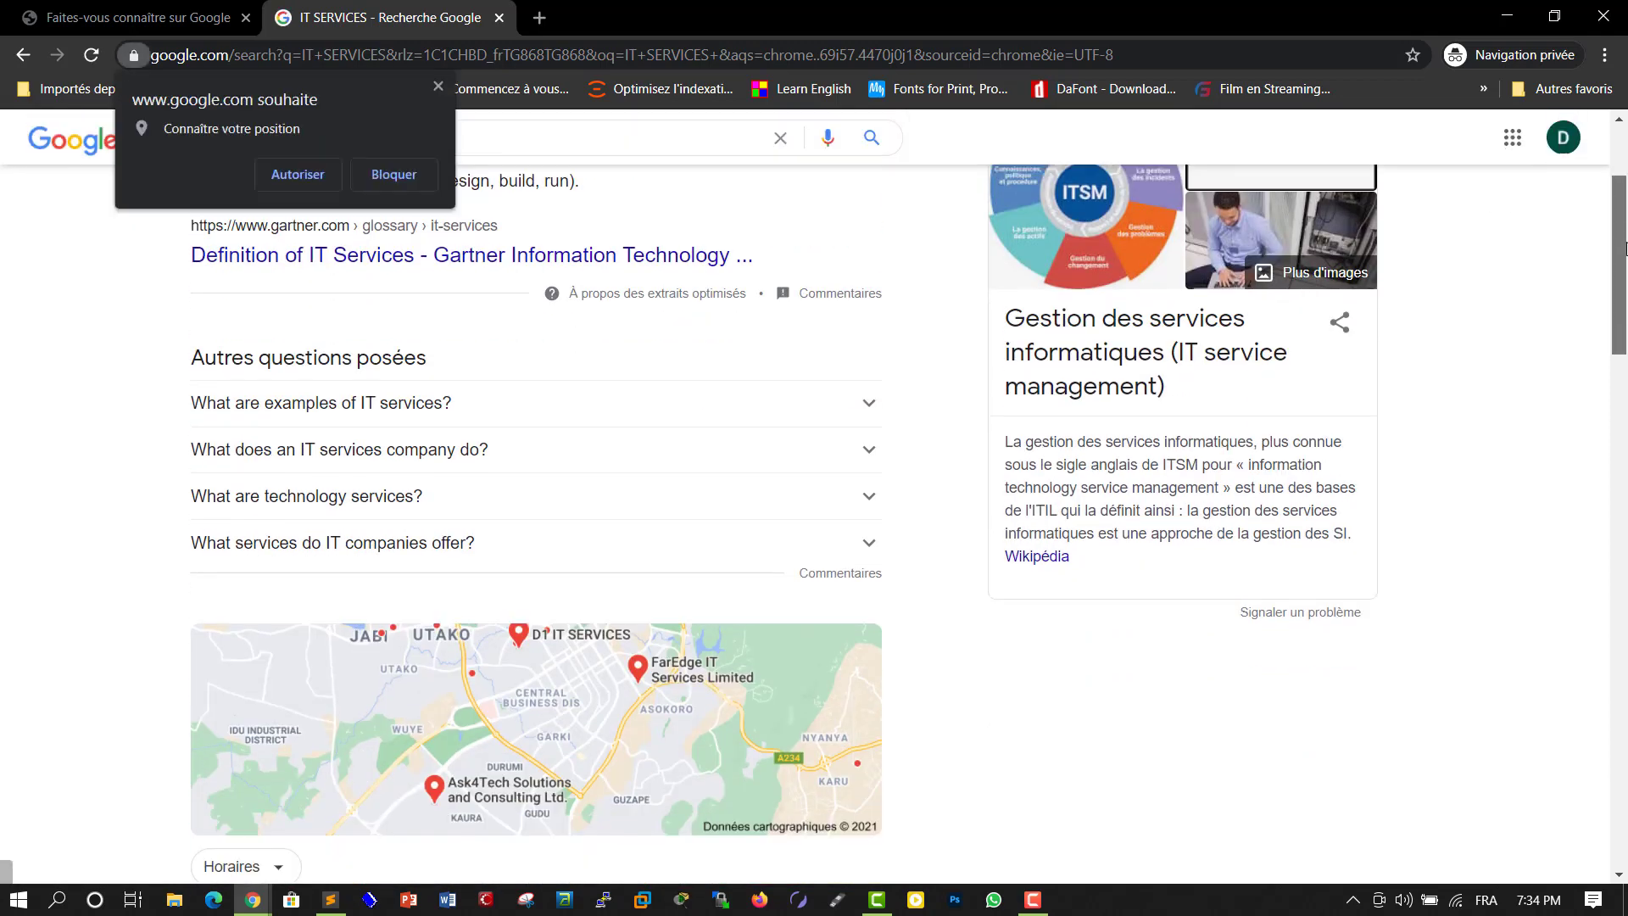
pyautogui.scroll(3, 1624, 248)
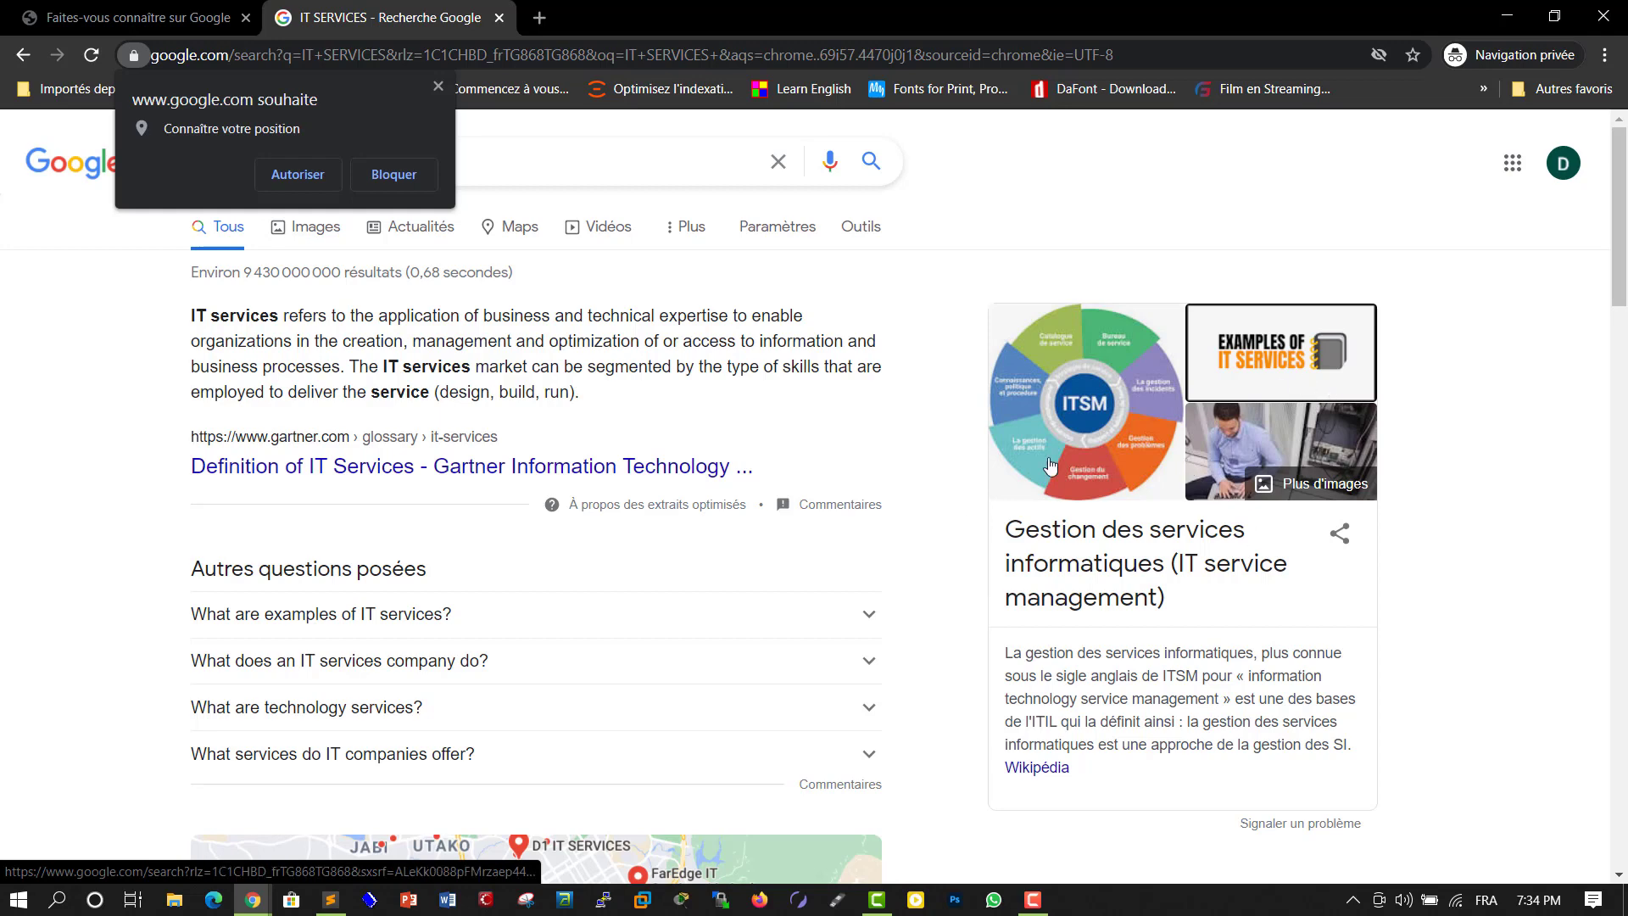
pyautogui.moveTo(1624, 254); pyautogui.dragTo(1570, 419)
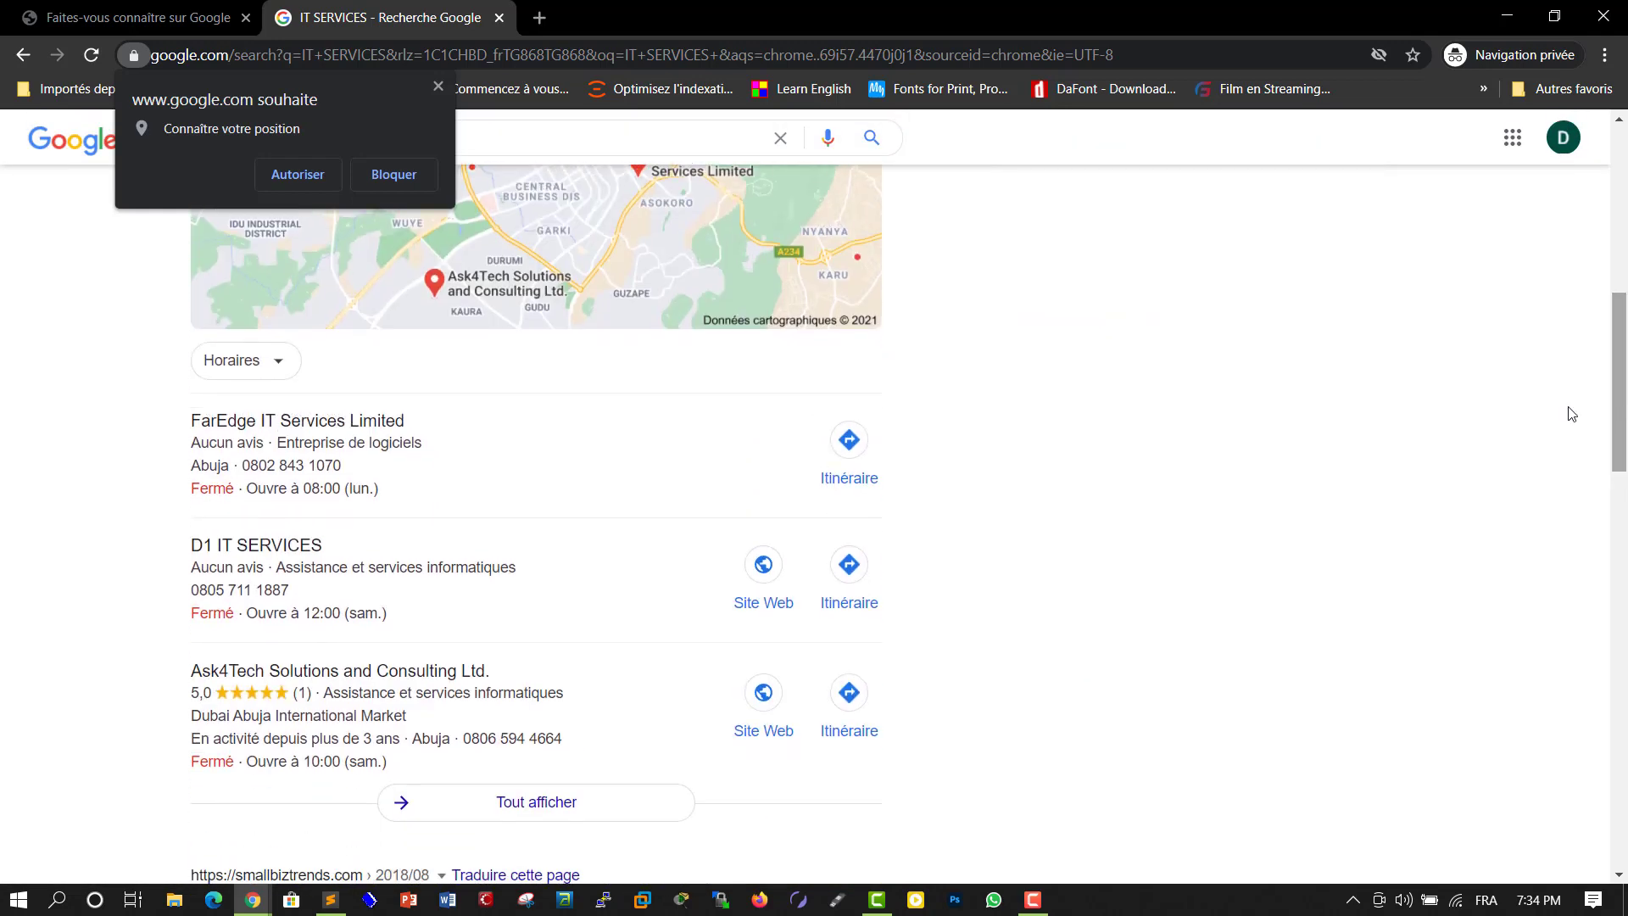
pyautogui.click(438, 85)
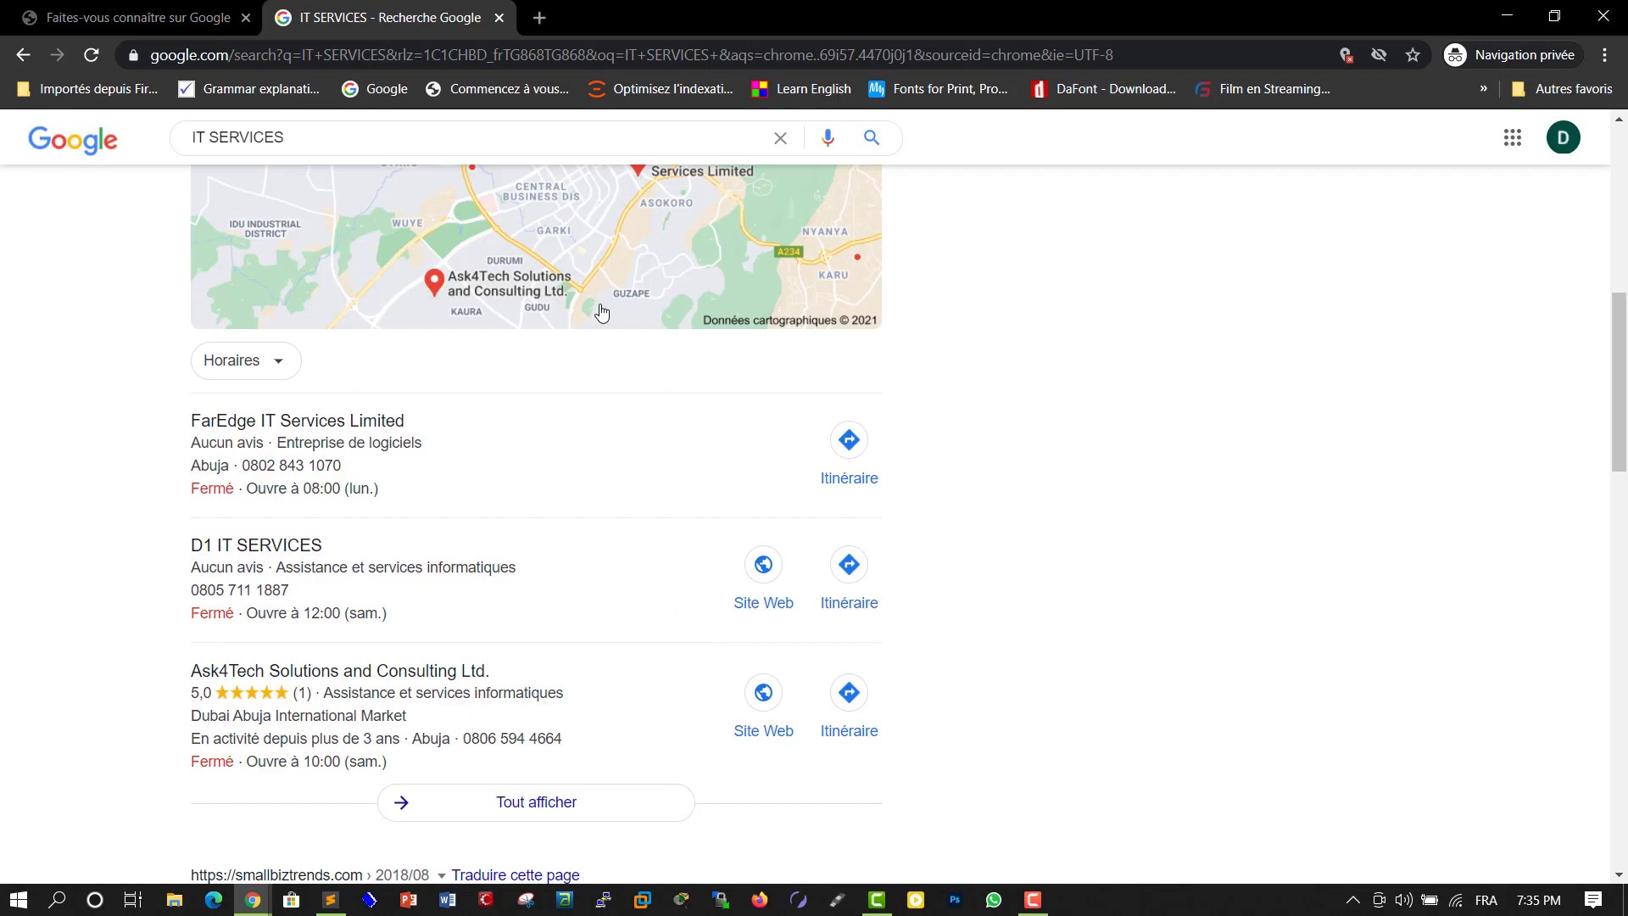
pyautogui.click(163, 17)
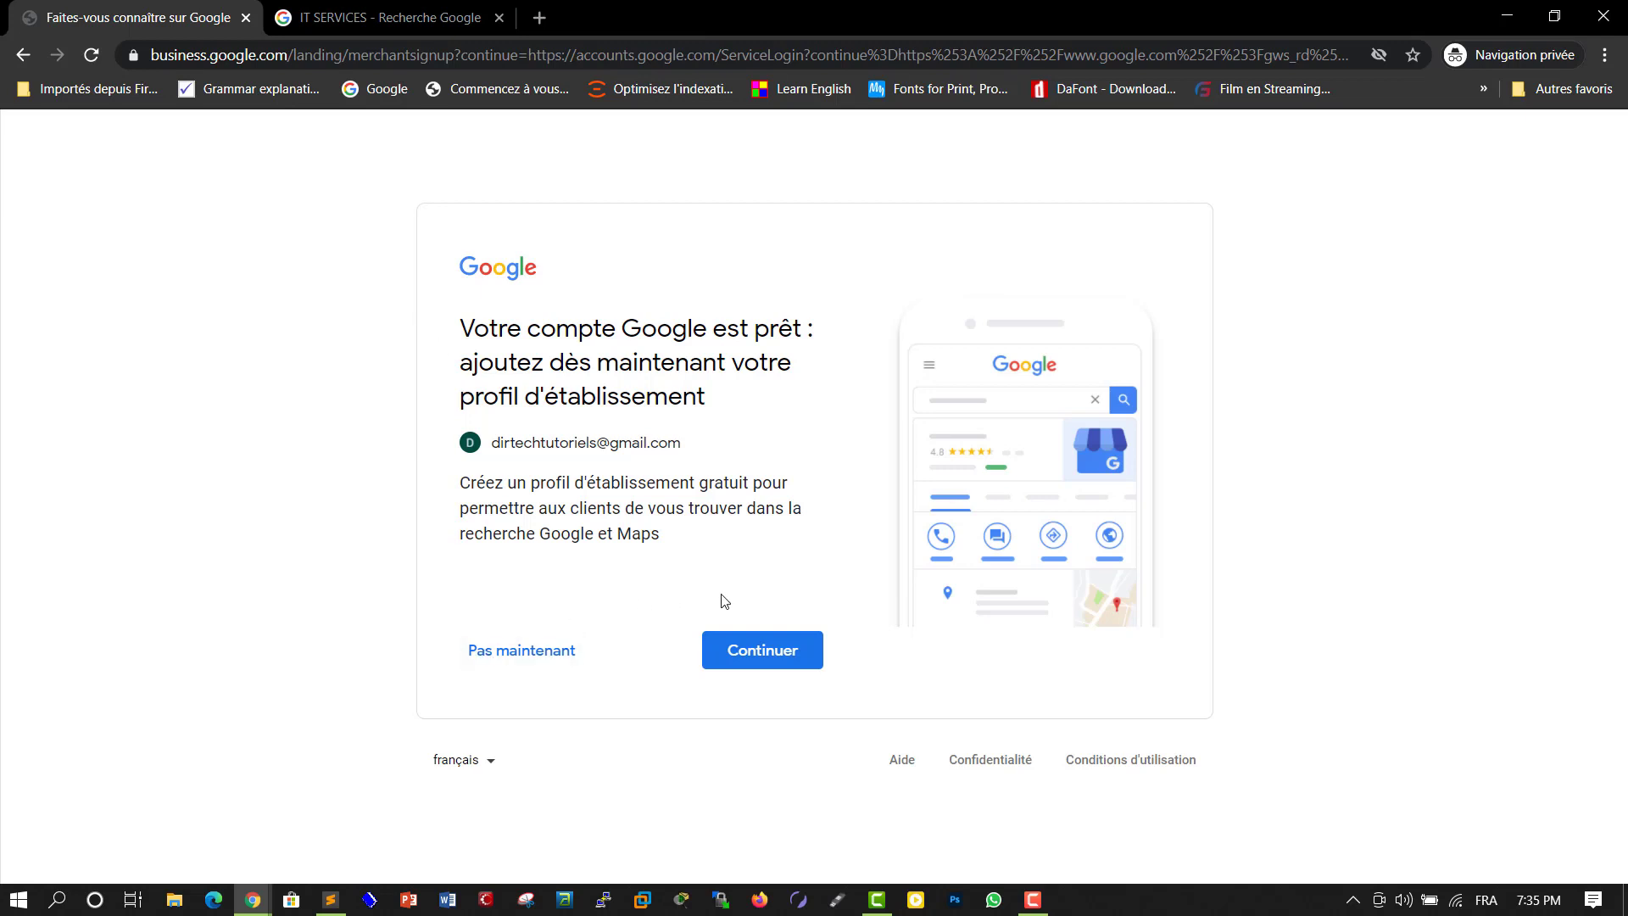
# Search for DIRTECH as an existing business, then choose to add a new business
pyautogui.click(787, 657)
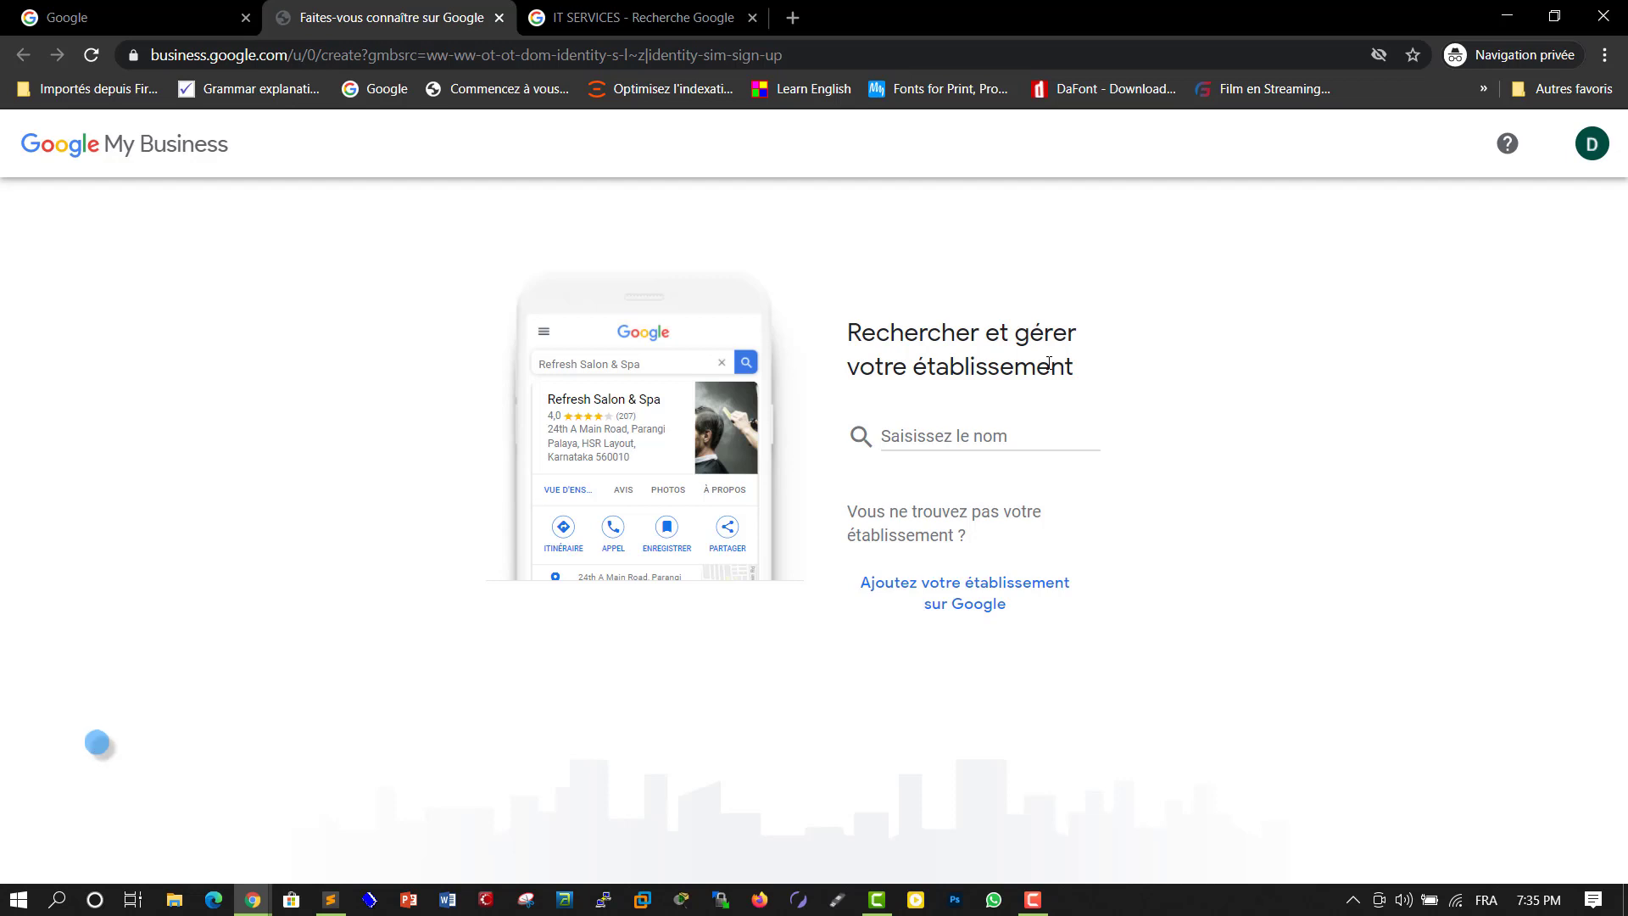
pyautogui.click(1003, 439)
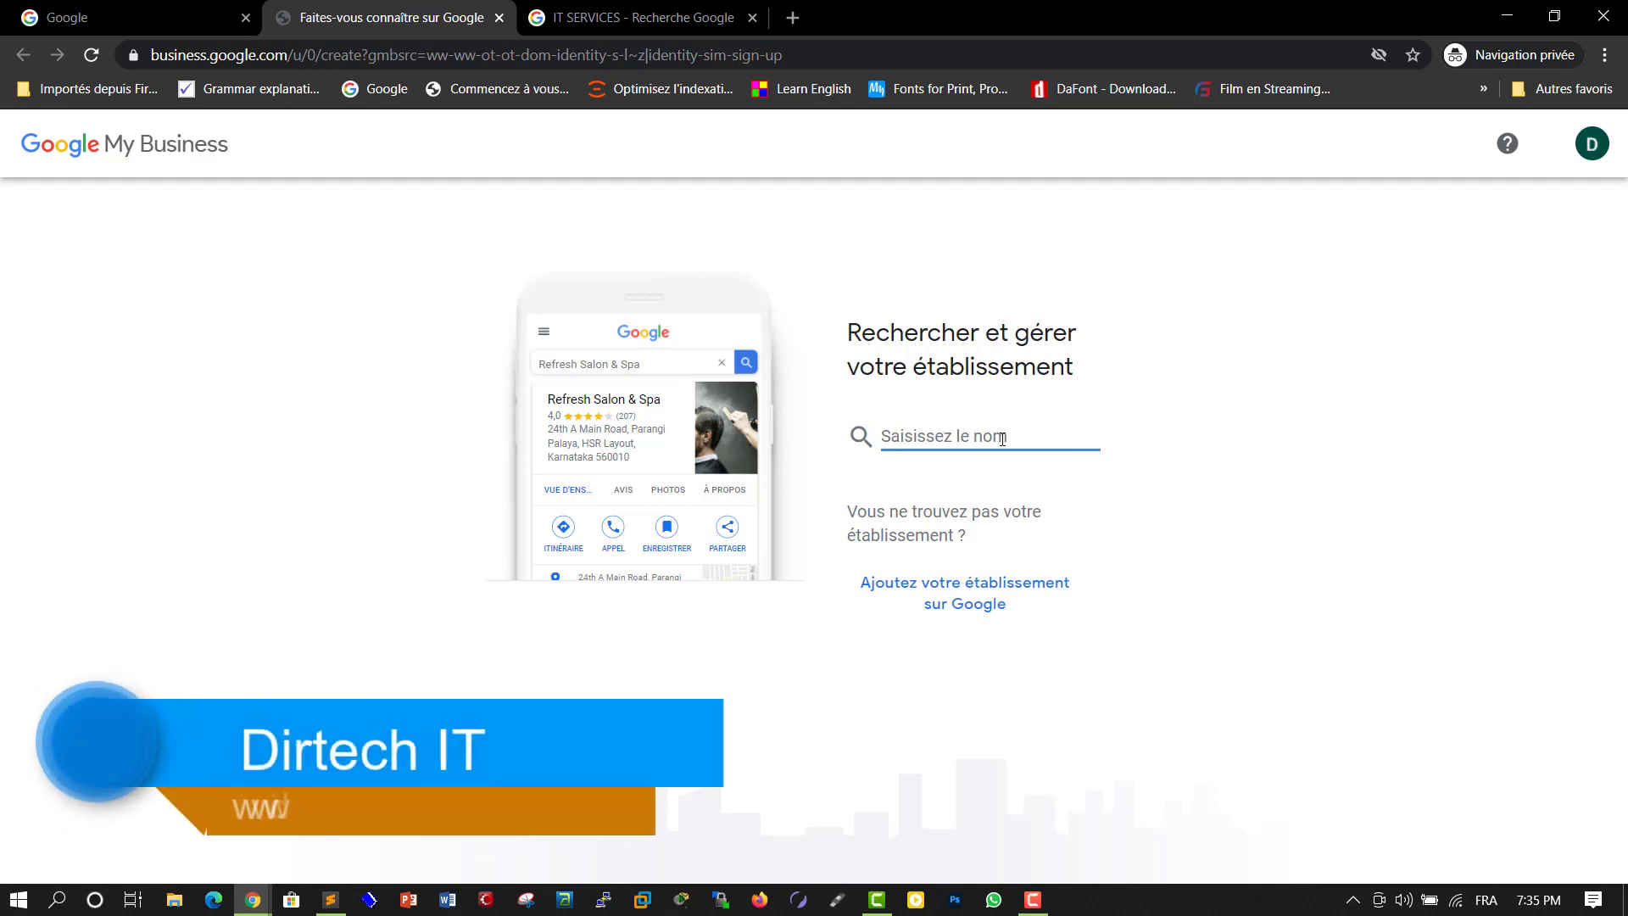
pyautogui.write('DIRTECH')
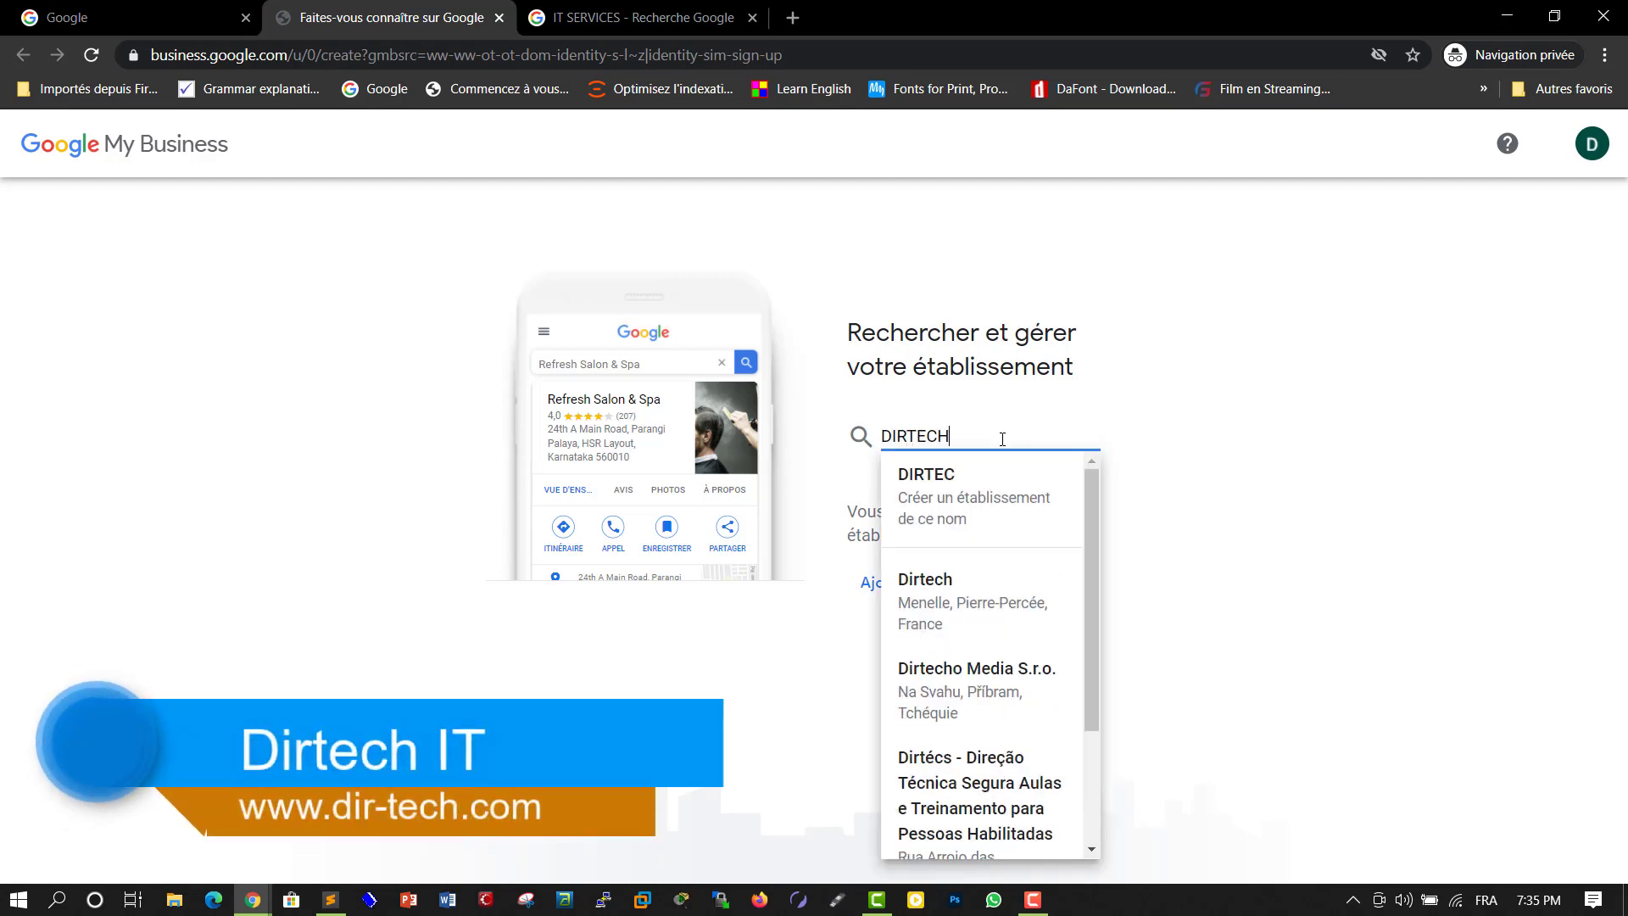
pyautogui.click(1267, 390)
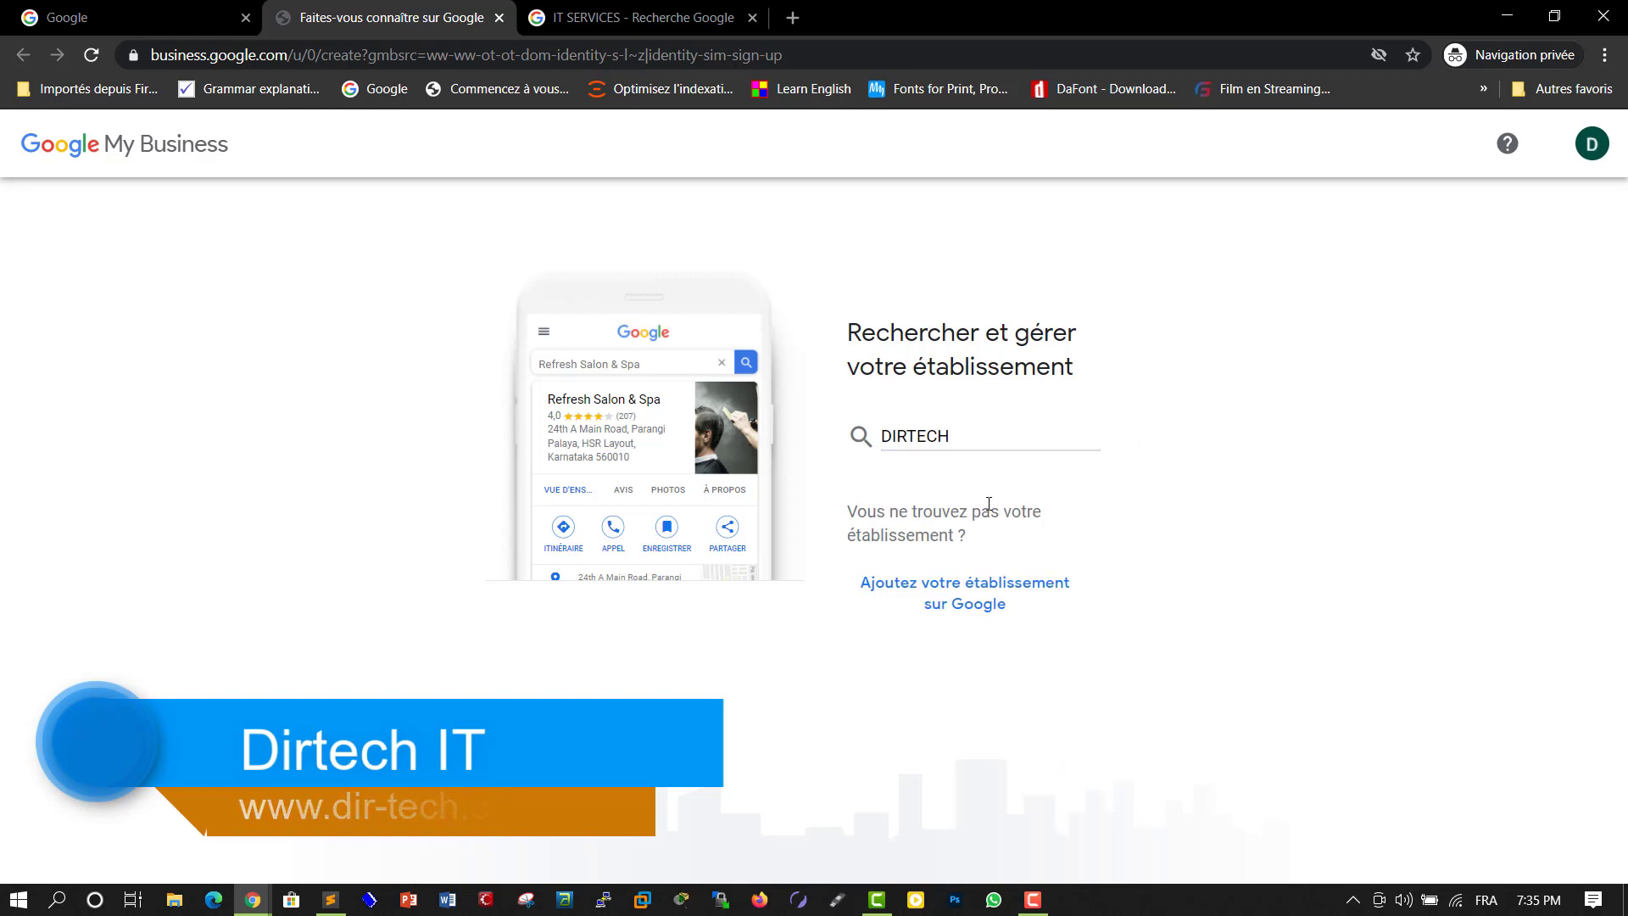
pyautogui.click(945, 600)
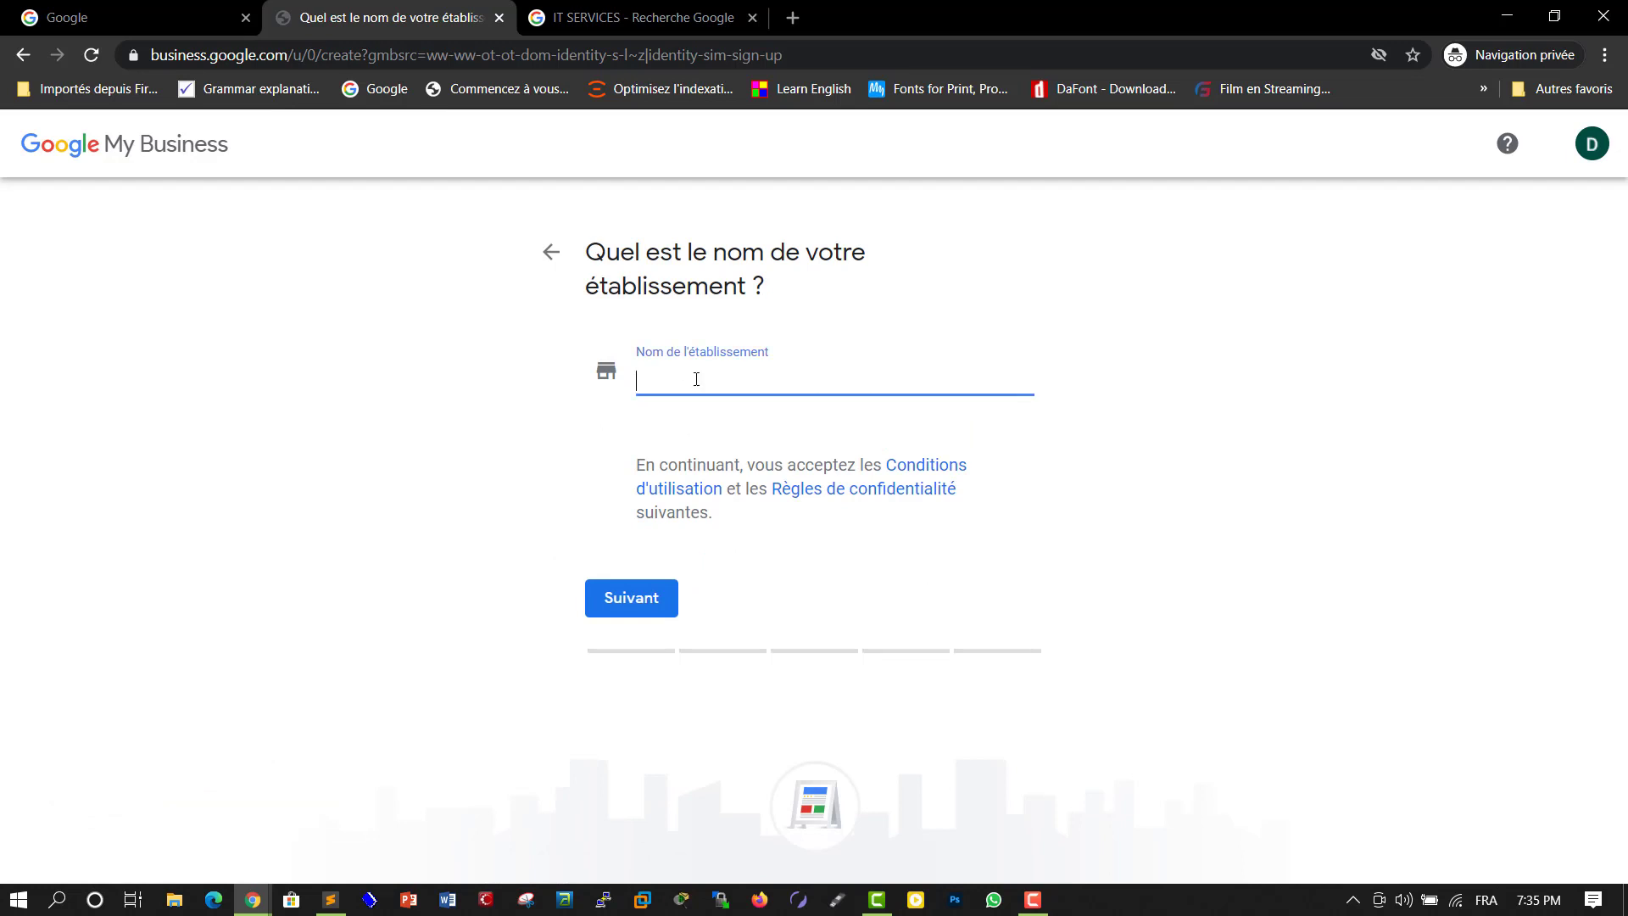
# Enter DIRTECH as the new business name, fixing a typo, and continue
pyautogui.write('DITECH')
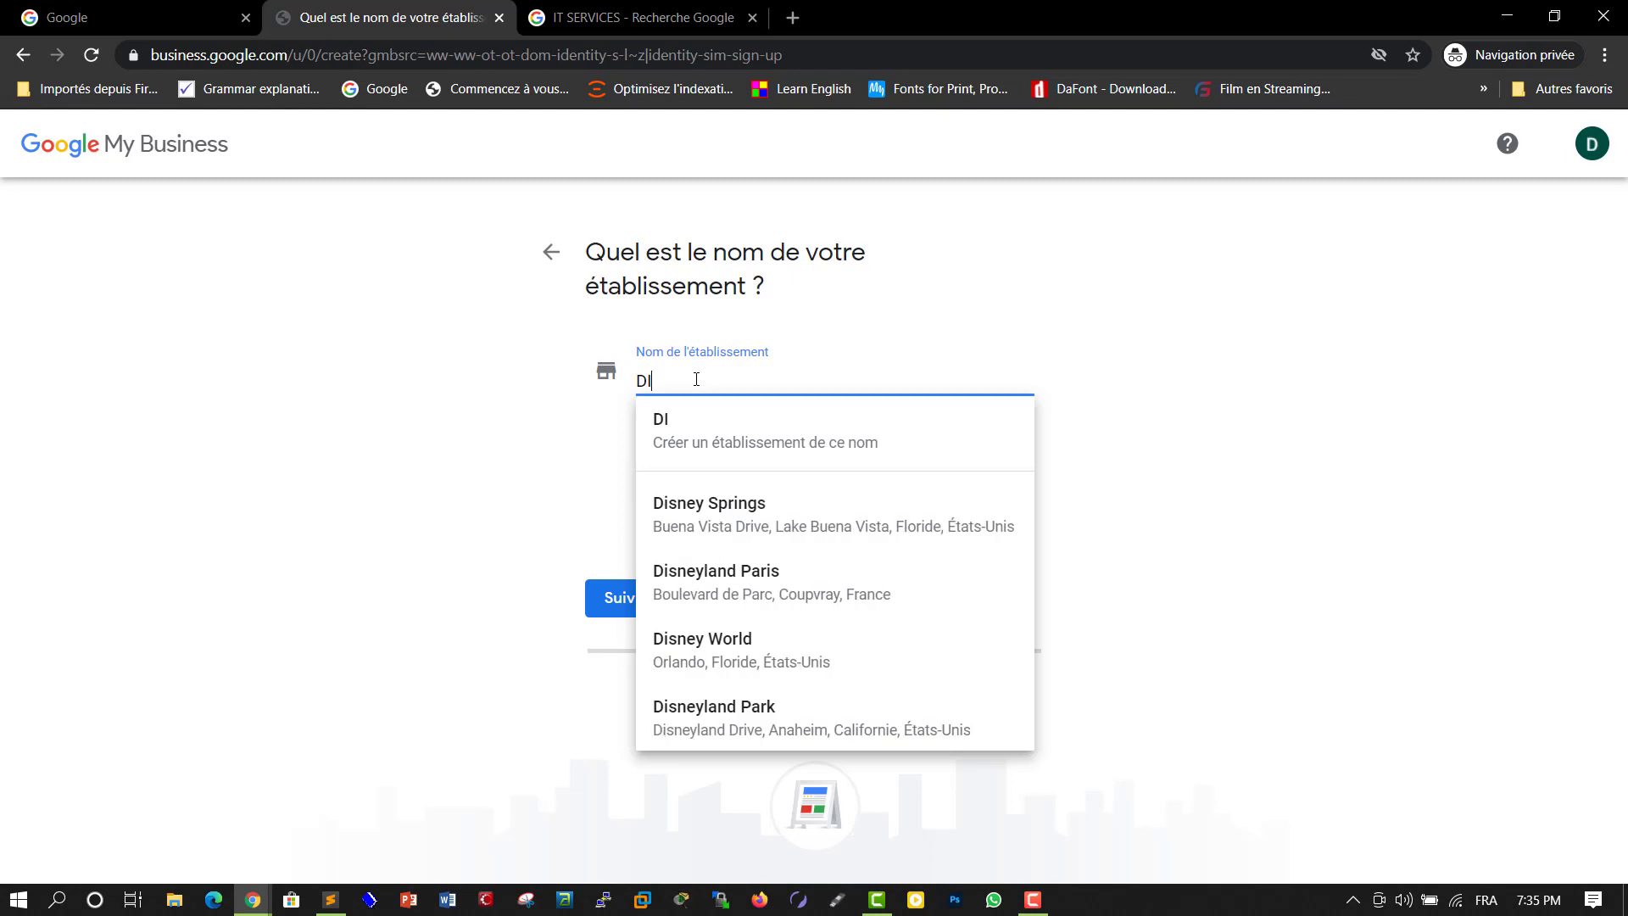
pyautogui.press('BackSpace')
pyautogui.press('BackSpace')
pyautogui.press('BackSpace')
pyautogui.press('BackSpace')
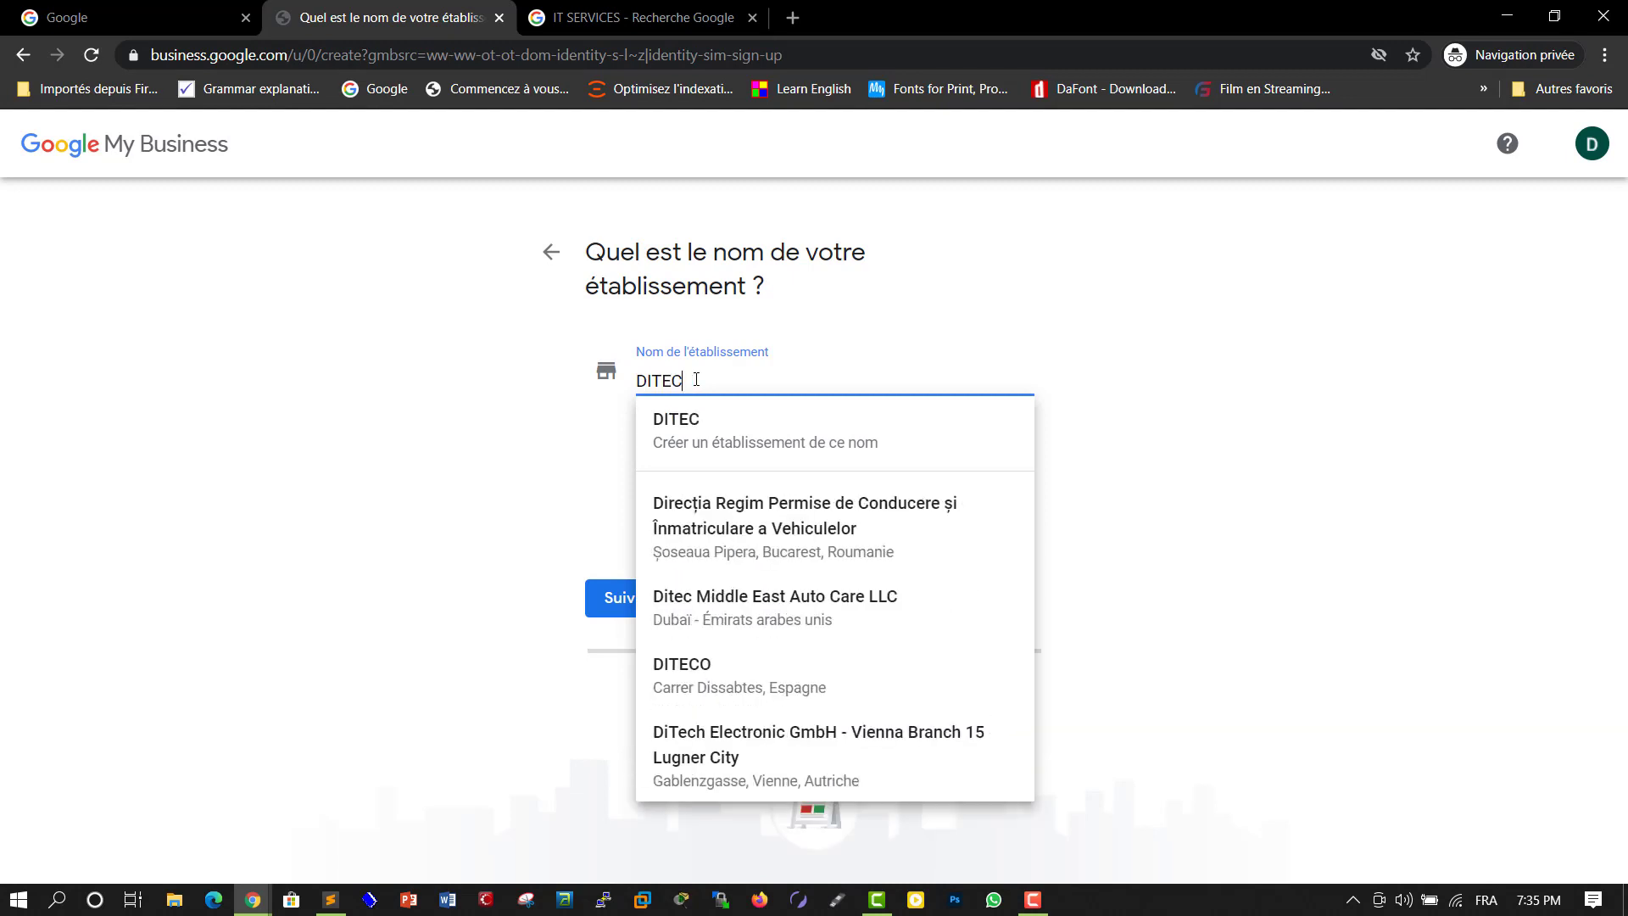
pyautogui.write('R')
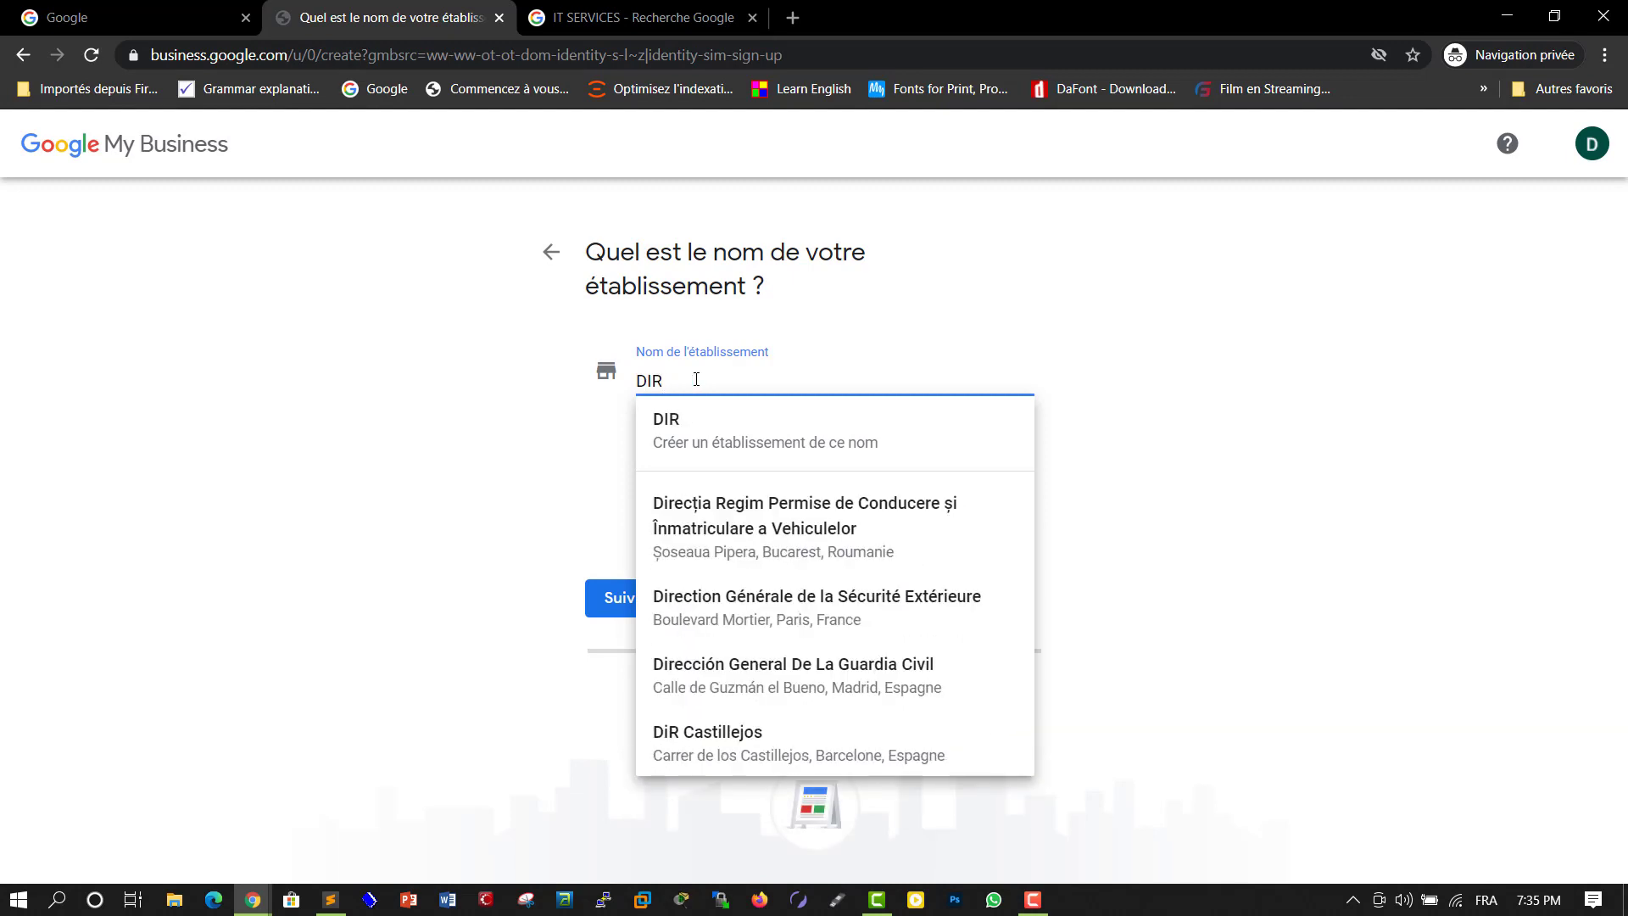
pyautogui.write('TECH')
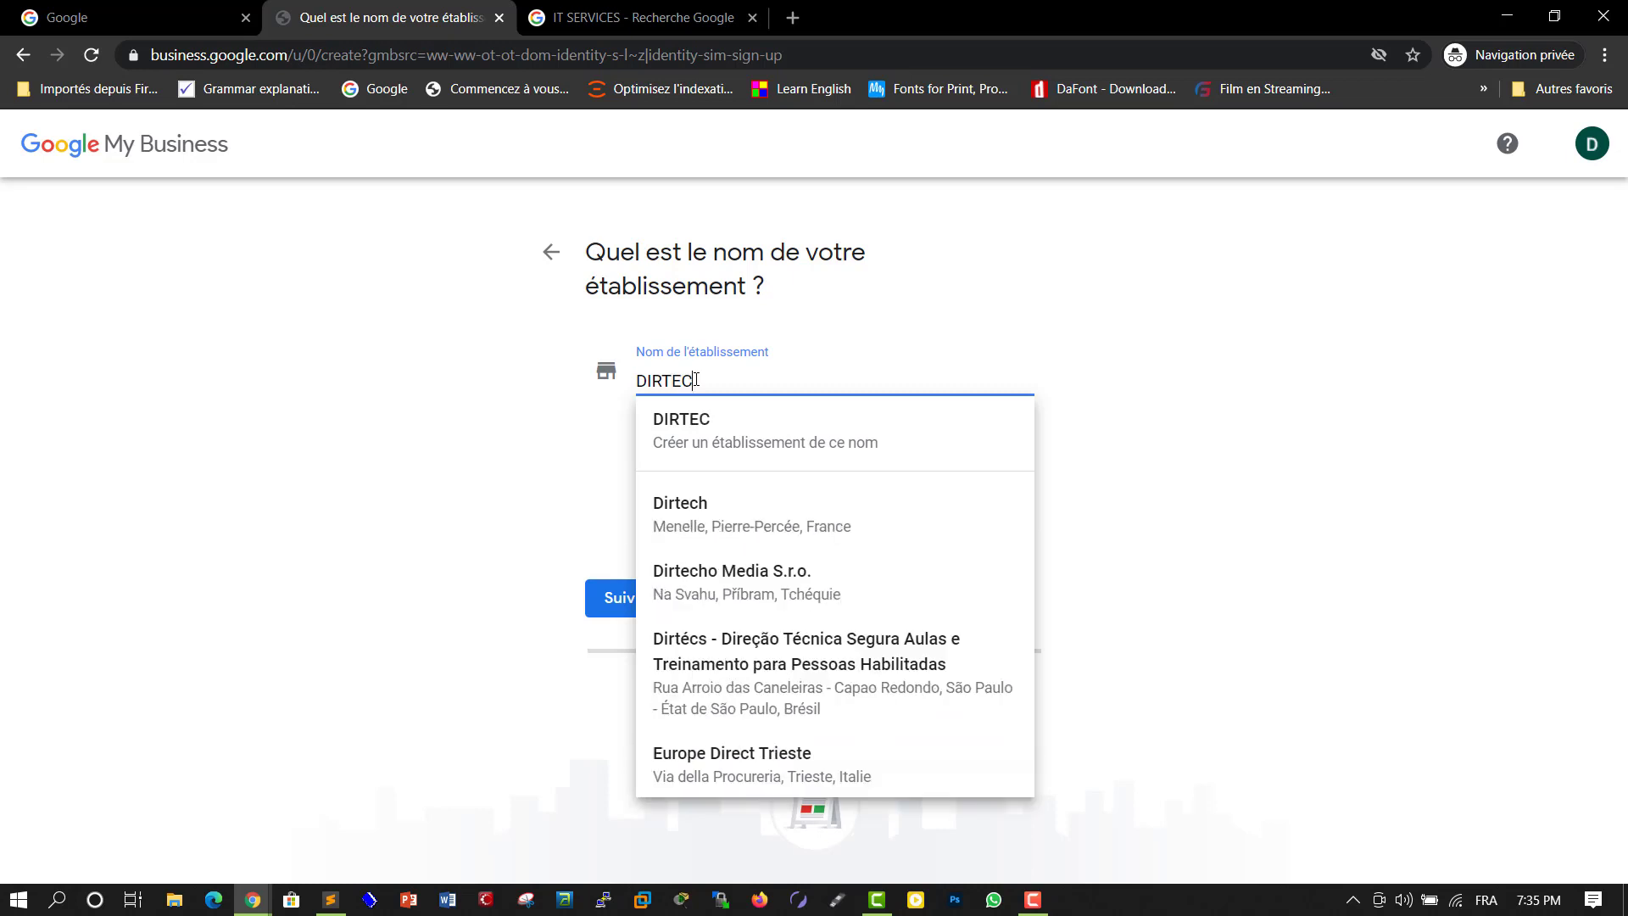
pyautogui.click(662, 443)
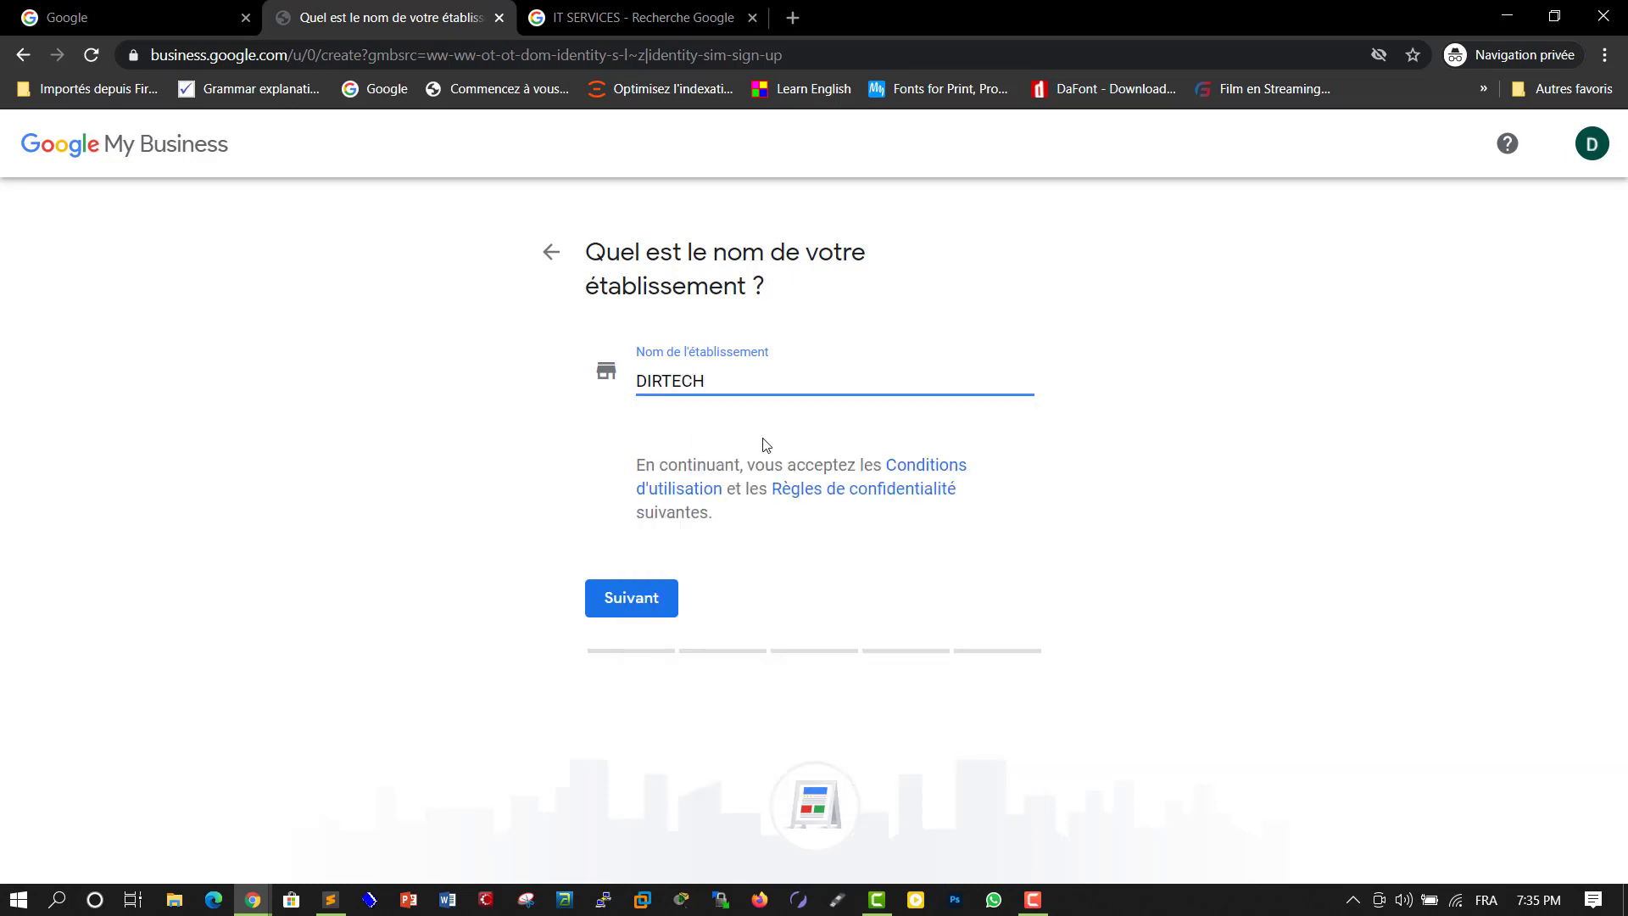
pyautogui.click(636, 598)
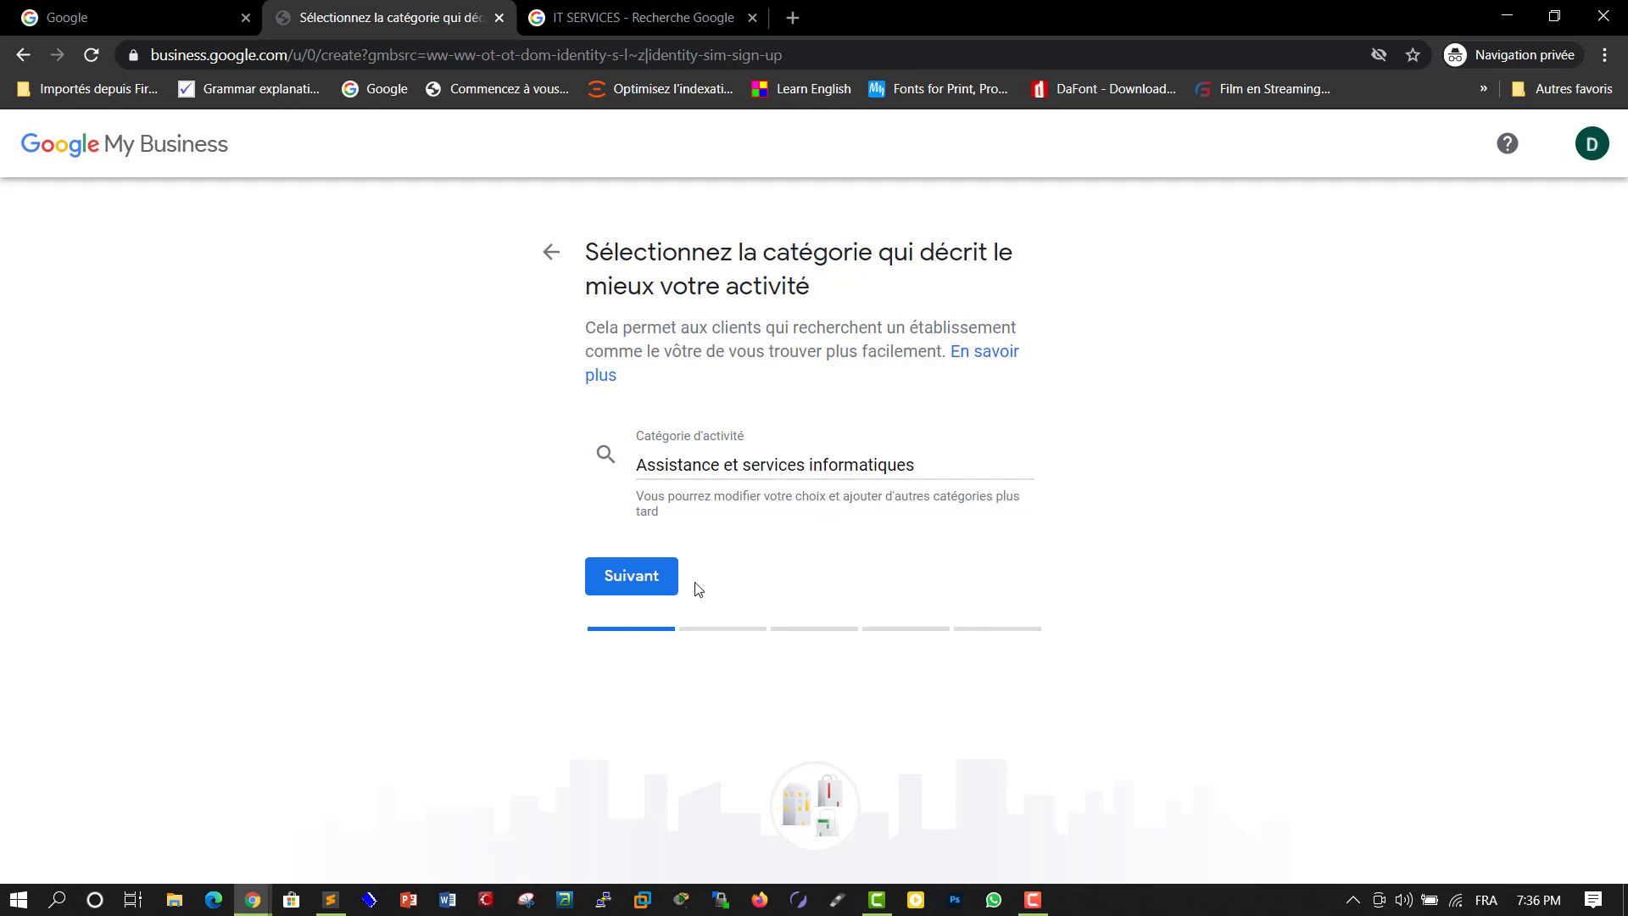
# Confirm the category and answer Non to having a location customers can visit
pyautogui.click(646, 584)
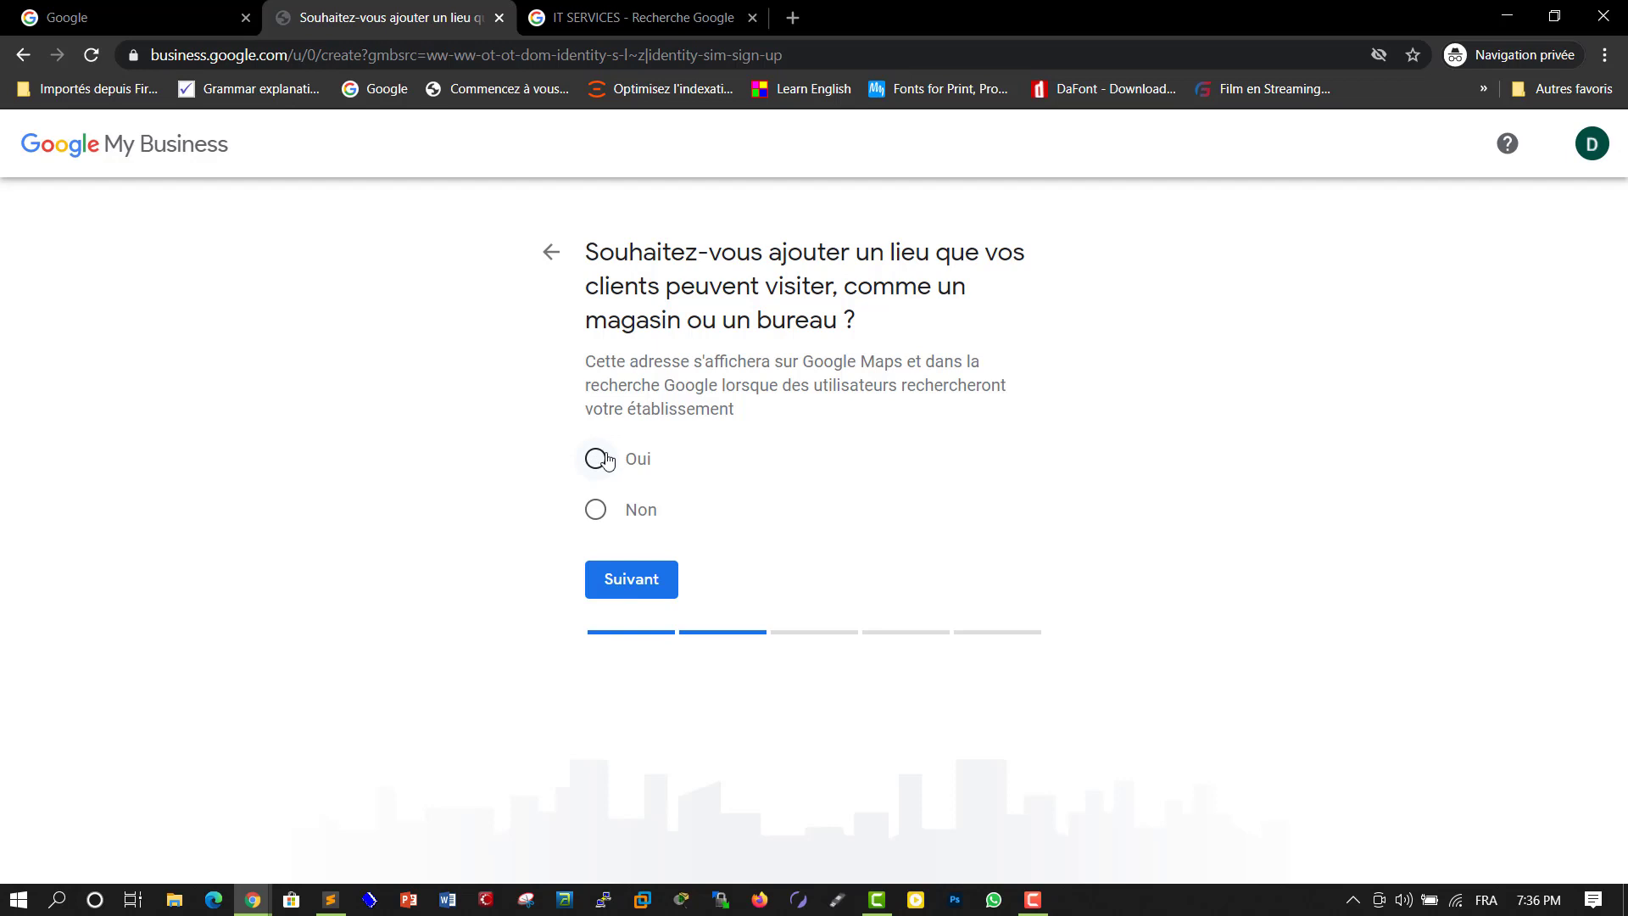
pyautogui.click(596, 512)
pyautogui.click(630, 580)
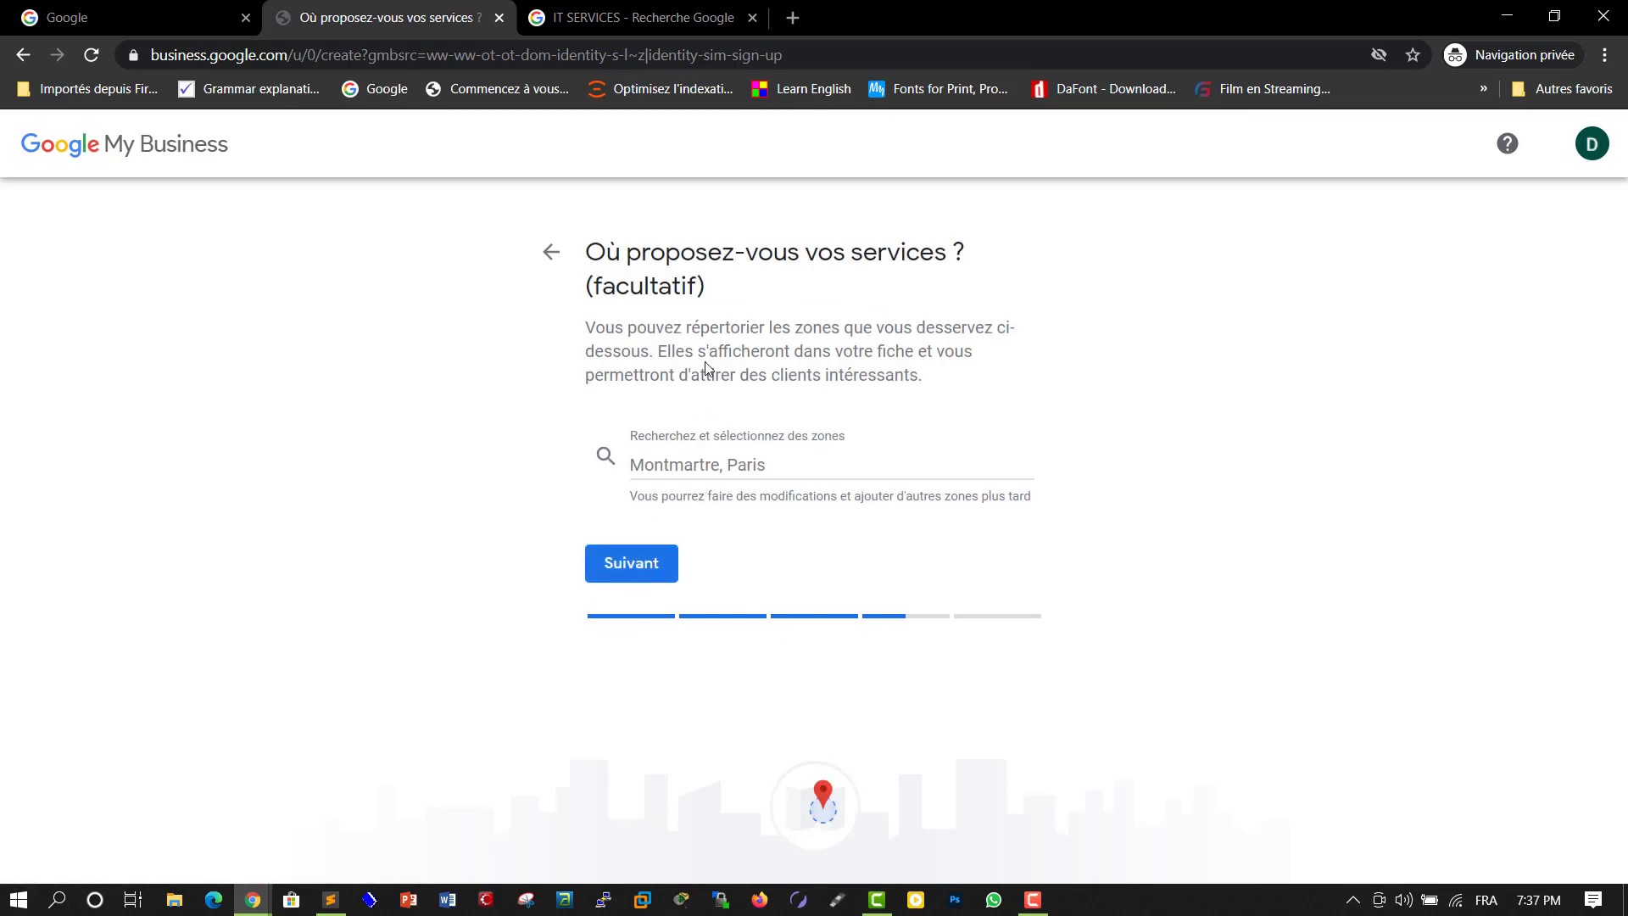
# Skip the service areas and choose Nigeria as the business region
pyautogui.click(760, 462)
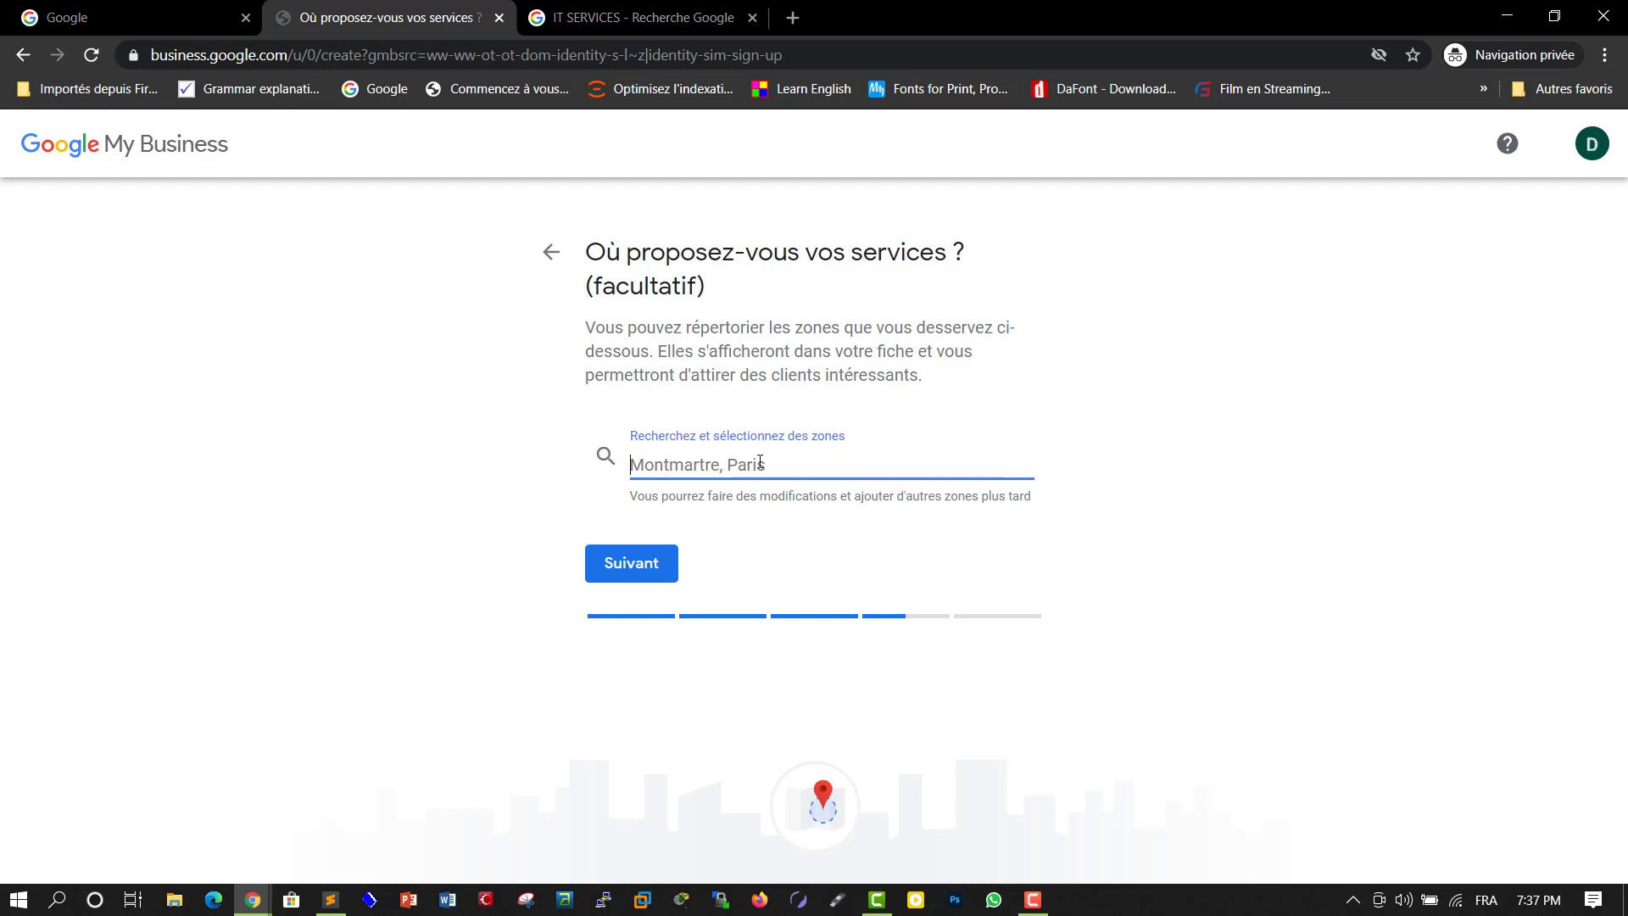
pyautogui.click(639, 576)
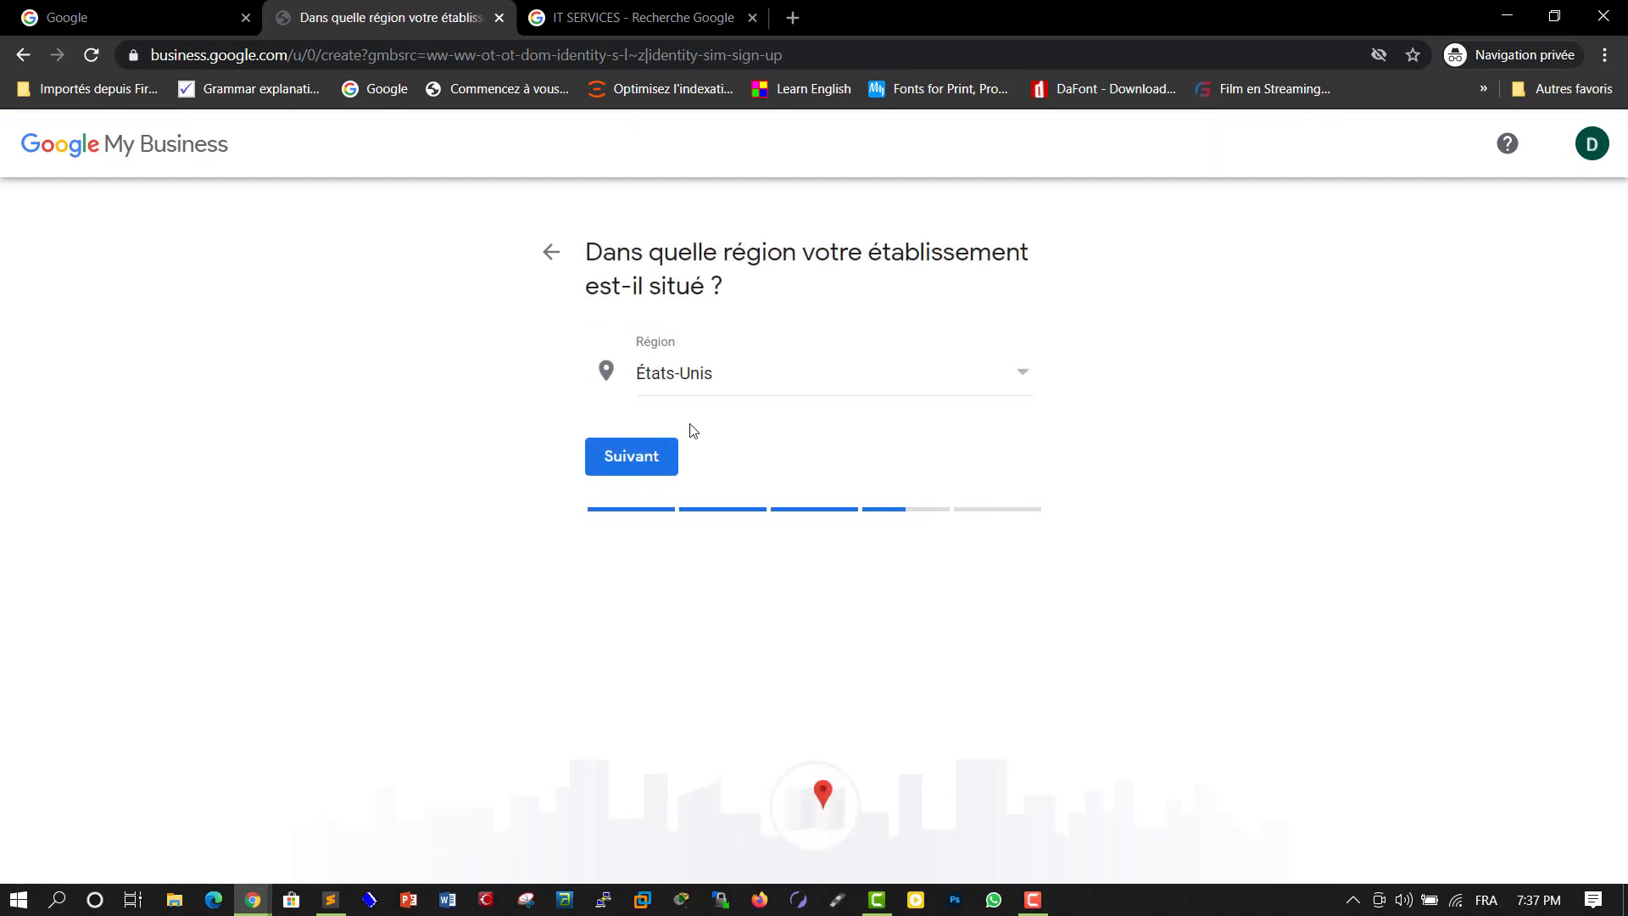
pyautogui.click(743, 387)
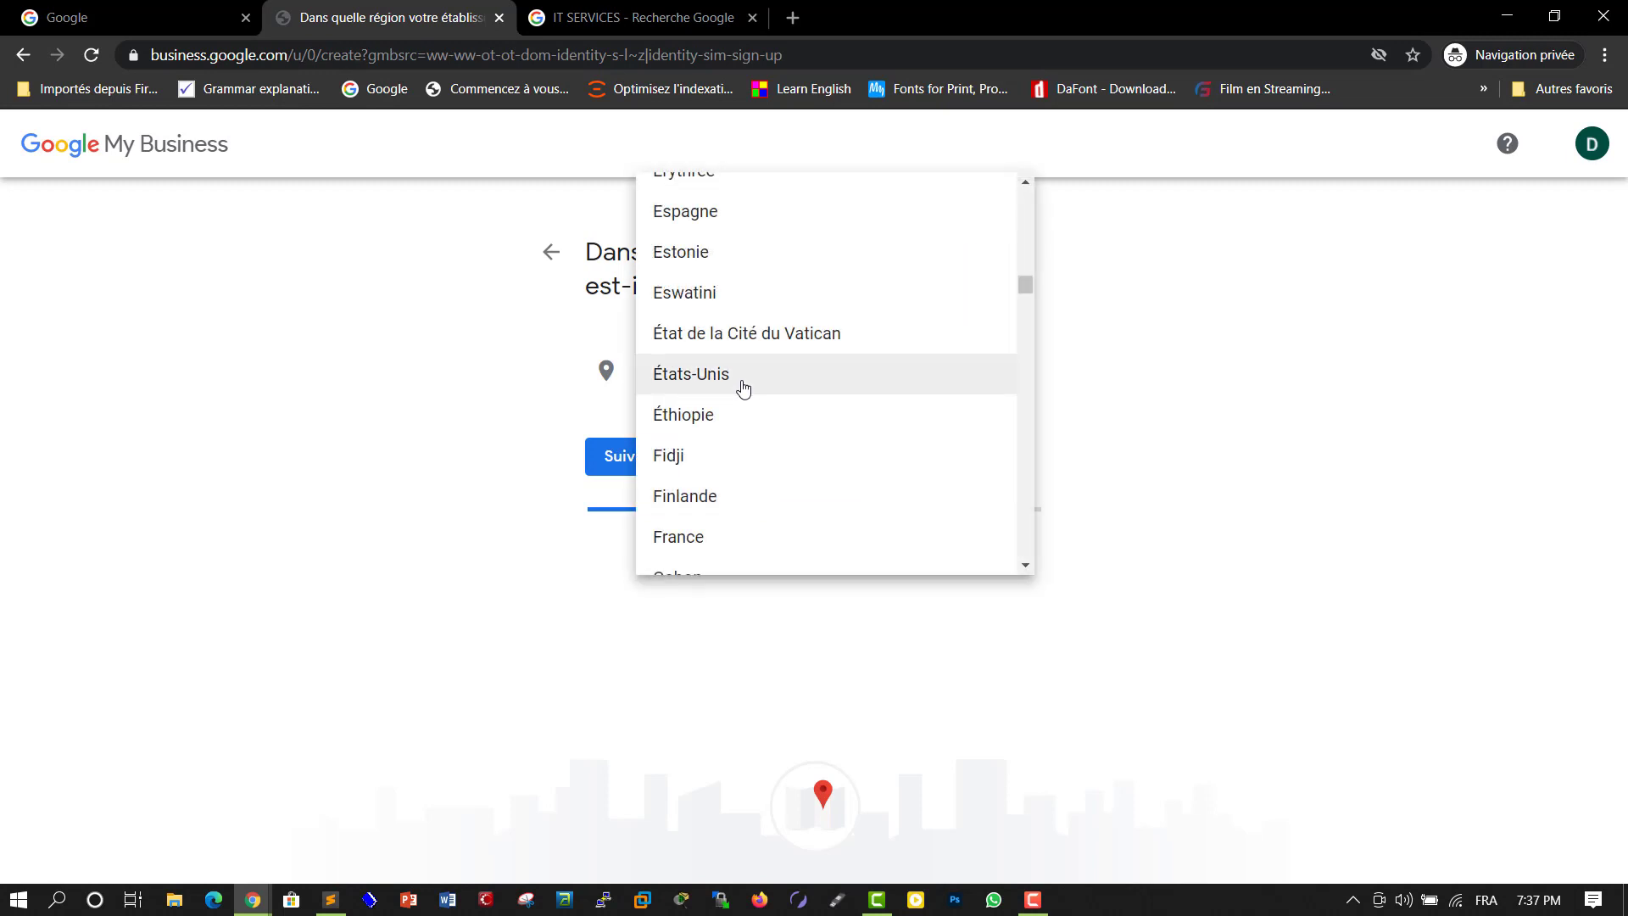
pyautogui.press('Escape')
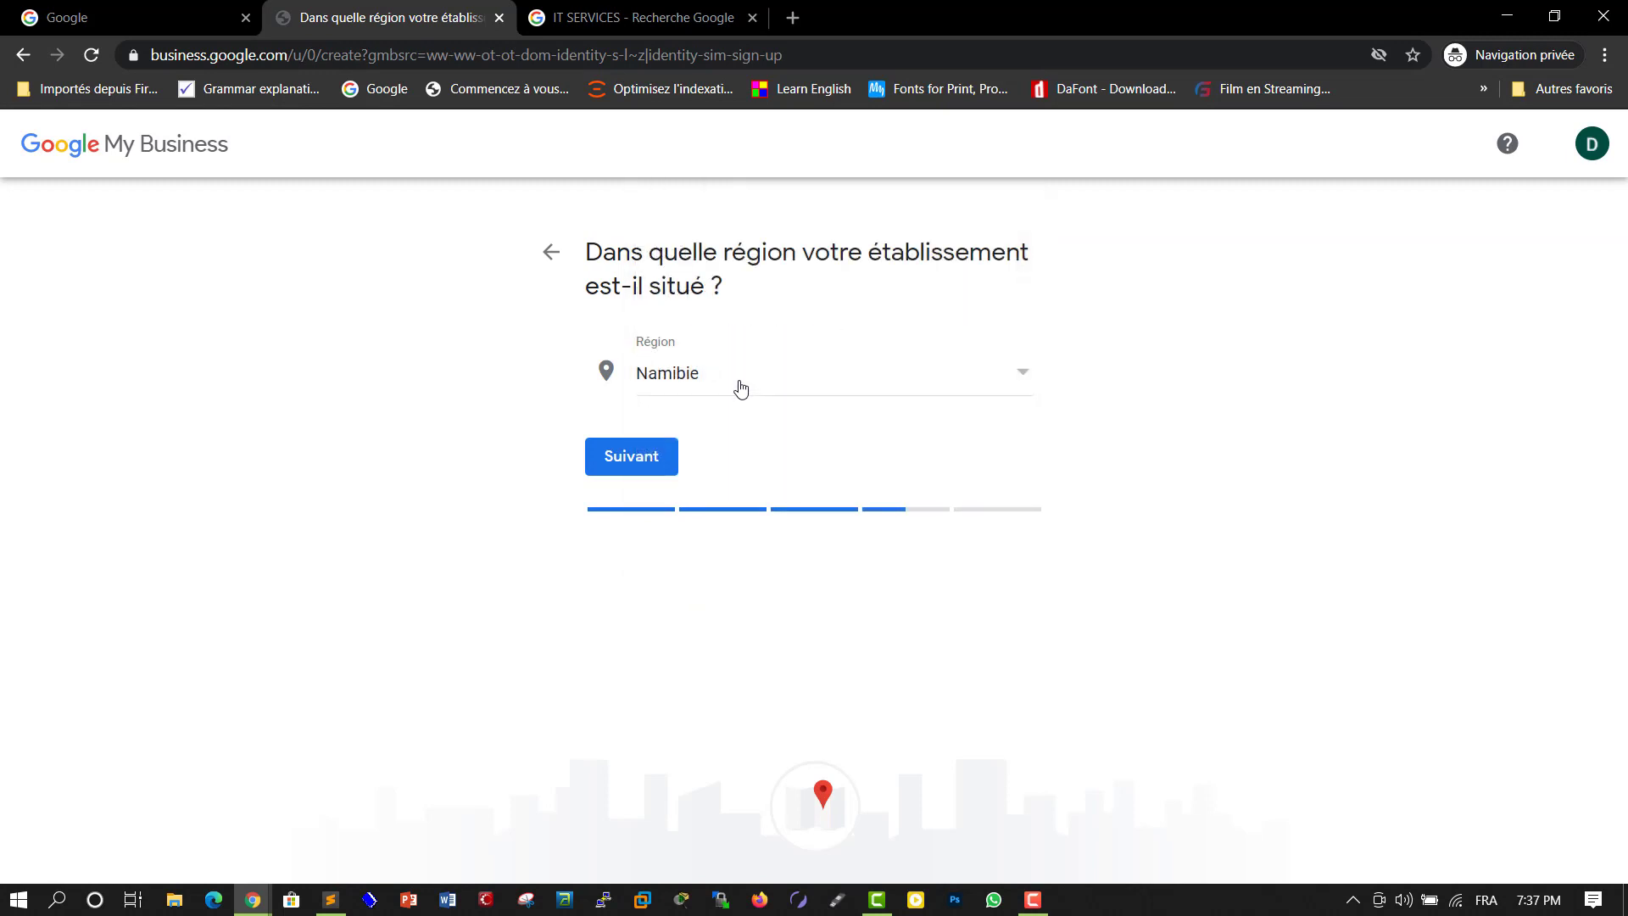
pyautogui.click(738, 385)
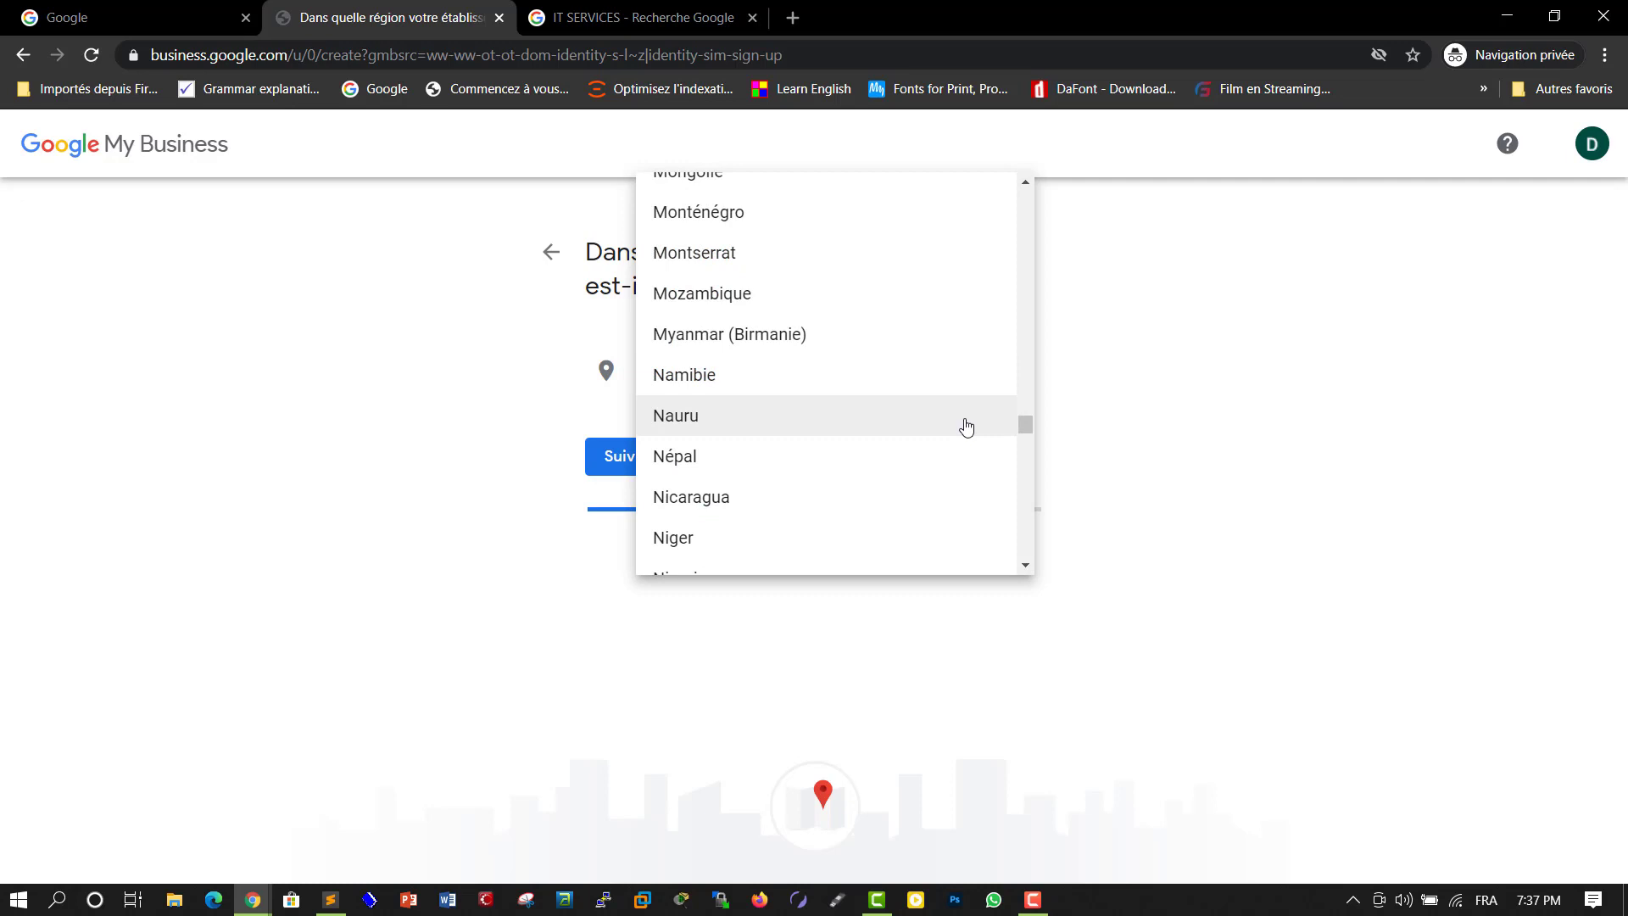
pyautogui.scroll(-1, 1021, 429)
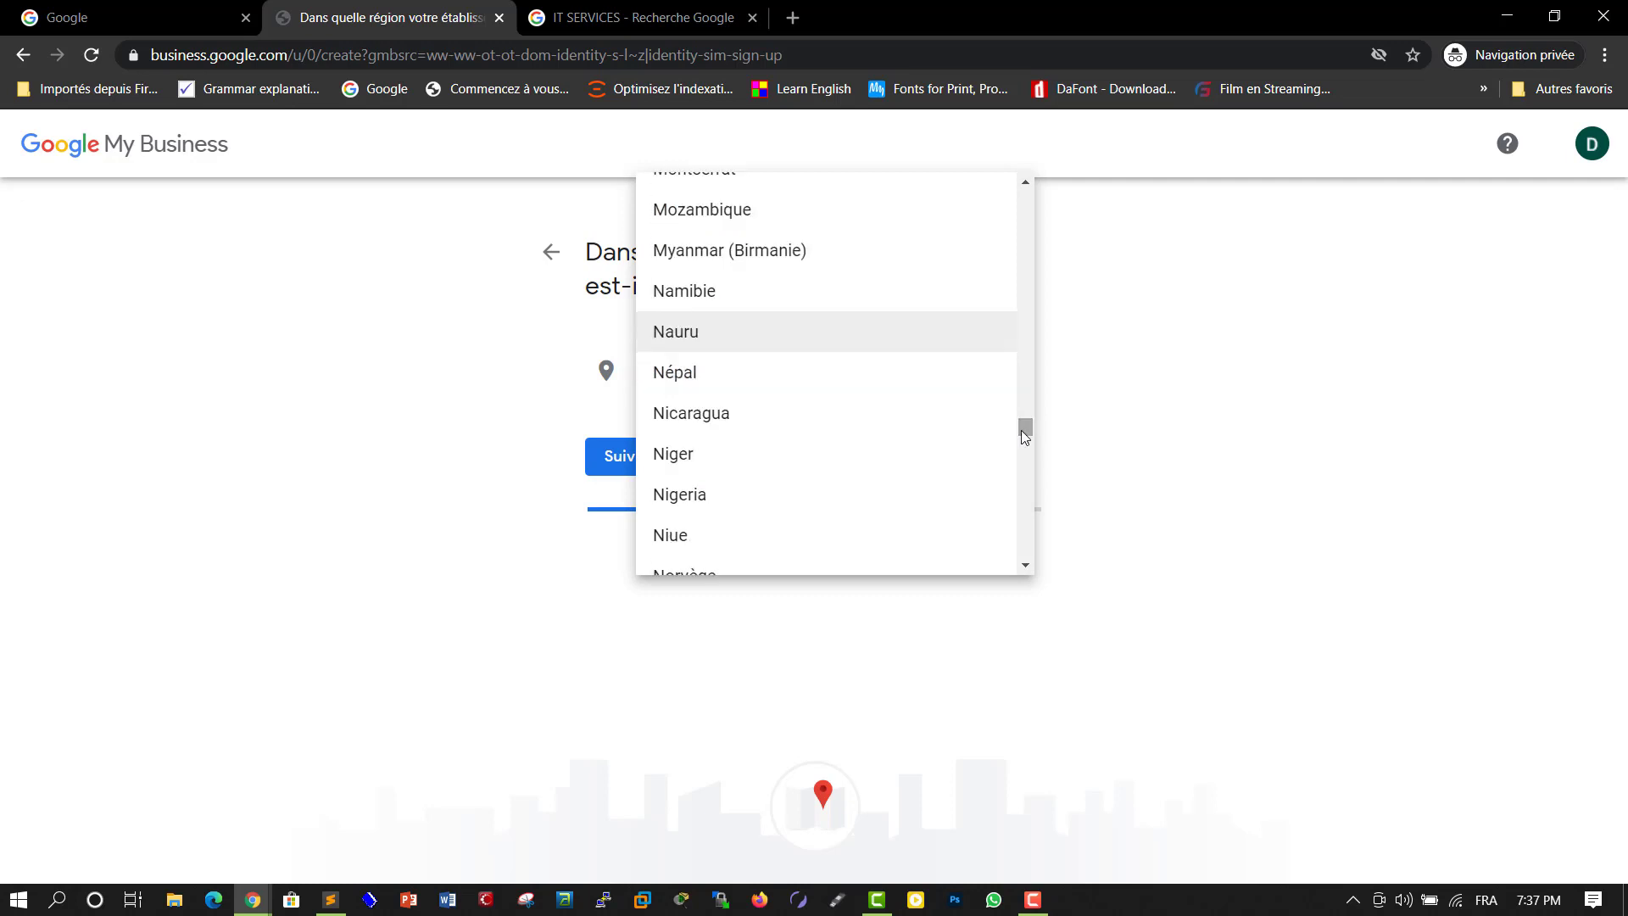
pyautogui.click(928, 491)
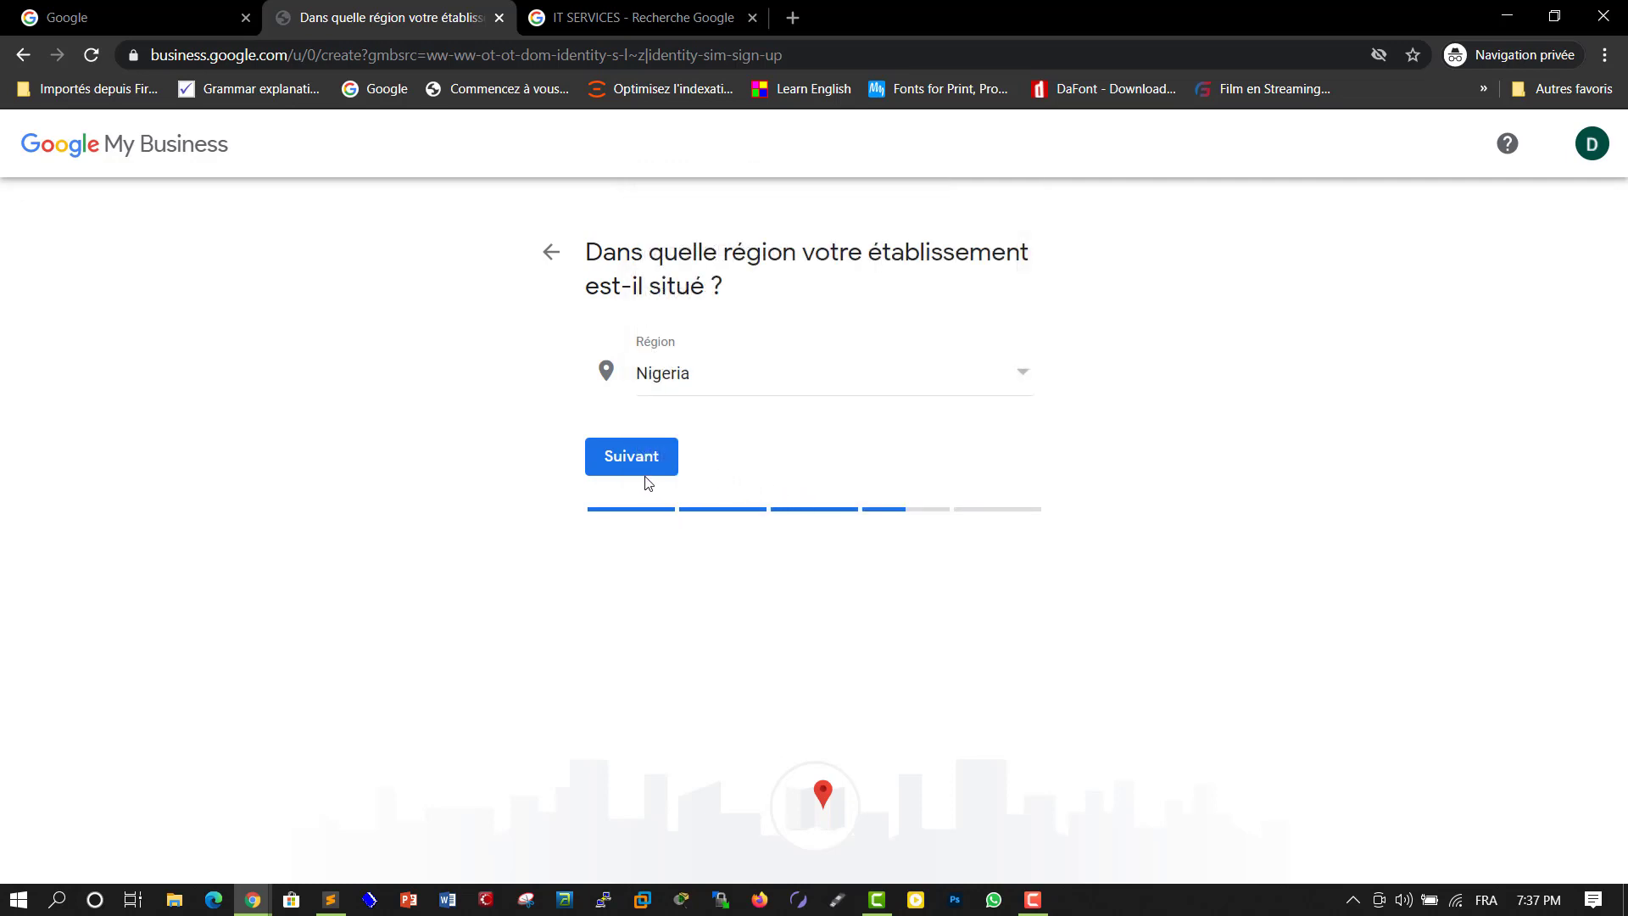
pyautogui.click(640, 471)
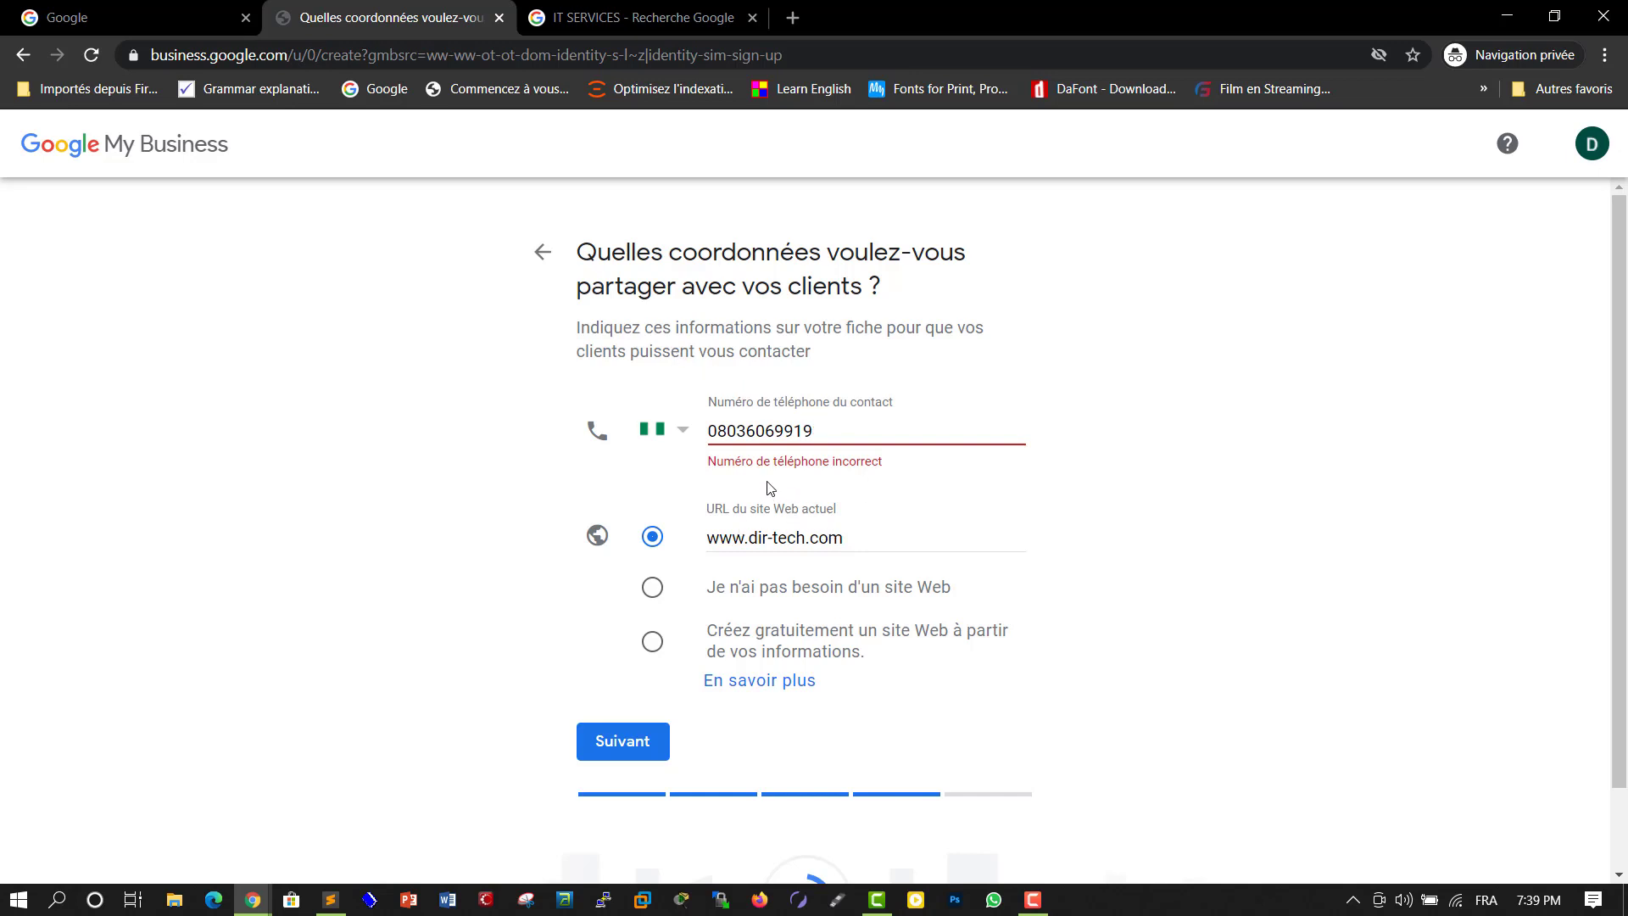
pyautogui.click(710, 433)
pyautogui.moveTo(710, 432); pyautogui.dragTo(823, 429)
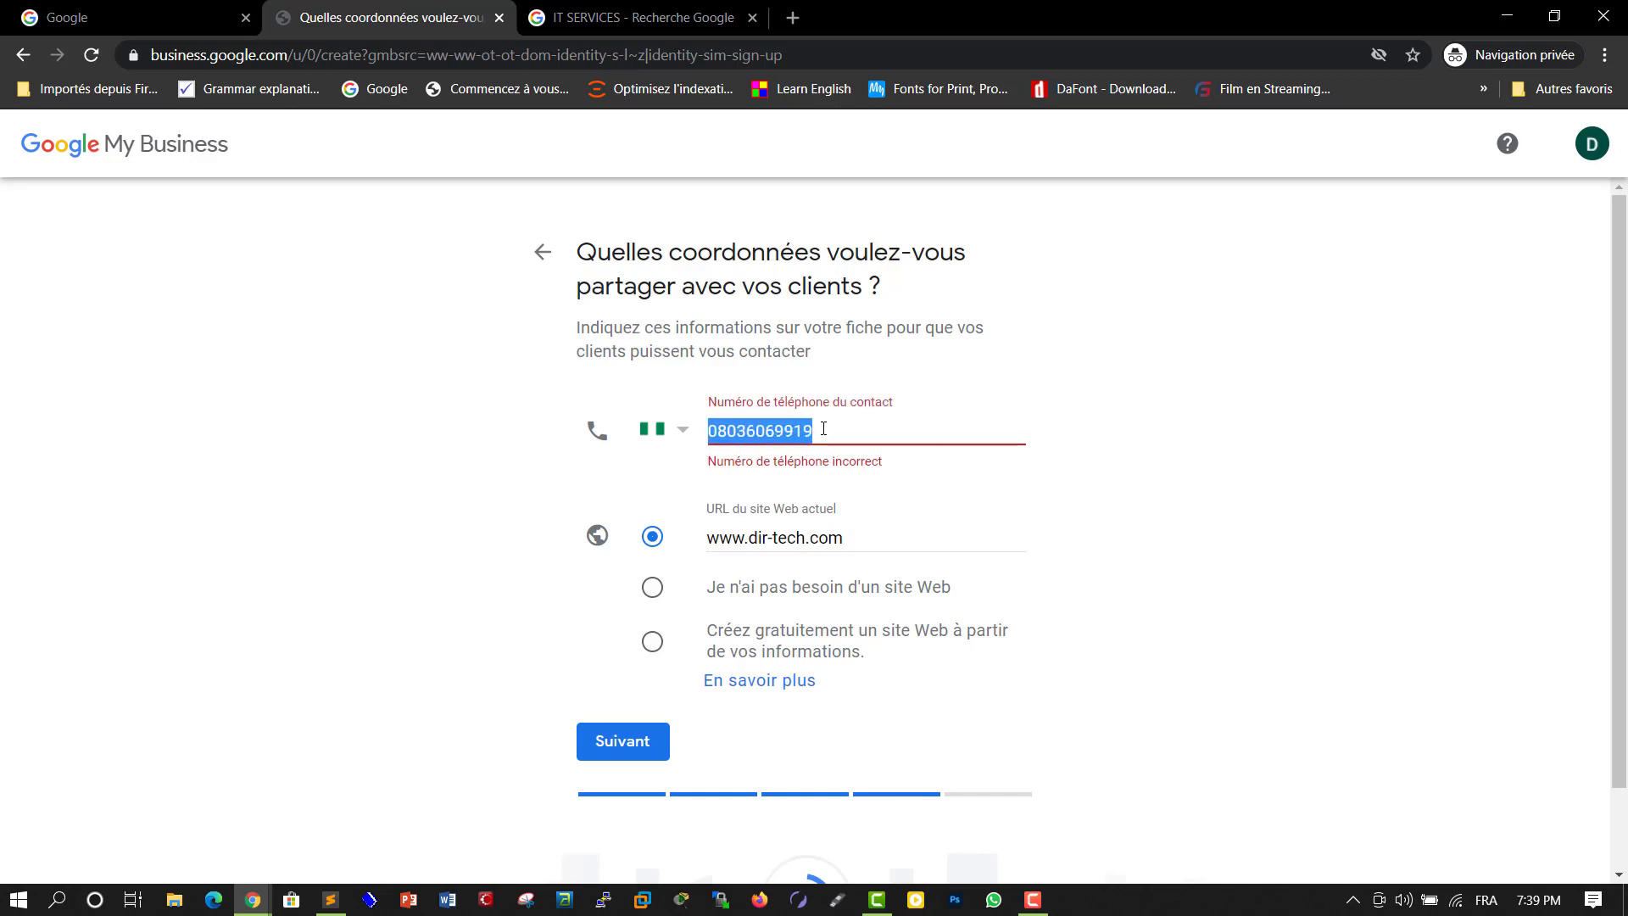
pyautogui.click(881, 489)
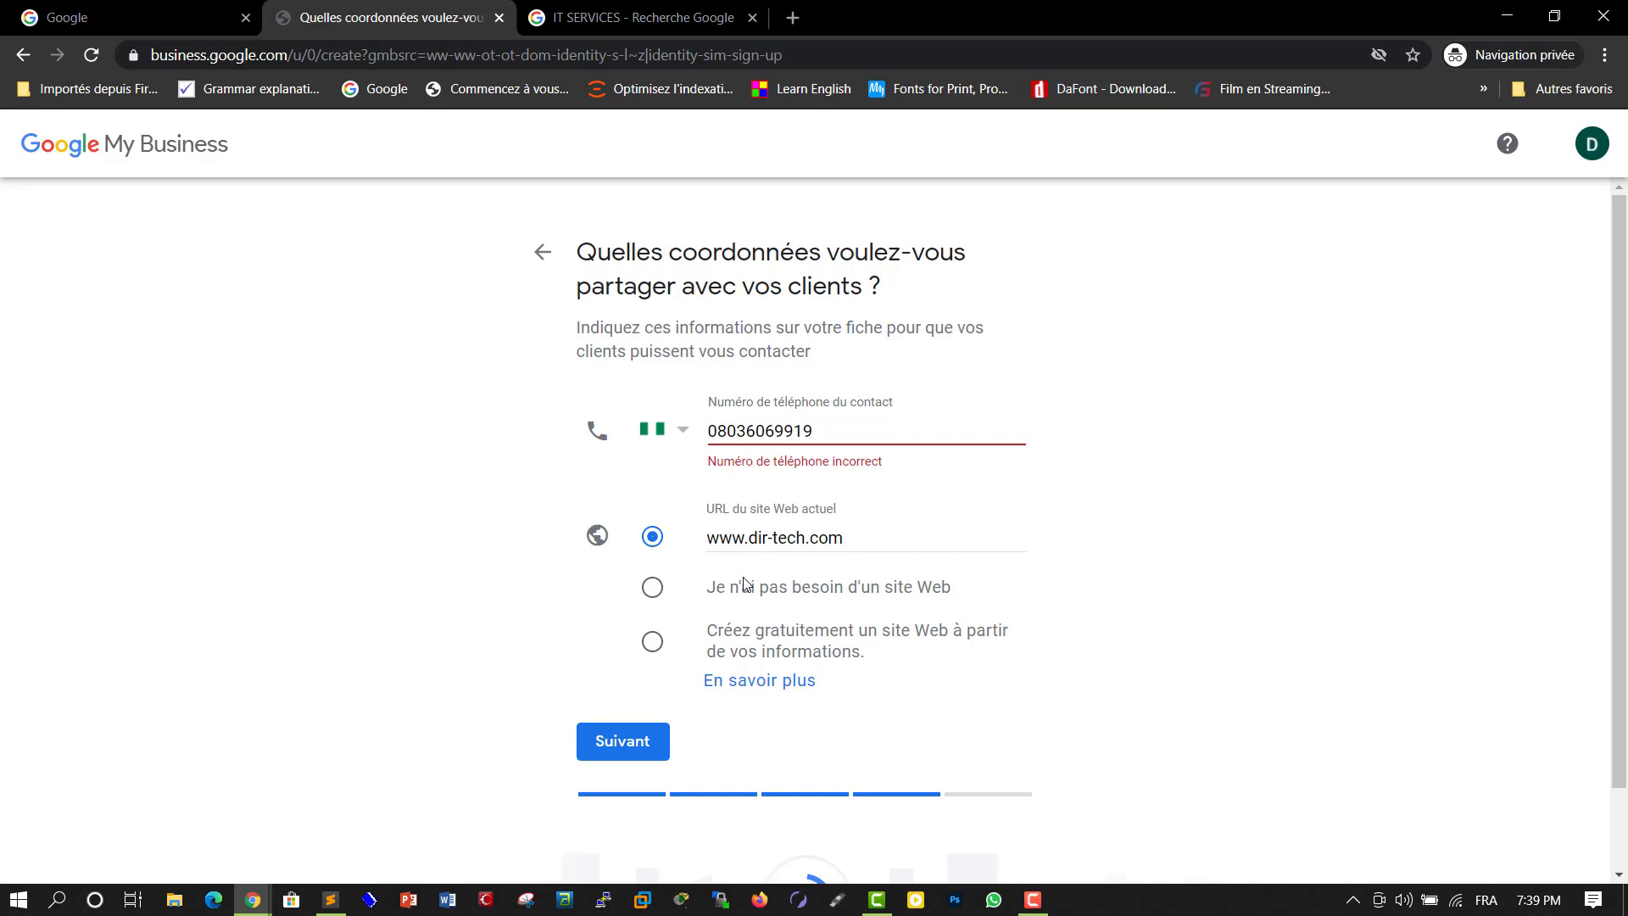
pyautogui.click(652, 589)
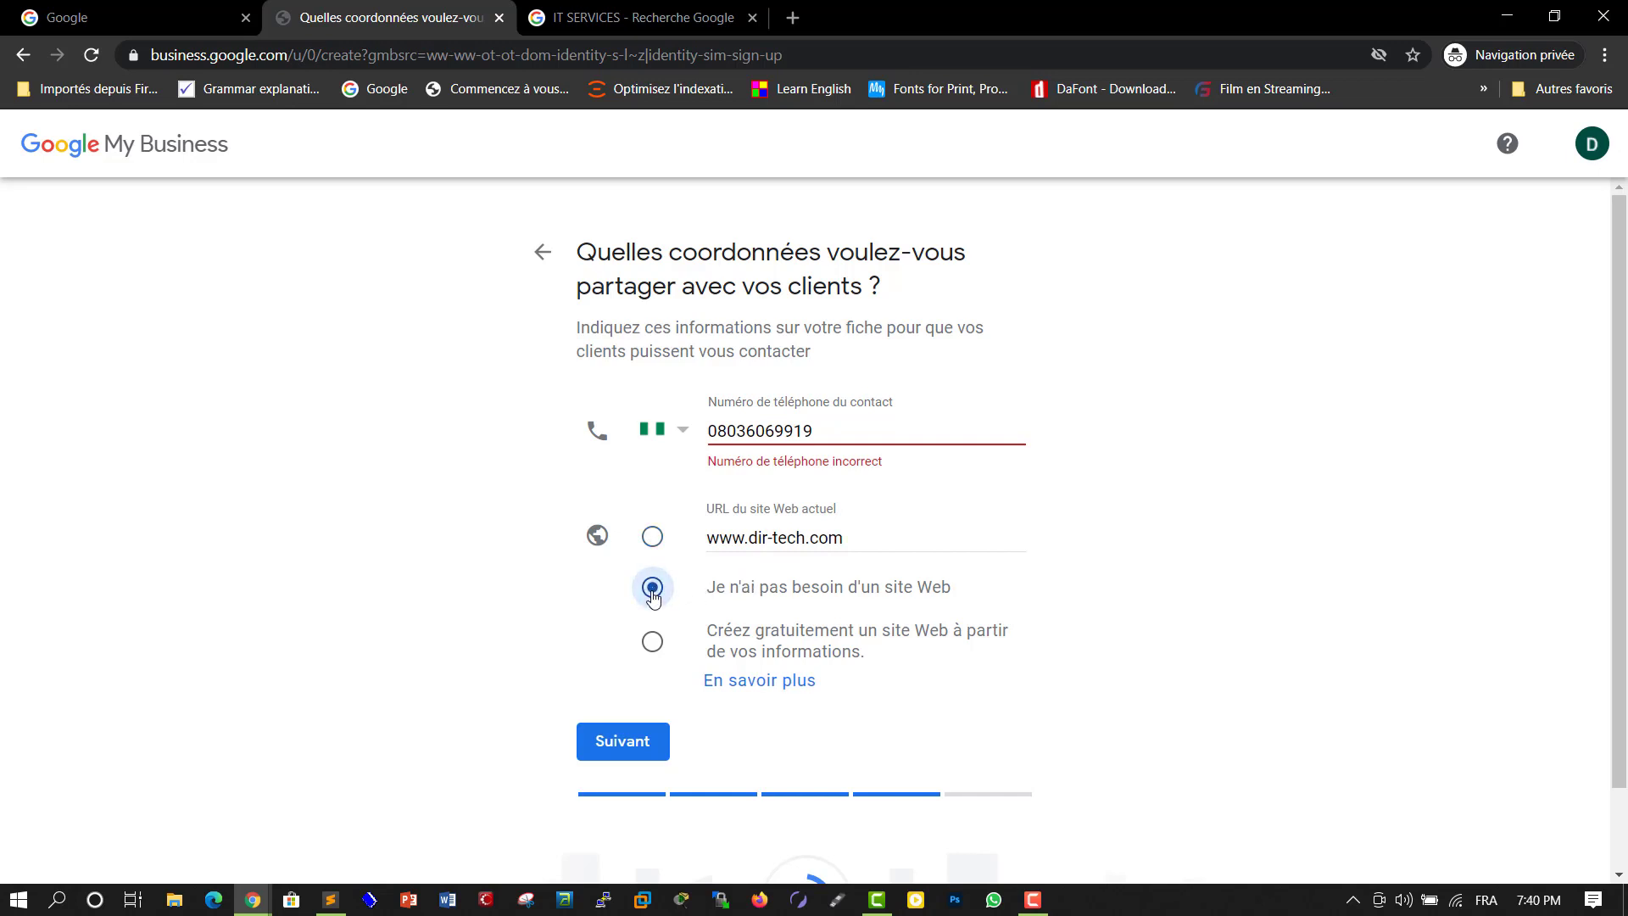
pyautogui.click(652, 539)
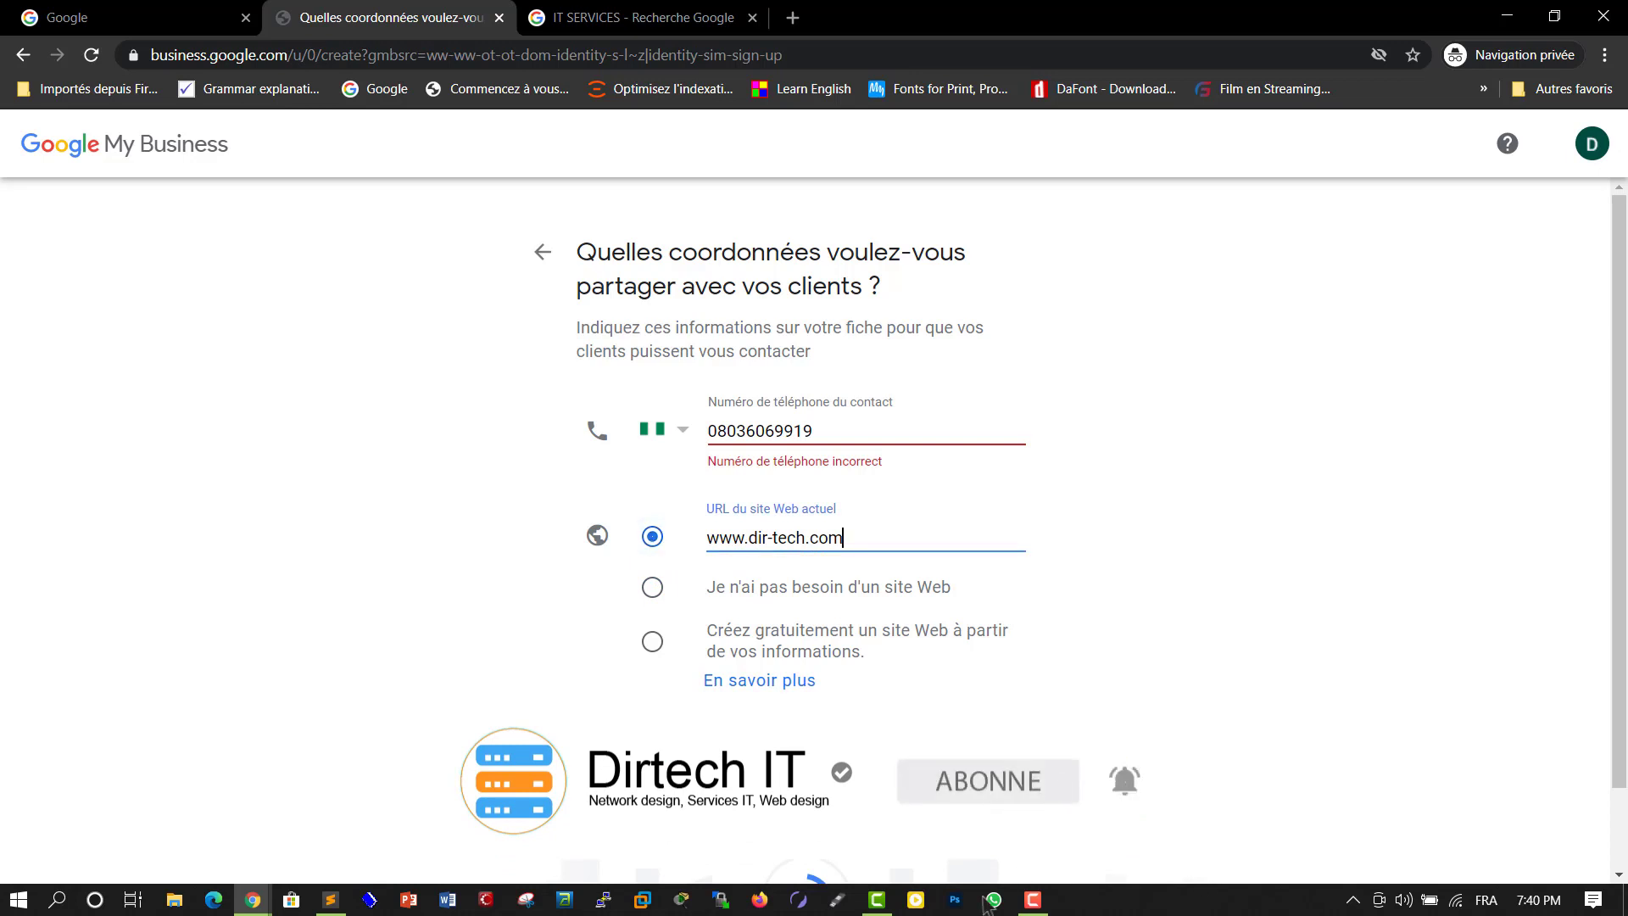
pyautogui.click(644, 747)
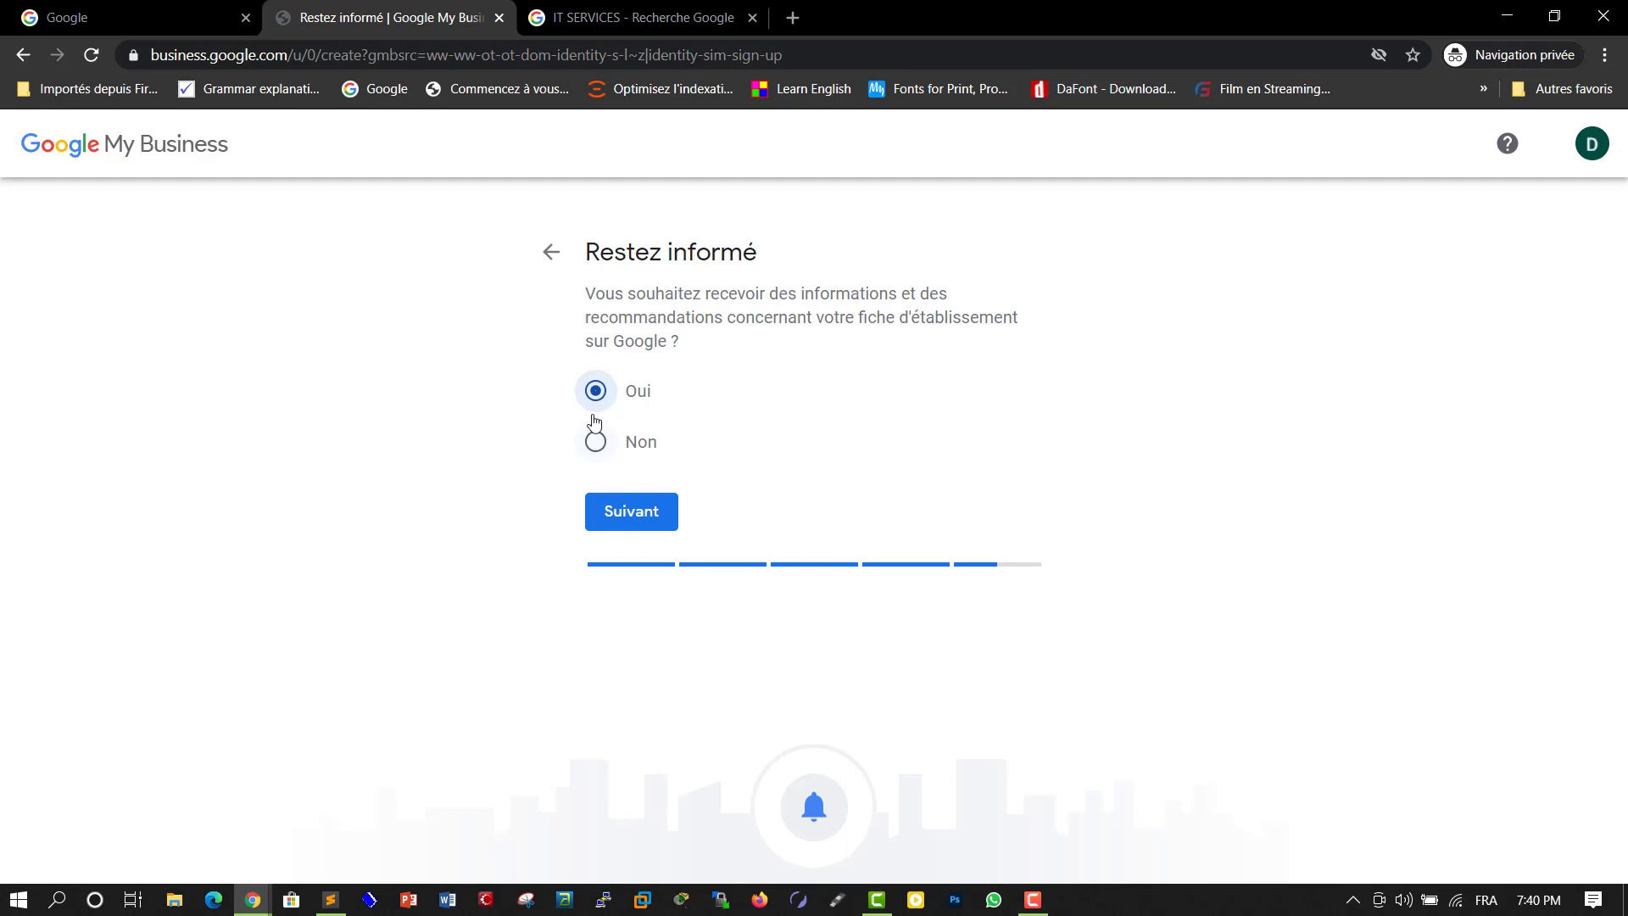
# Opt in to DIRTECH listing updates with Oui and finish creating the listing
pyautogui.click(631, 514)
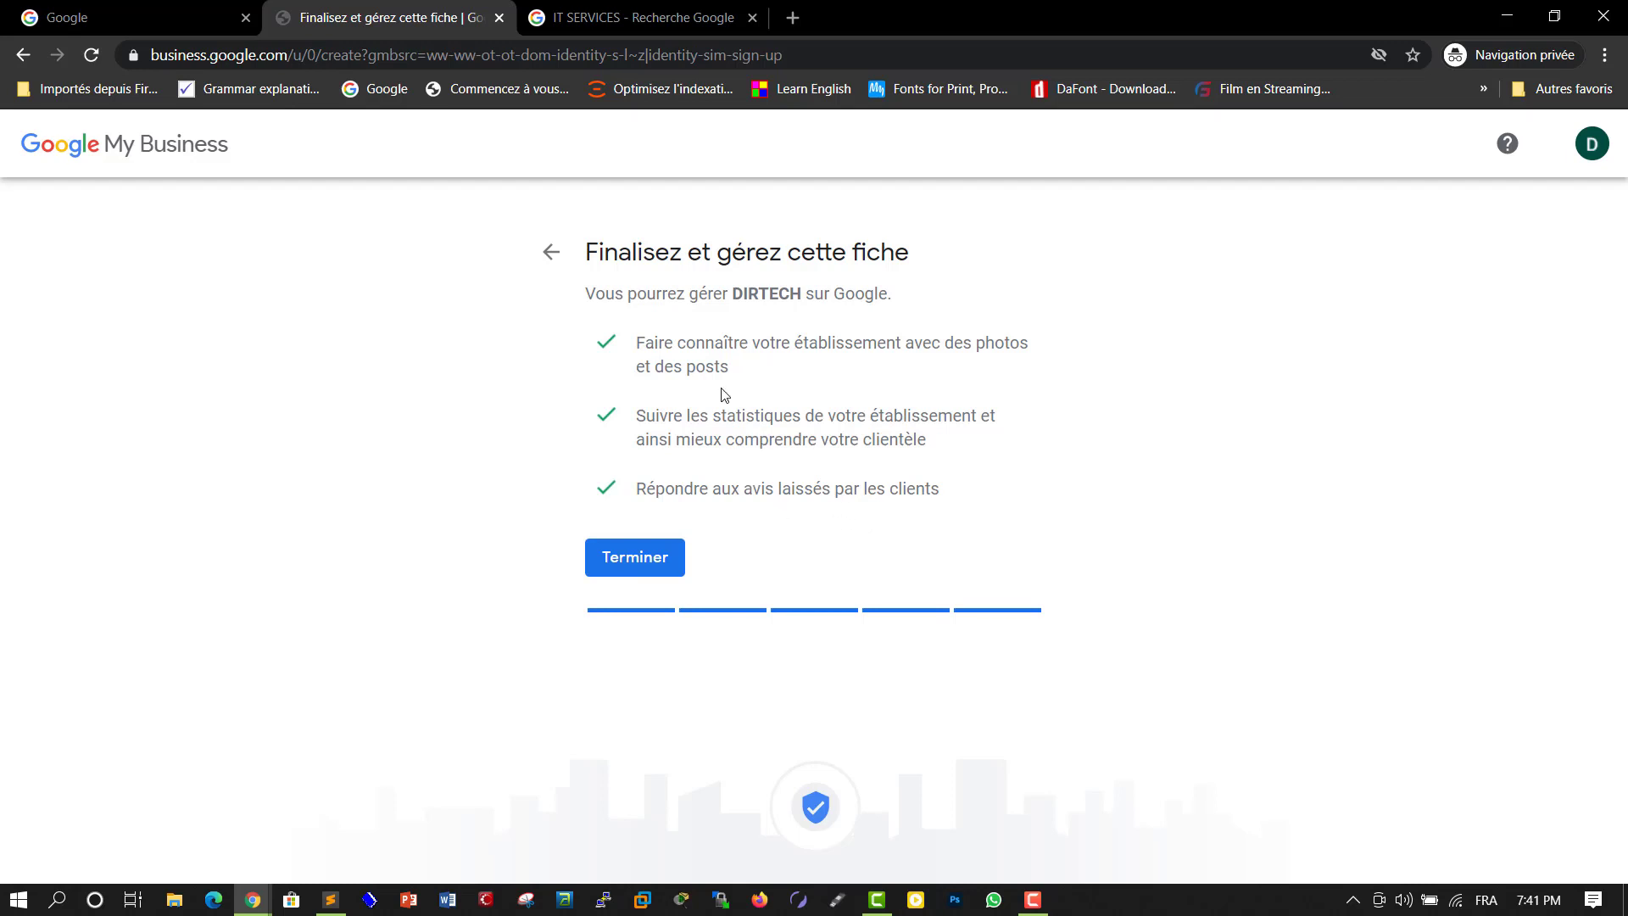
pyautogui.click(646, 561)
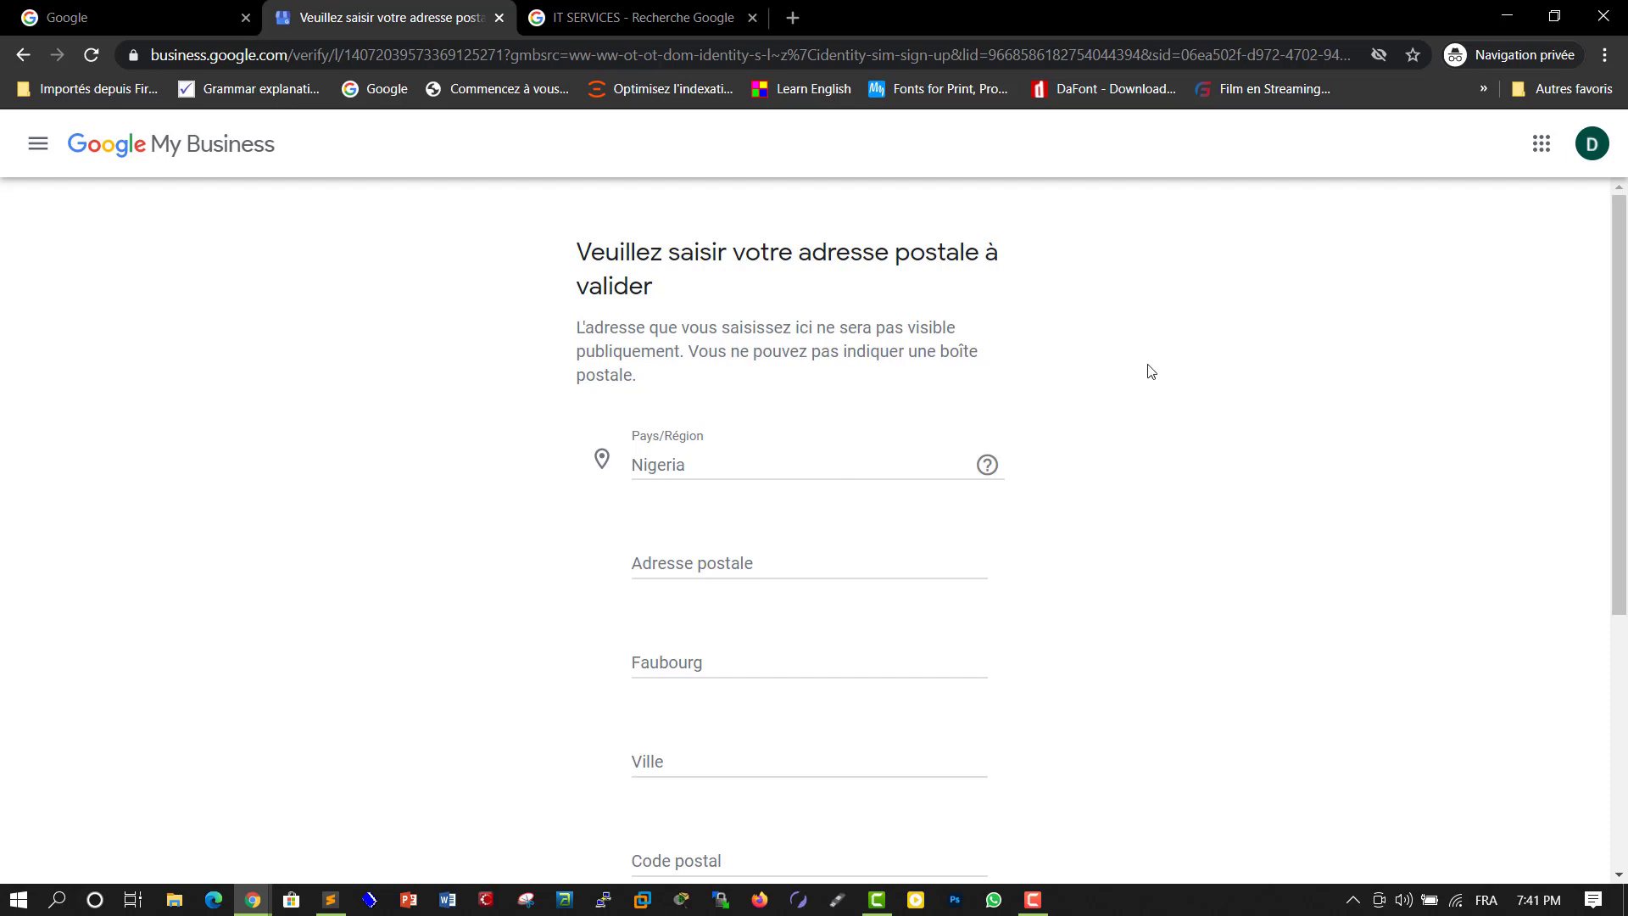
# Scroll down the address form and choose 'Valider plus tard' to defer verification
pyautogui.moveTo(1620, 212)
pyautogui.mouseDown()
pyautogui.moveTo(1622, 373)
pyautogui.moveTo(1624, 224)
pyautogui.mouseUp()
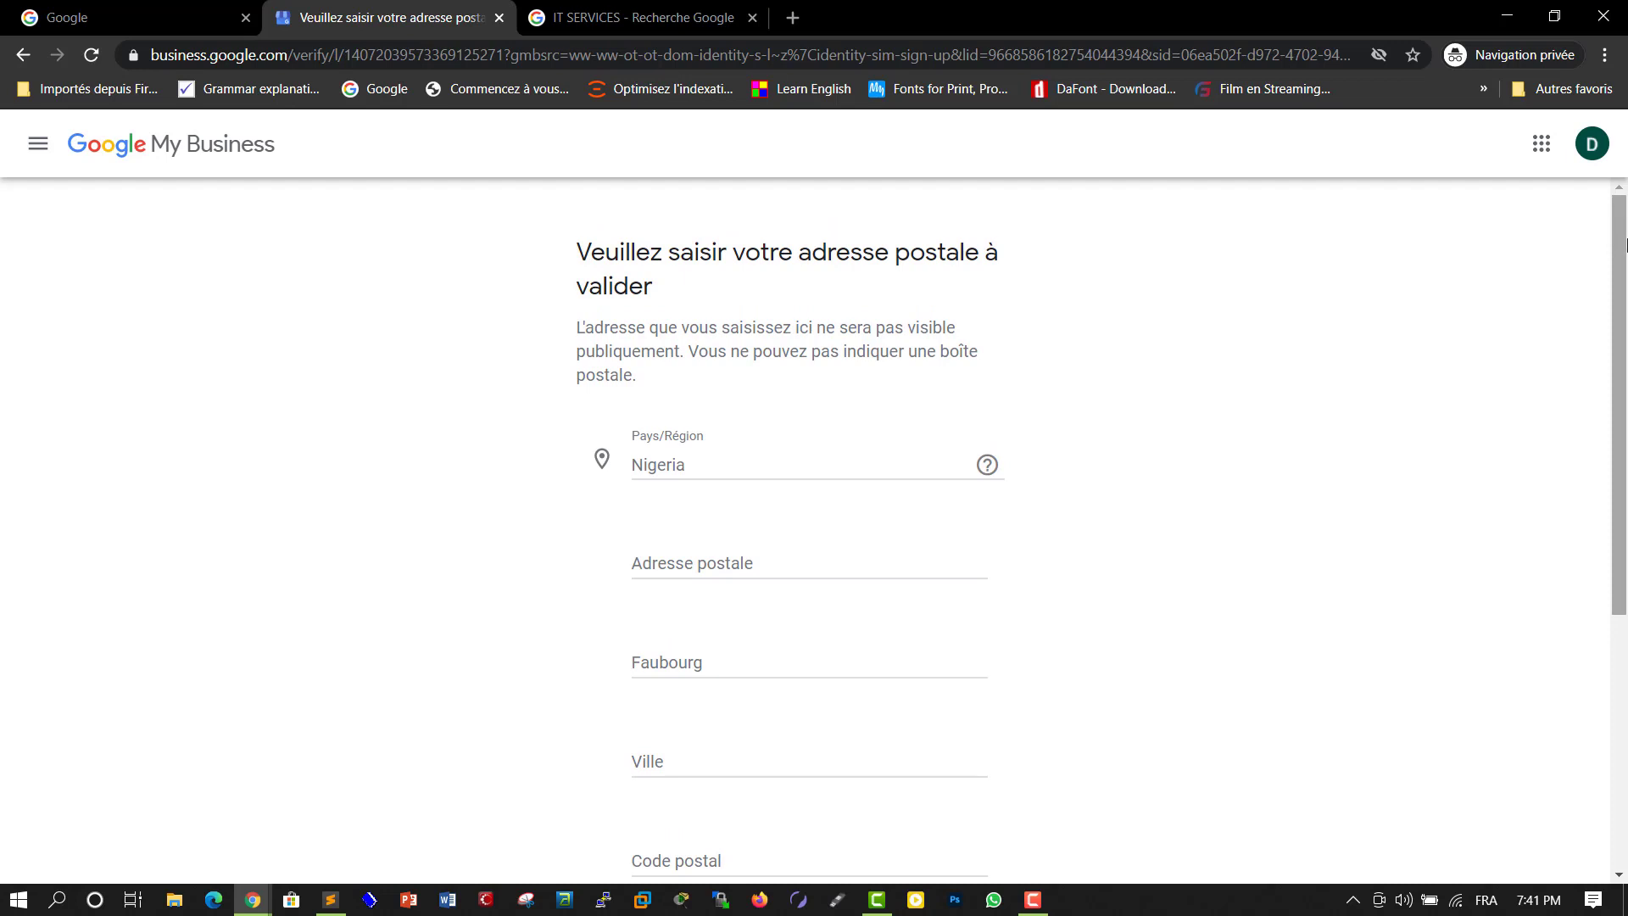
pyautogui.moveTo(1626, 235); pyautogui.dragTo(1626, 482)
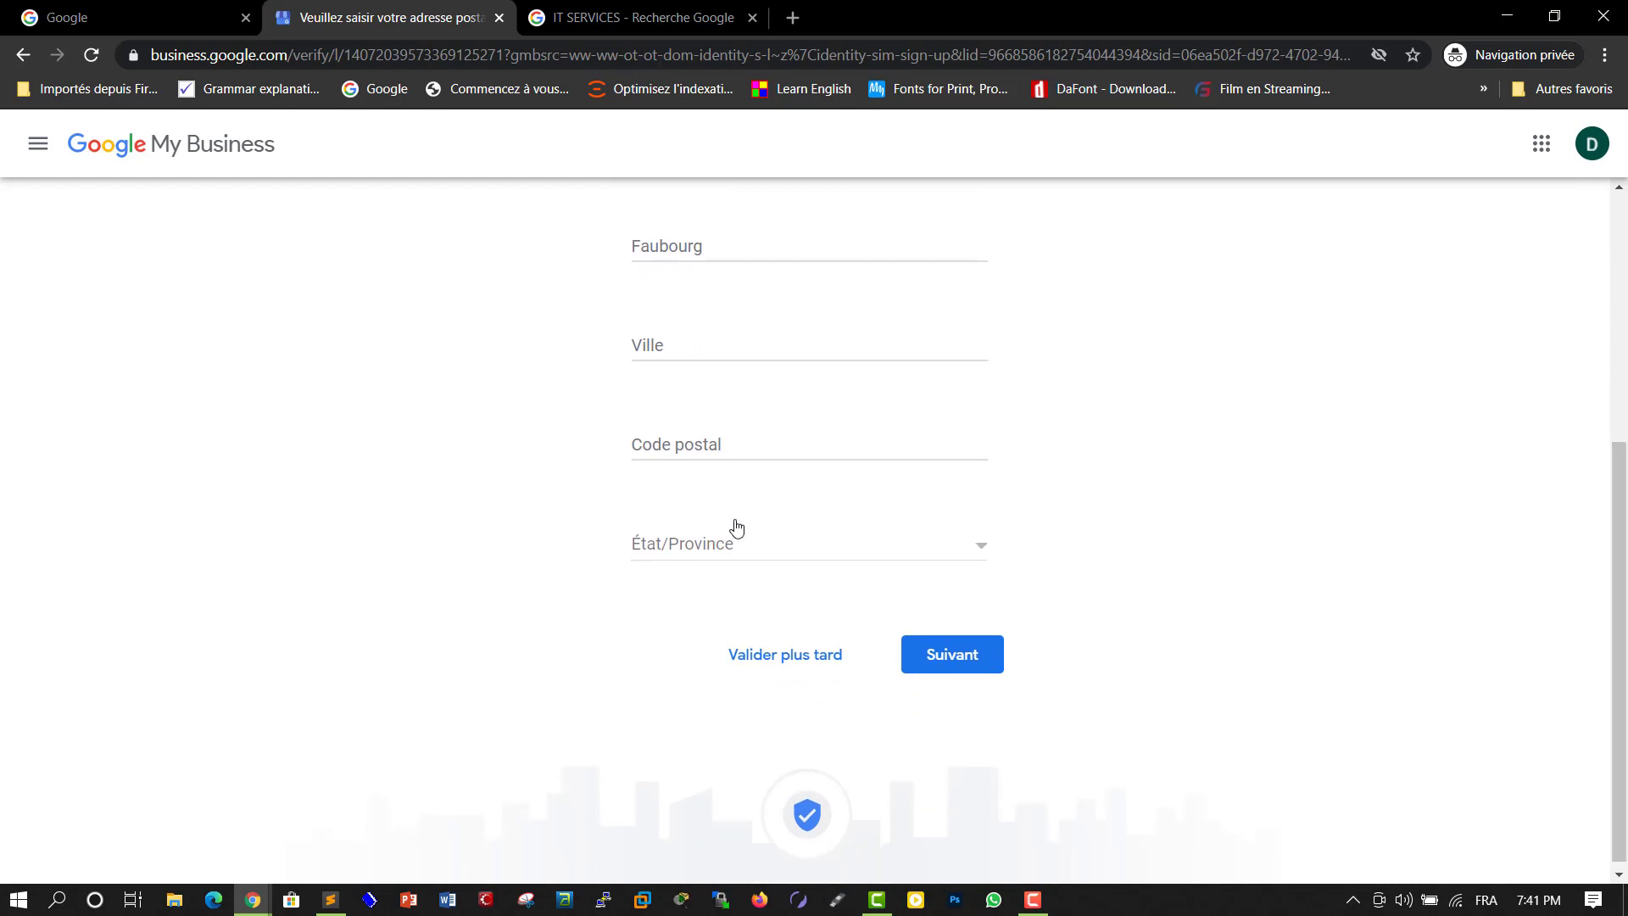
pyautogui.click(786, 663)
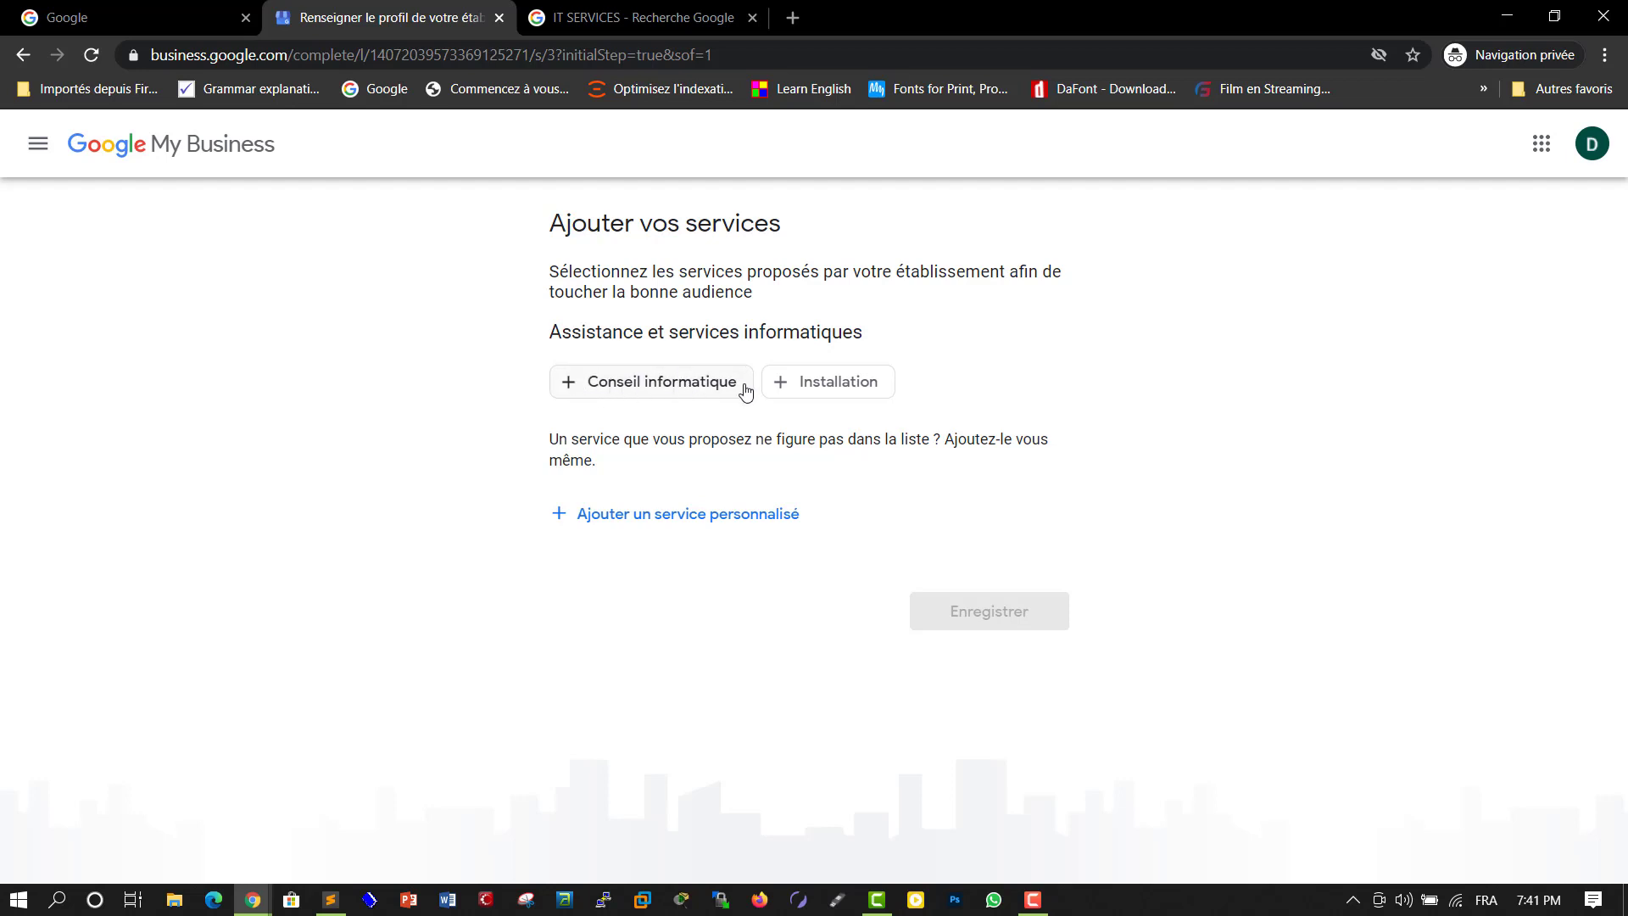
# Add a custom service named 'Maintenance' and save the services list
pyautogui.click(681, 513)
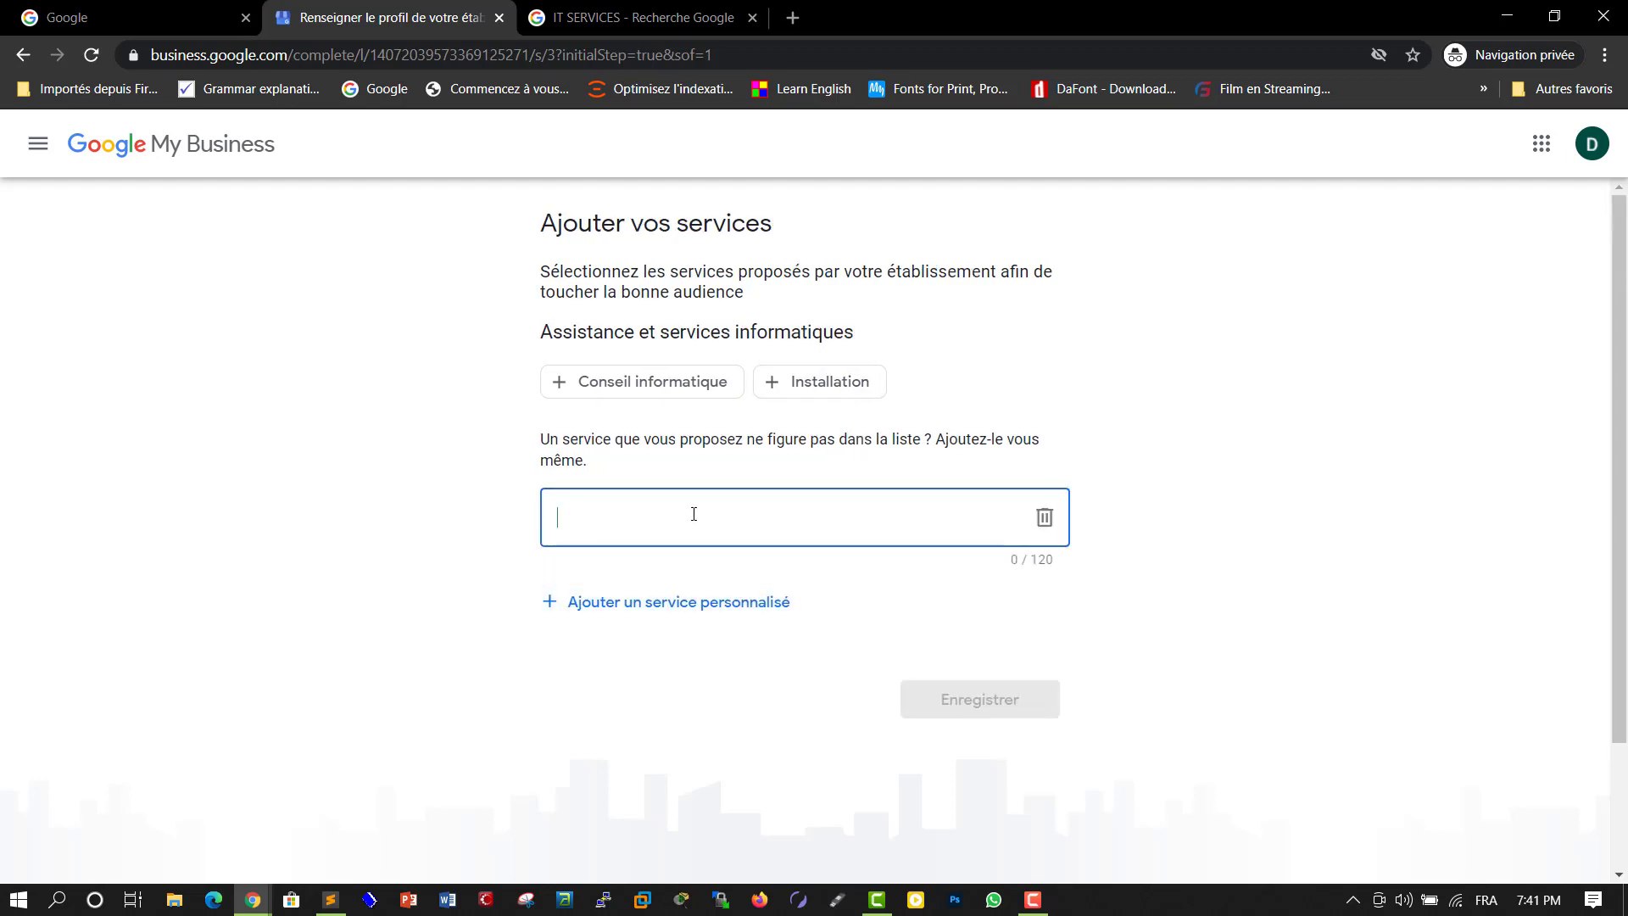
pyautogui.write('Mainte')
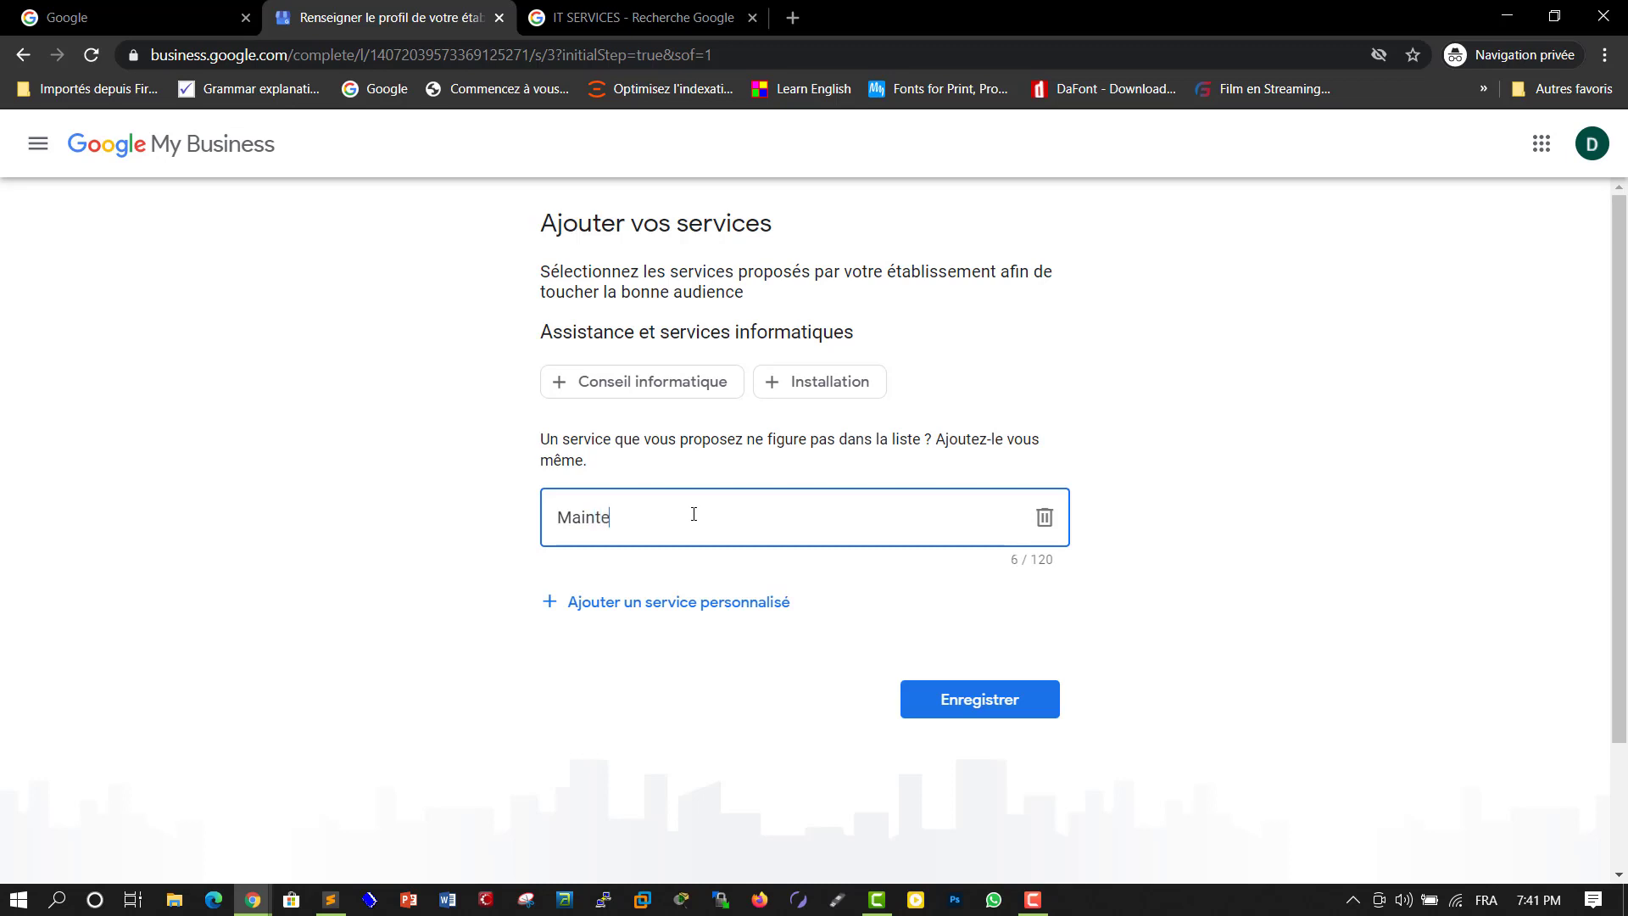
pyautogui.write('nance')
pyautogui.click(948, 695)
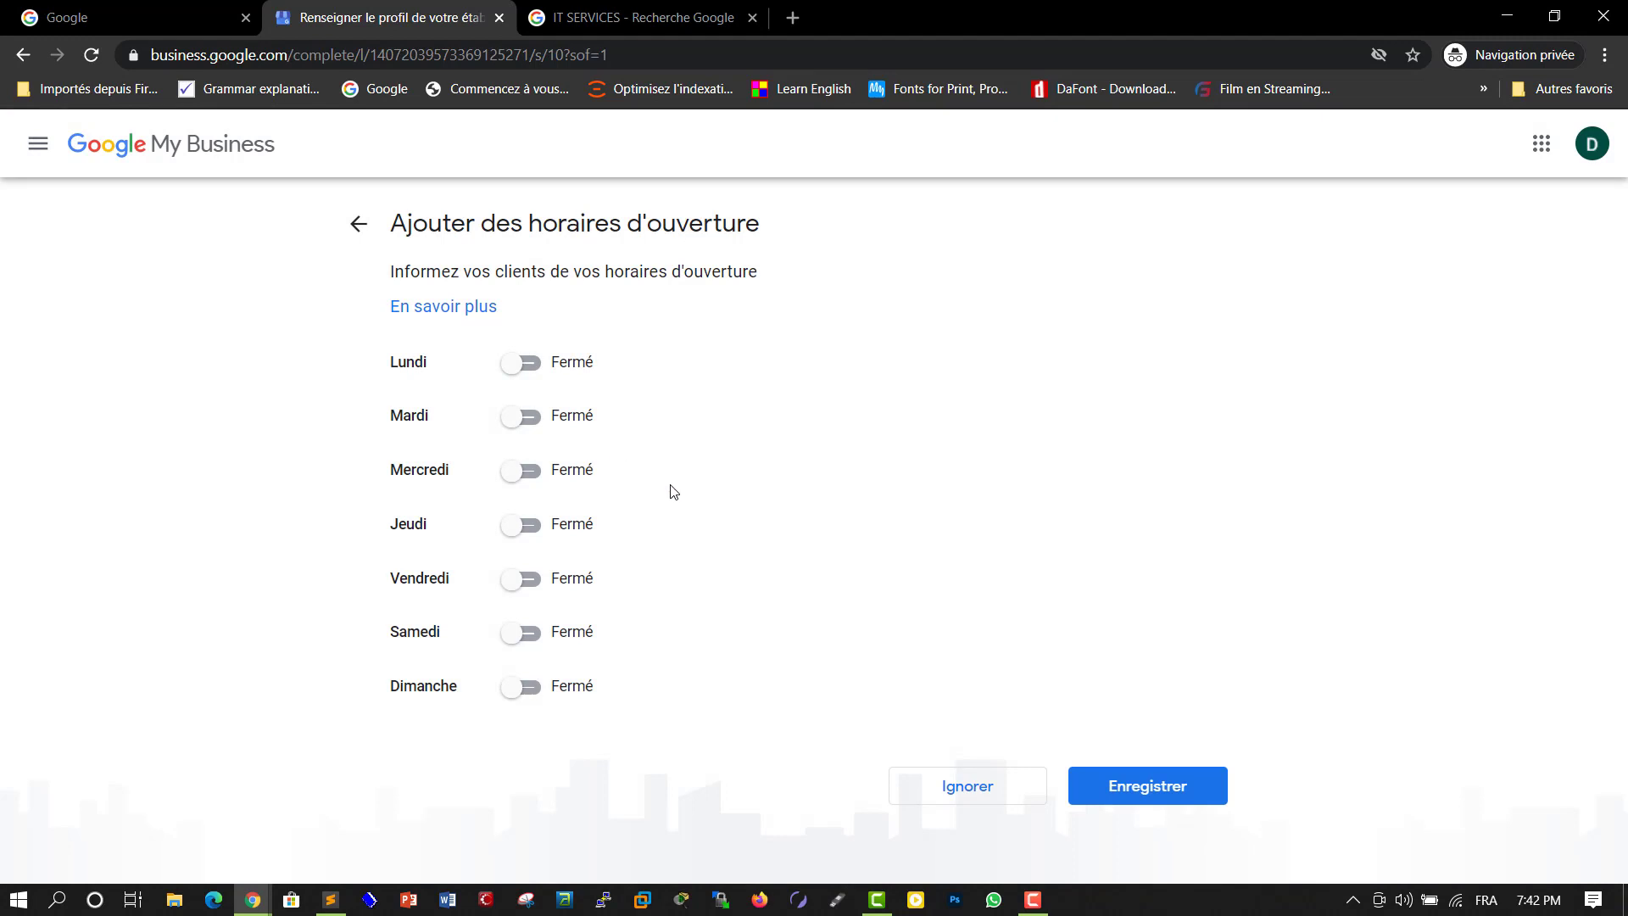
# Set Lundi–Vendredi to Ouvert, 08:00–17:00 with Jeudi until 17:30, and save
pyautogui.click(524, 365)
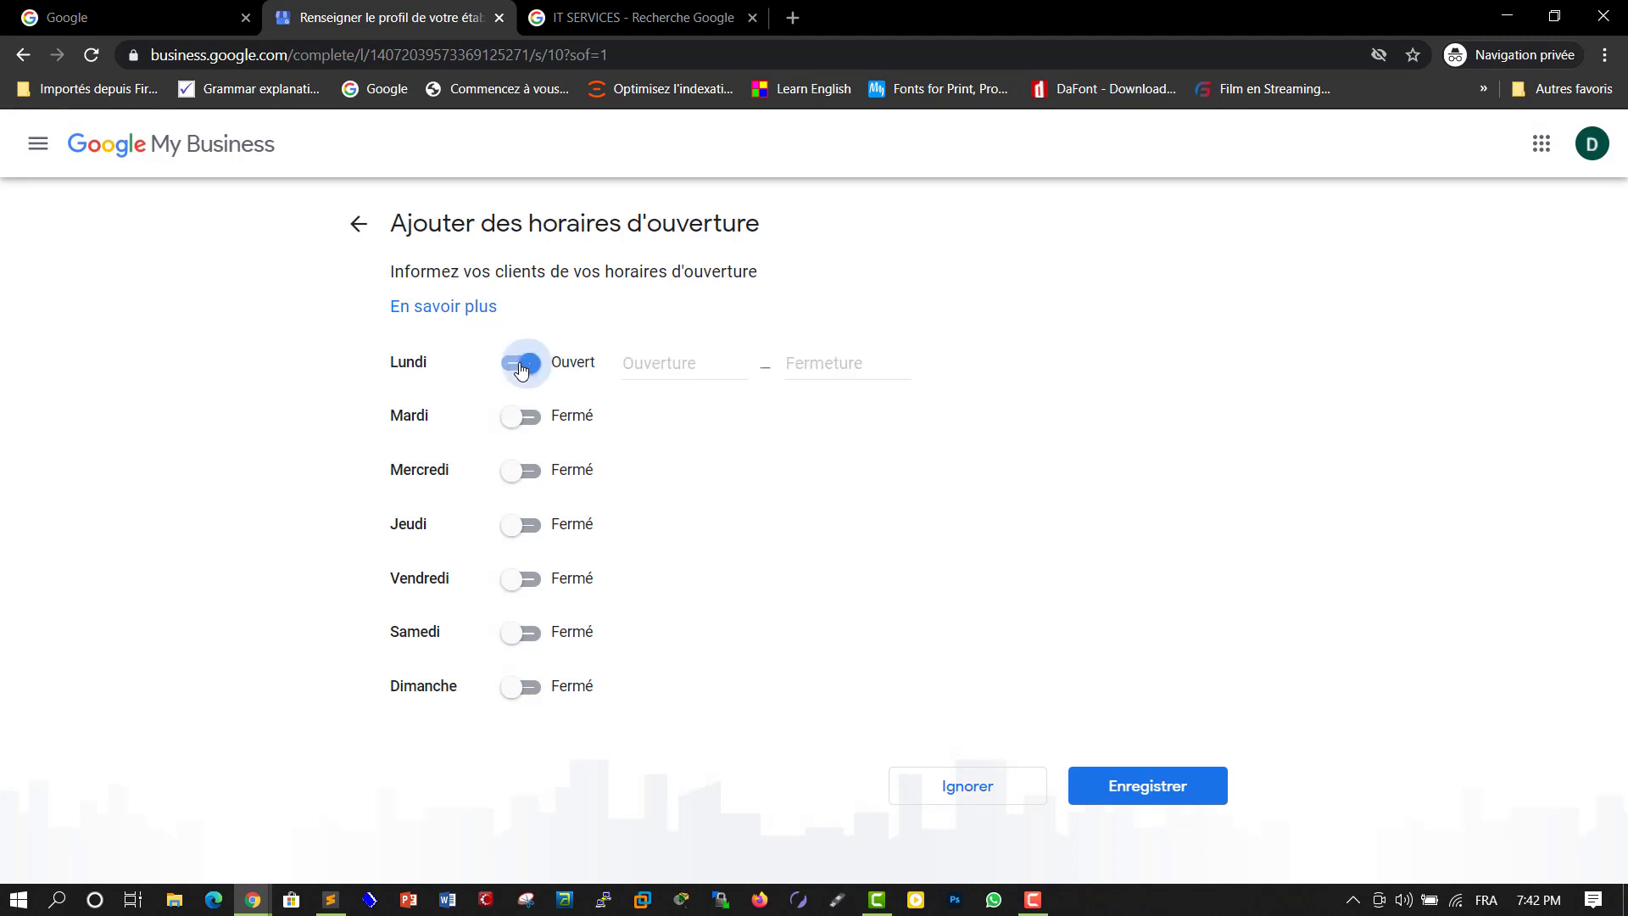
pyautogui.click(525, 418)
pyautogui.click(523, 471)
pyautogui.click(524, 524)
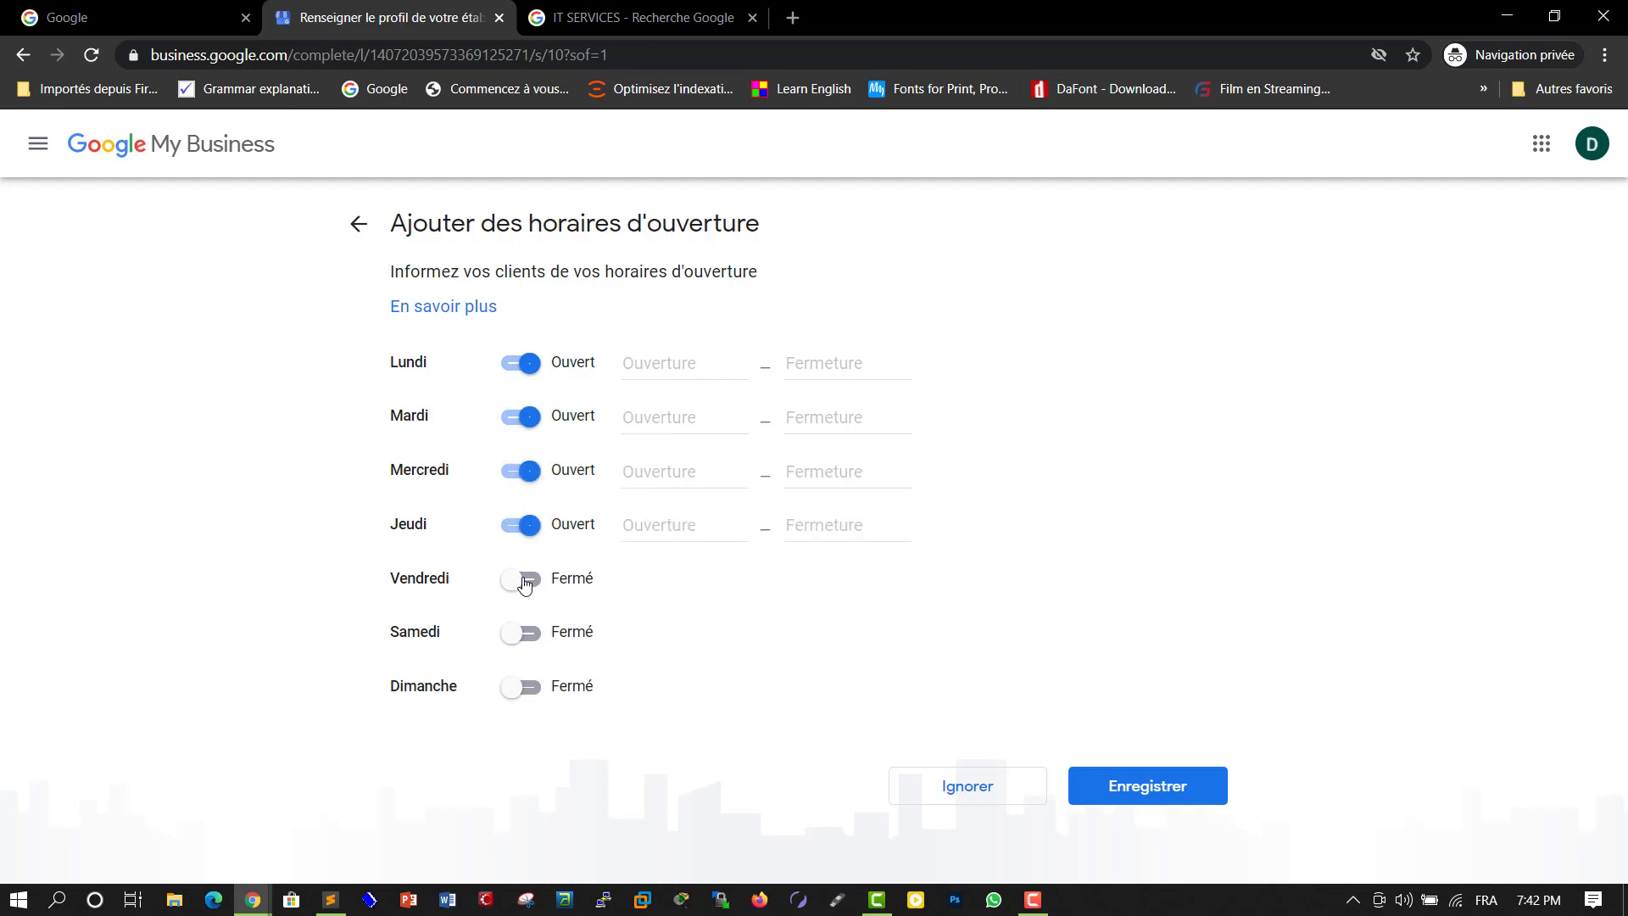
pyautogui.click(525, 580)
pyautogui.click(661, 363)
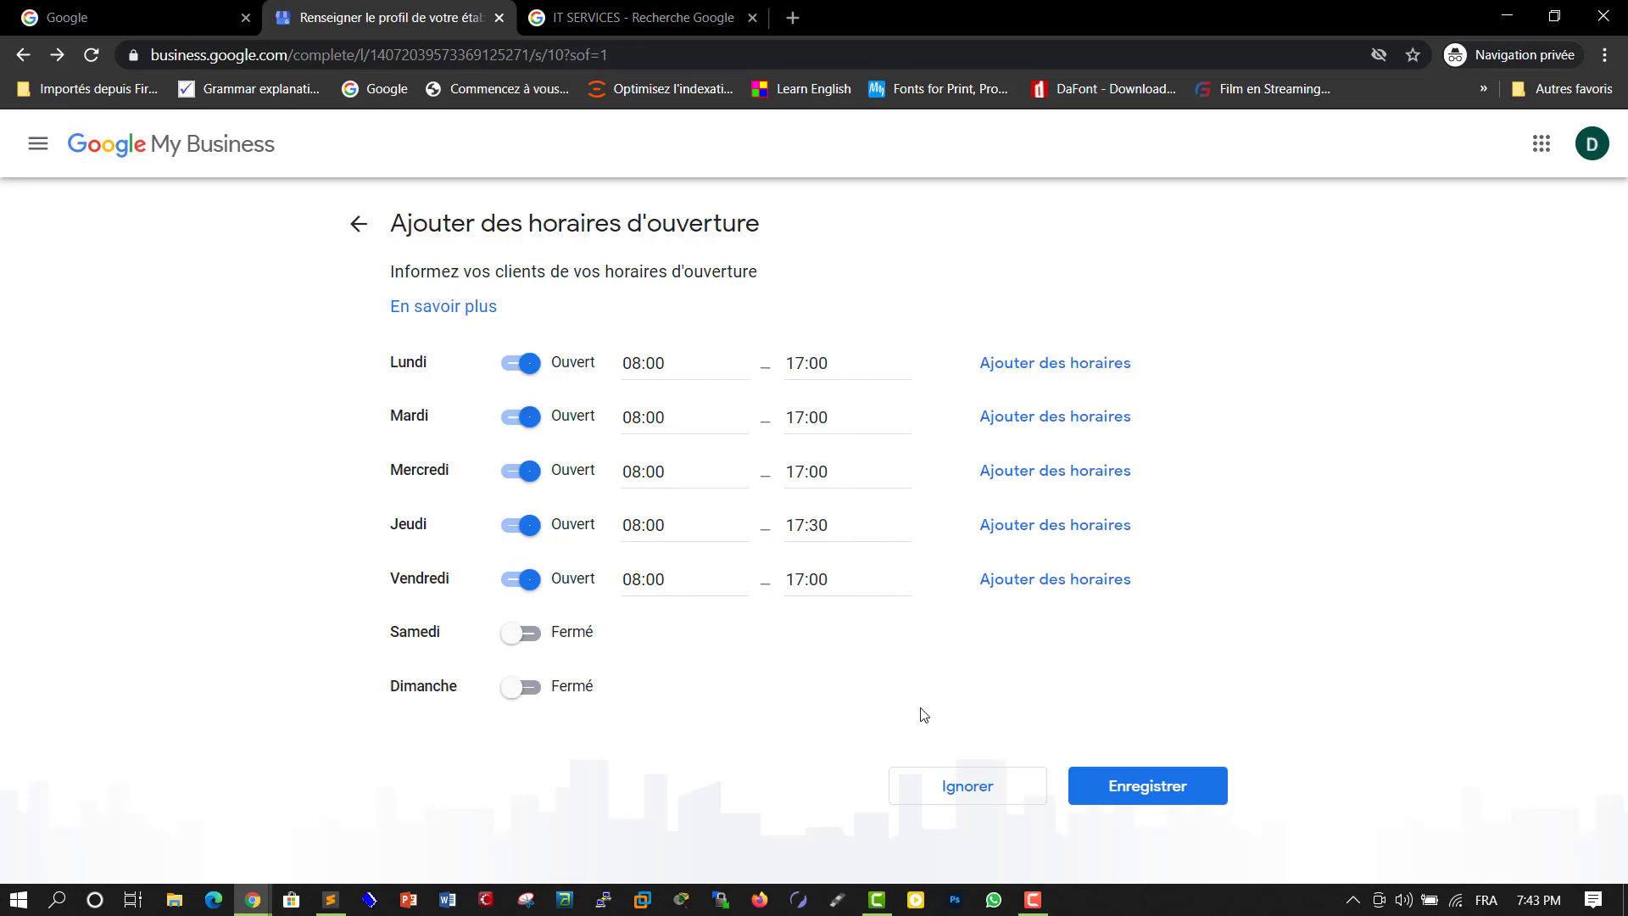
pyautogui.click(1077, 774)
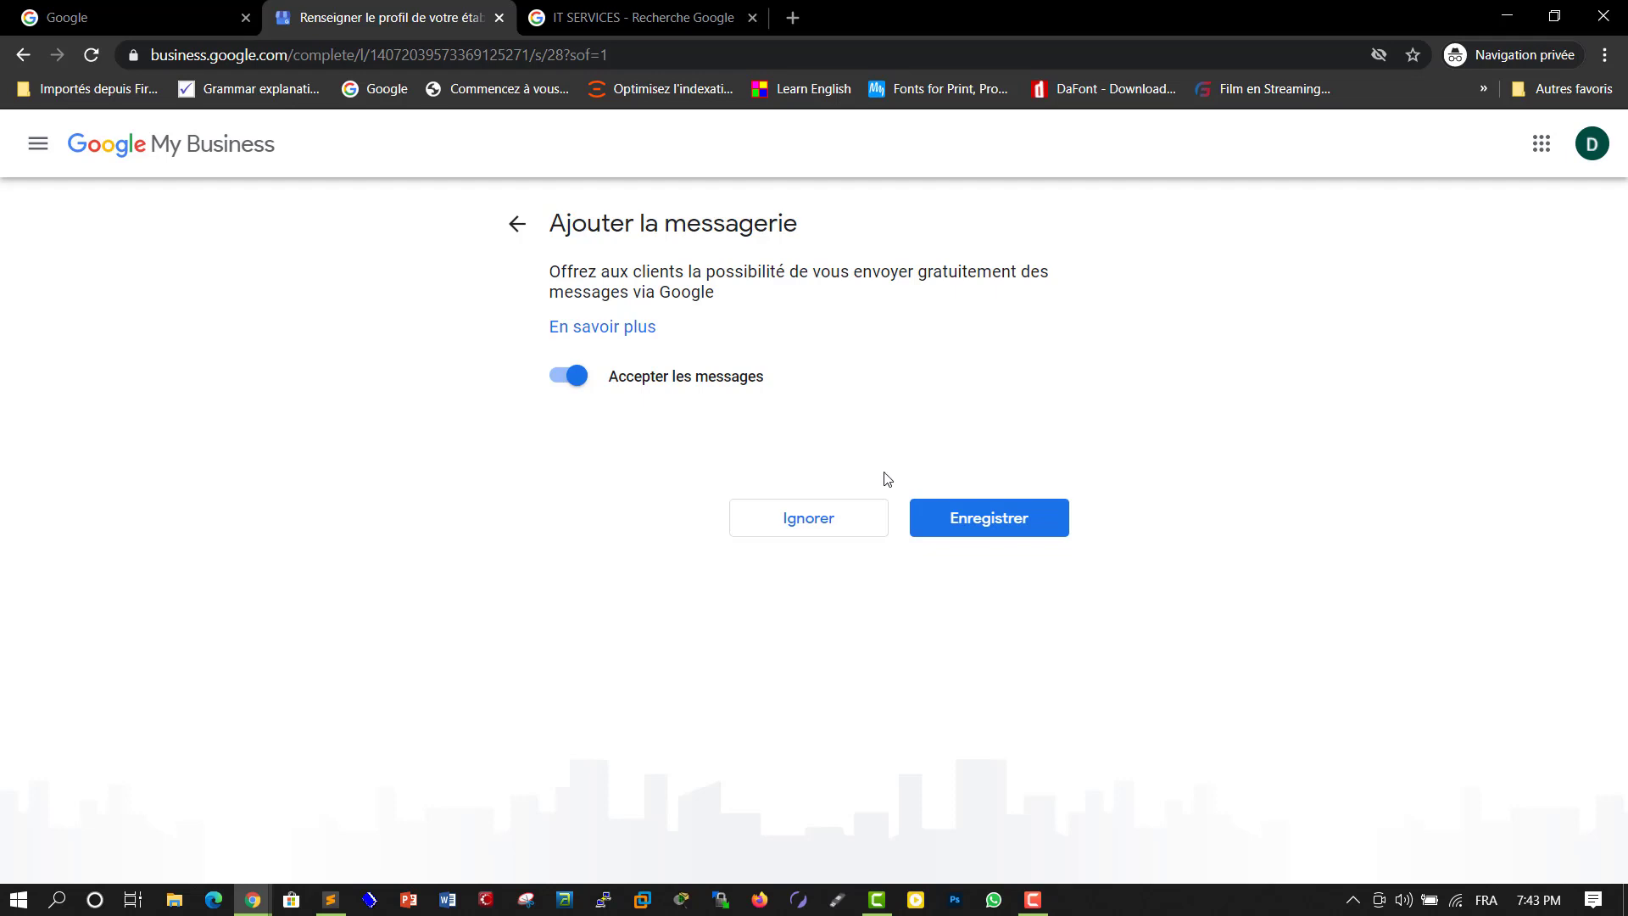
# Skip messaging, then enter and save the description 'Conseils, Formations et Maintance'
pyautogui.click(803, 526)
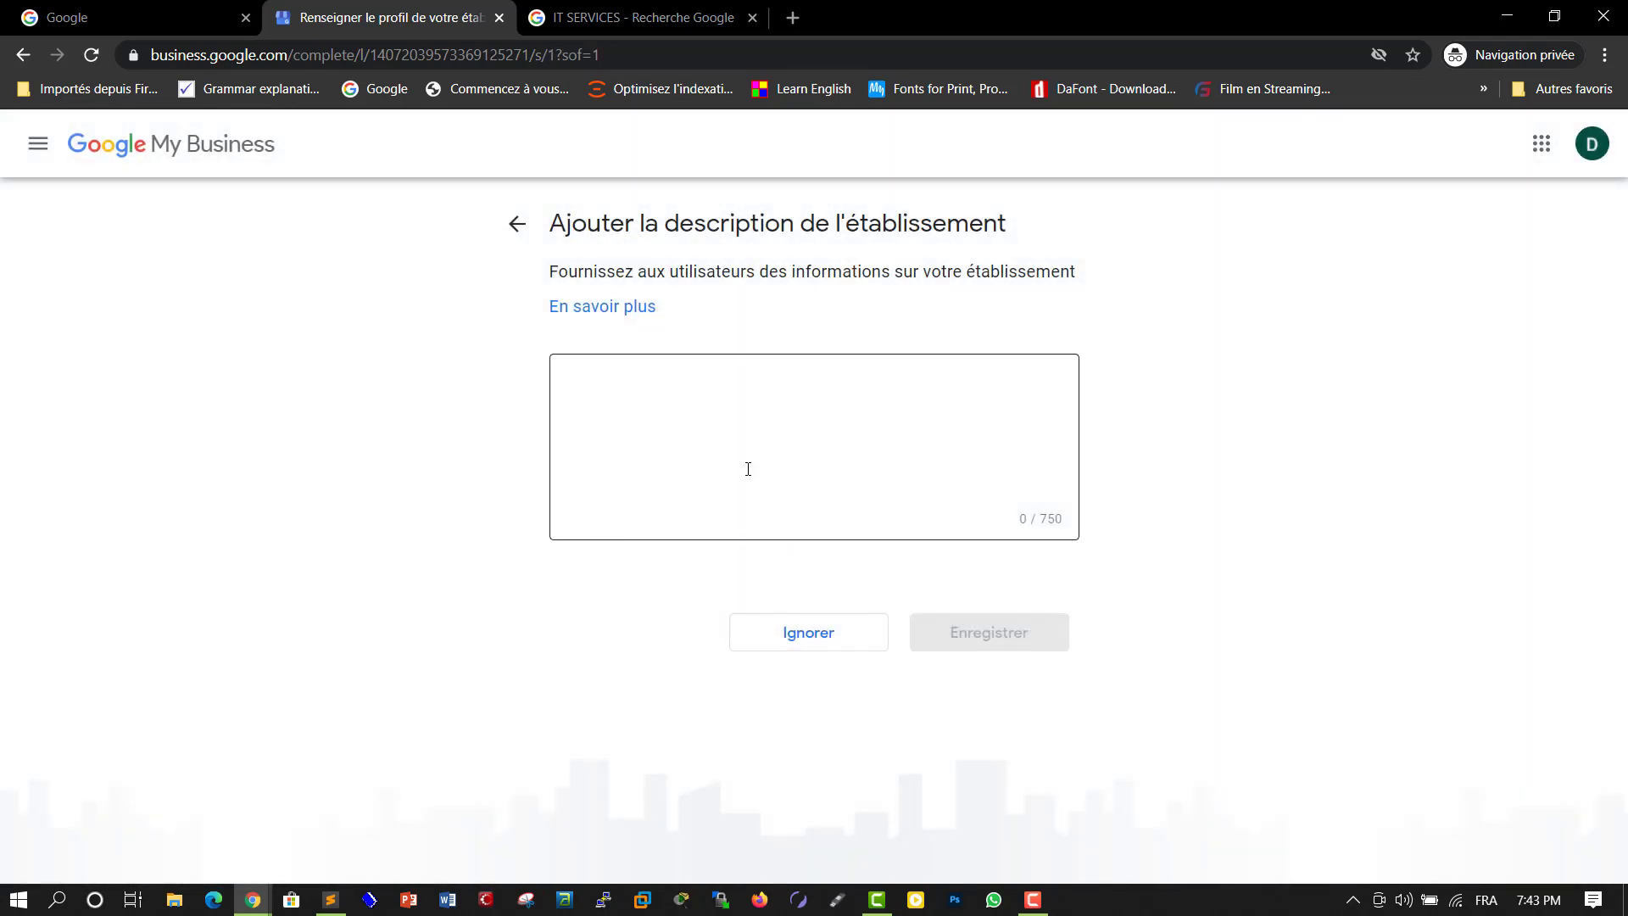
pyautogui.click(817, 414)
pyautogui.write('C')
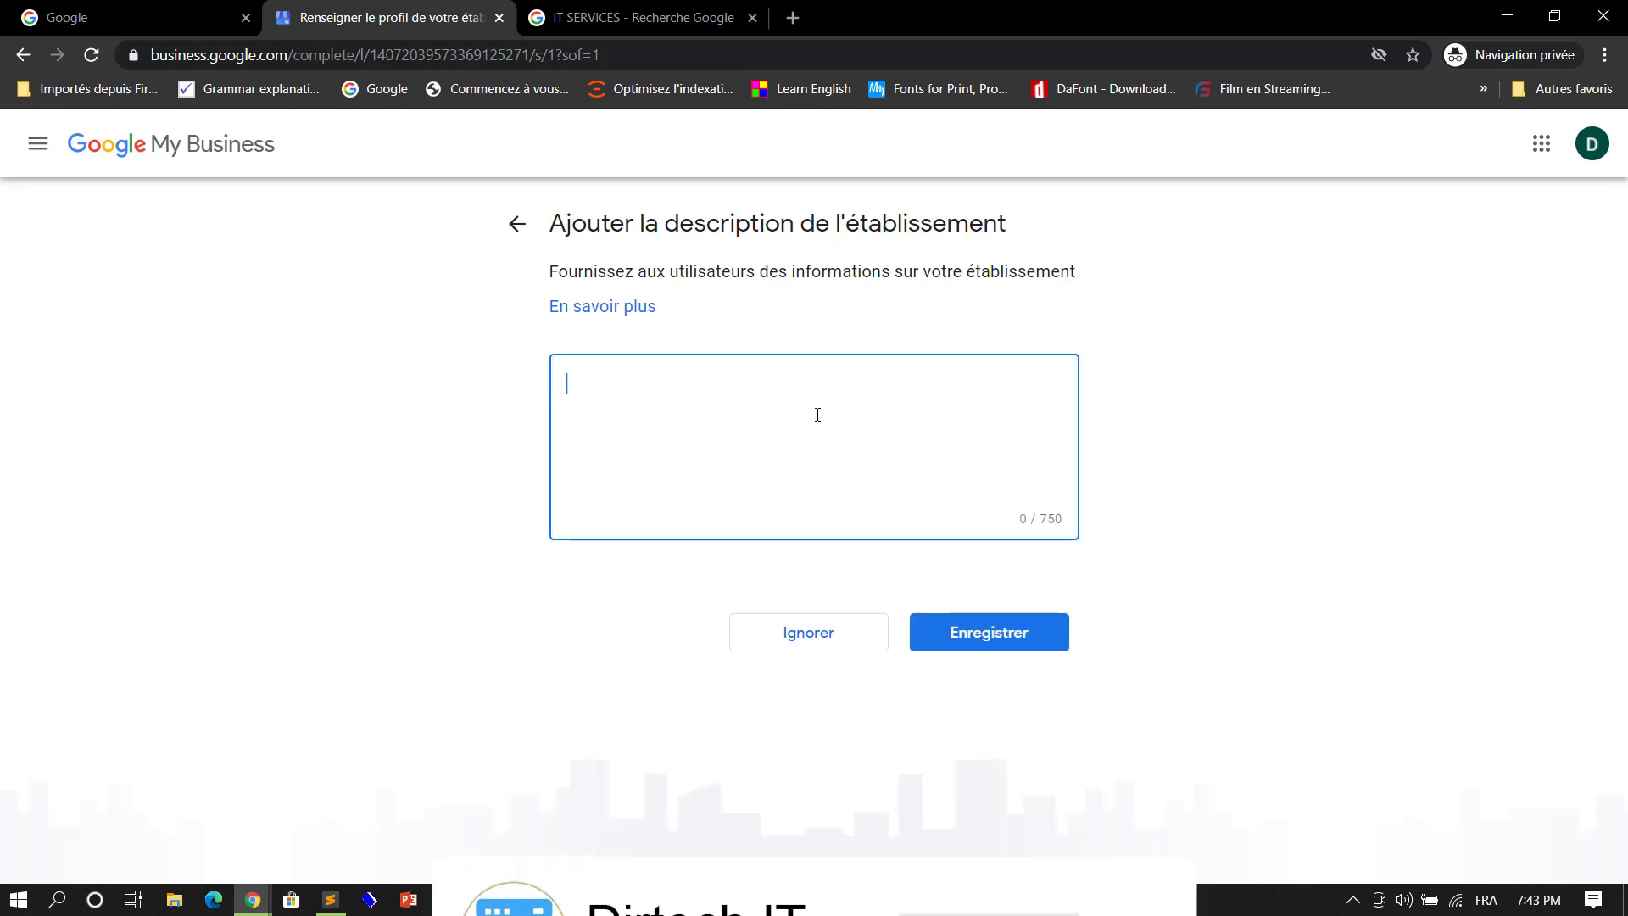
pyautogui.press('BackSpace')
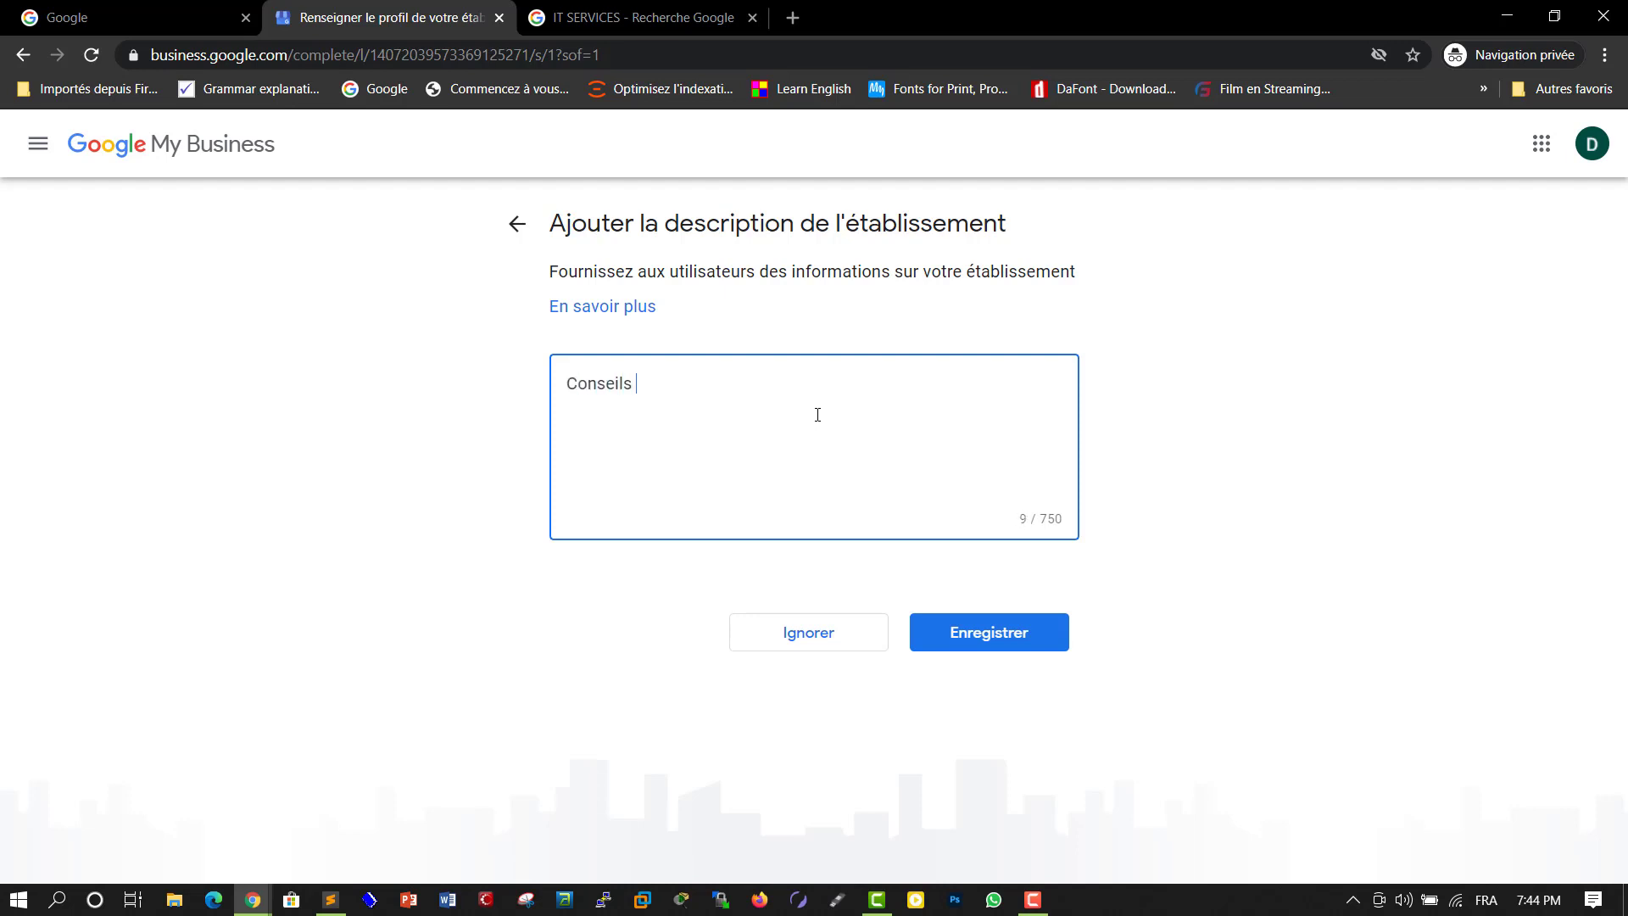
pyautogui.write('Conseilsn')
pyautogui.press('BackSpace')
pyautogui.press('BackSpace')
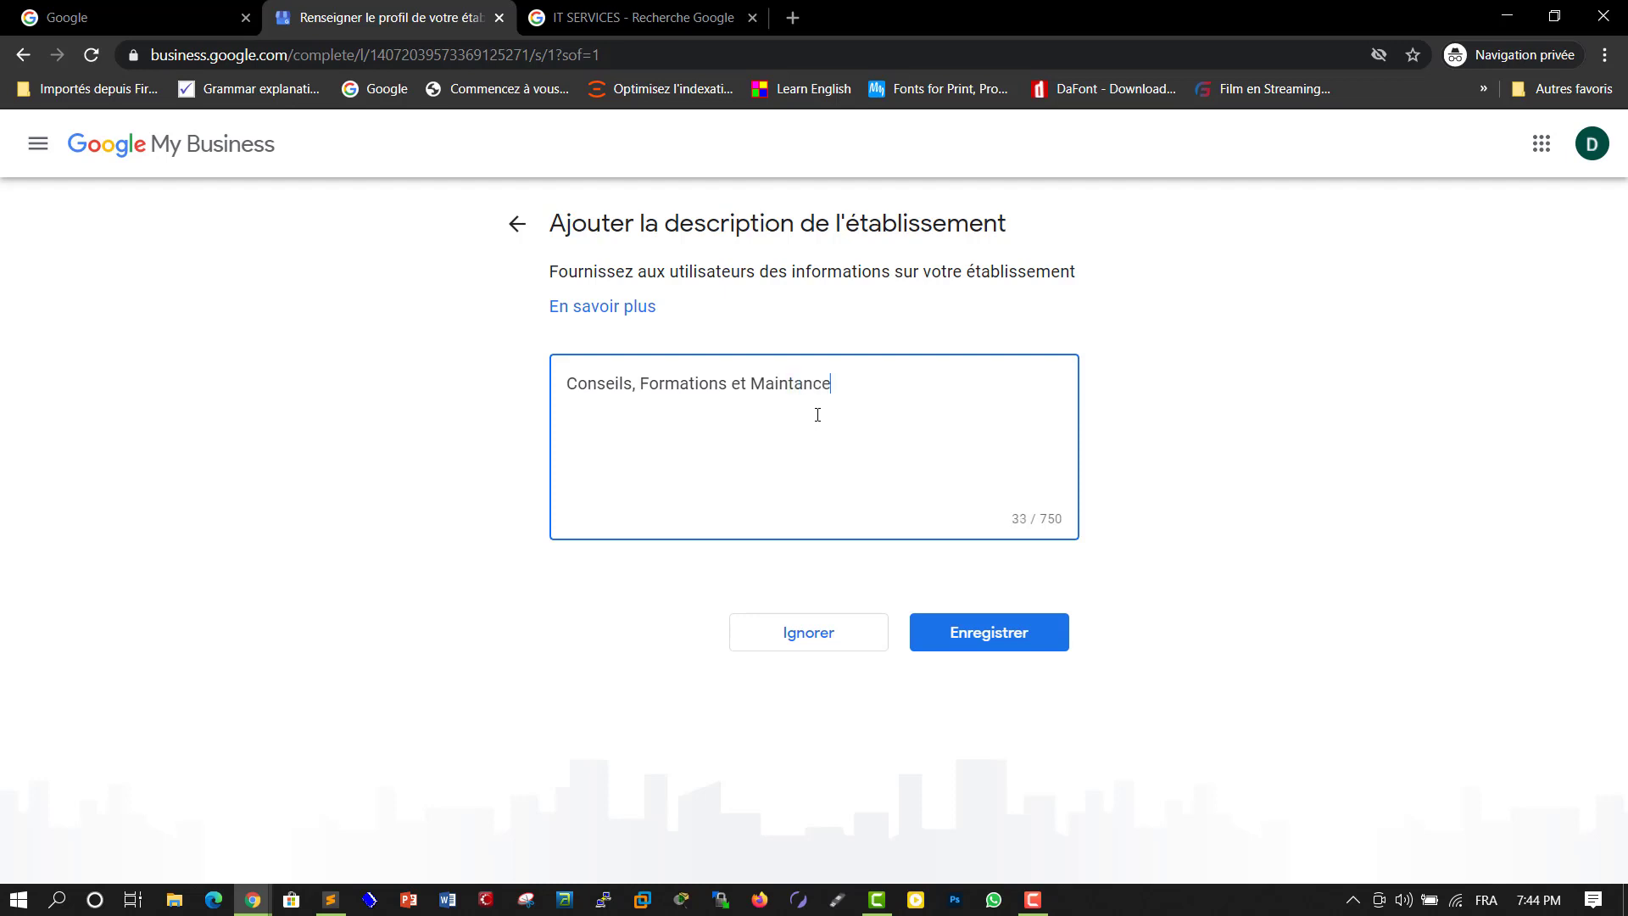
pyautogui.click(960, 637)
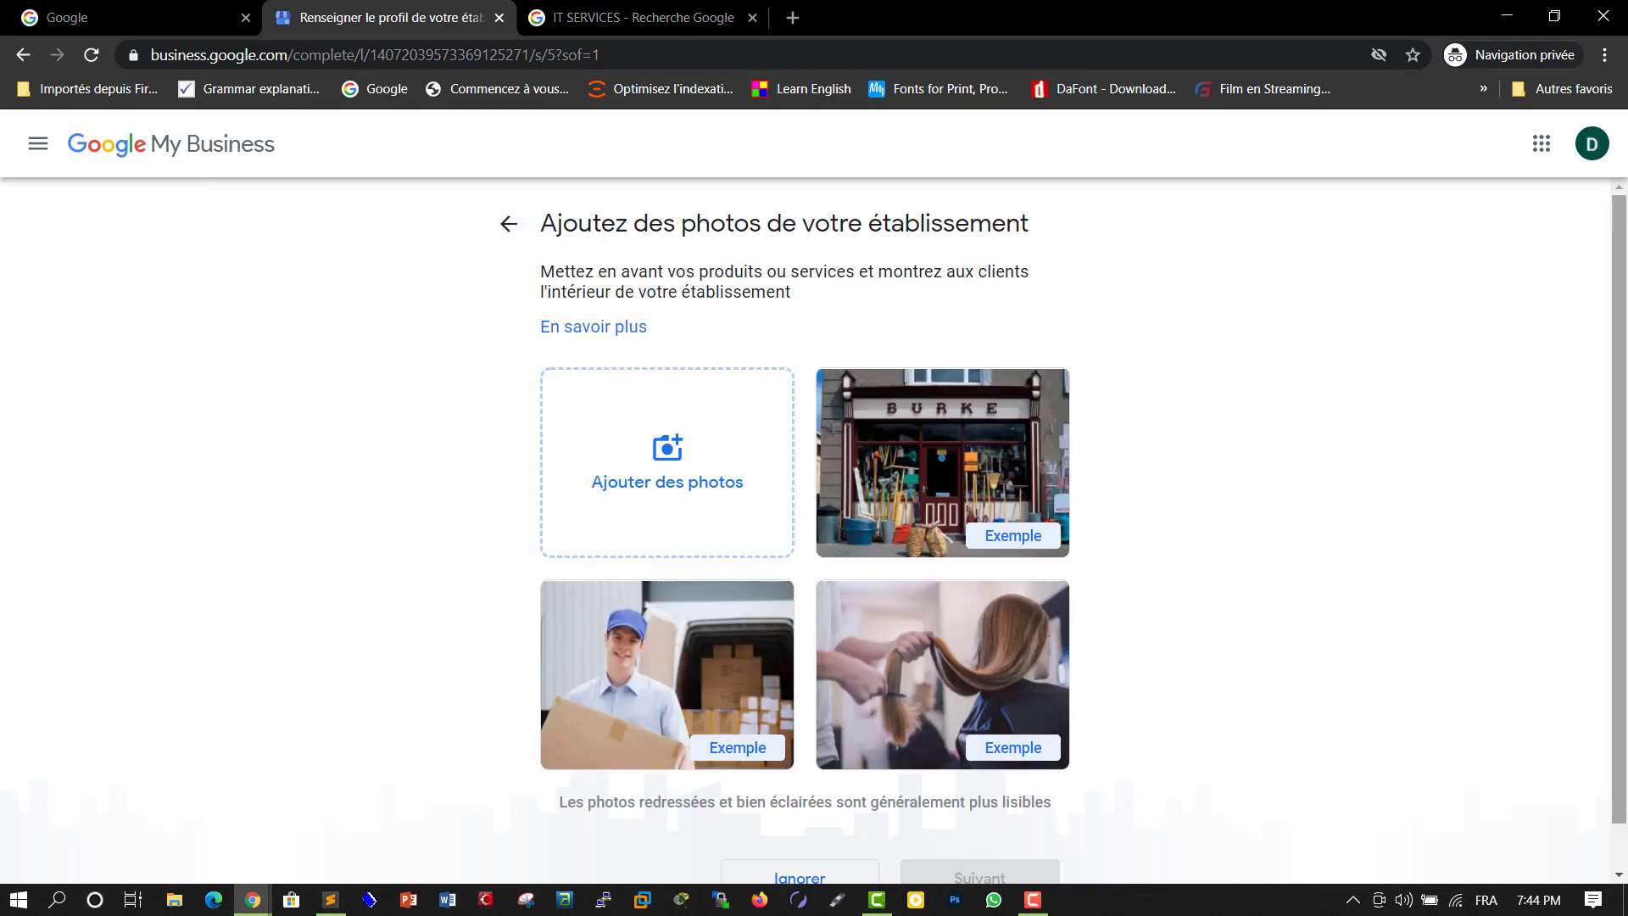
# Skip adding photos and the Google Ads promotion, then continue to the dashboard
pyautogui.scroll(-1, 1568, 280)
pyautogui.scroll(1, 1611, 250)
pyautogui.scroll(-1, 1617, 244)
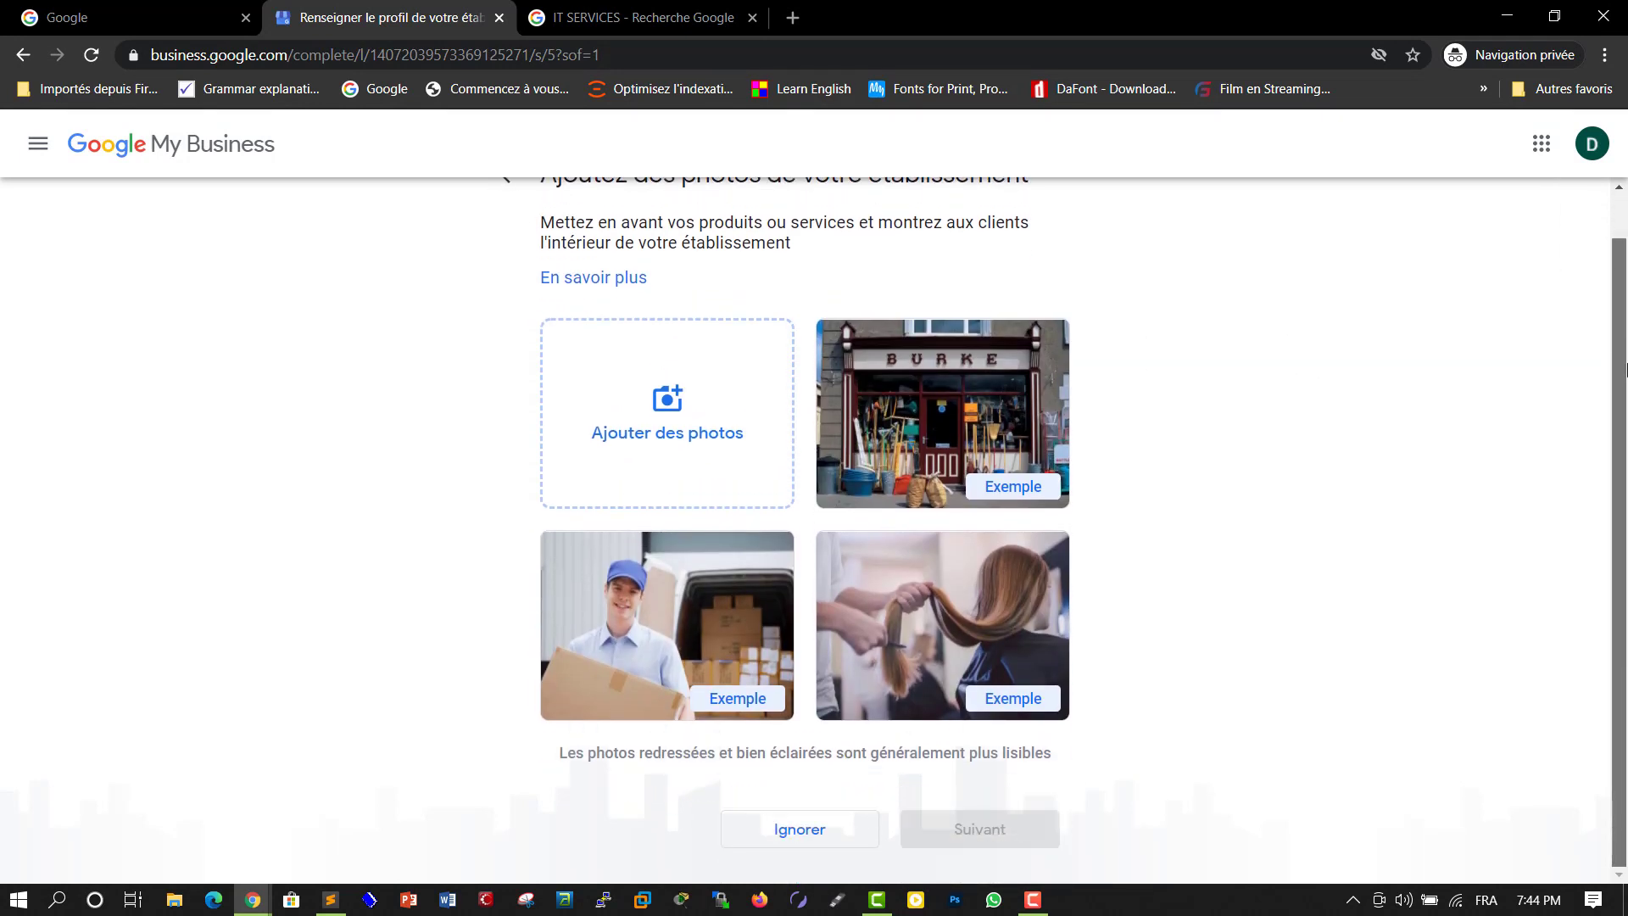
pyautogui.click(814, 829)
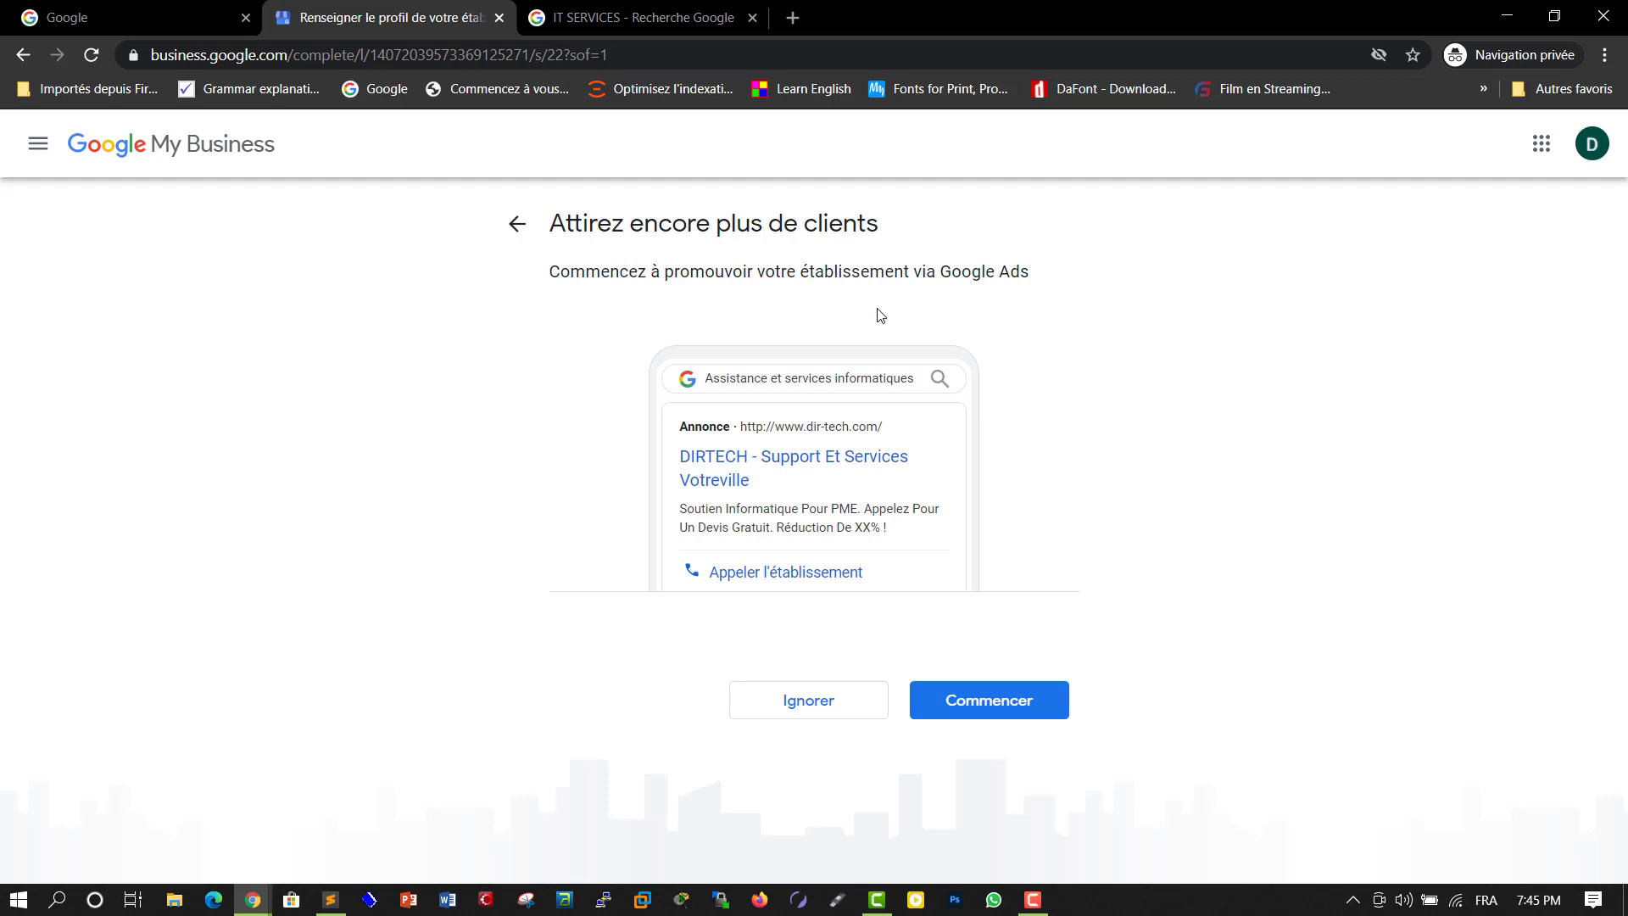
pyautogui.click(775, 709)
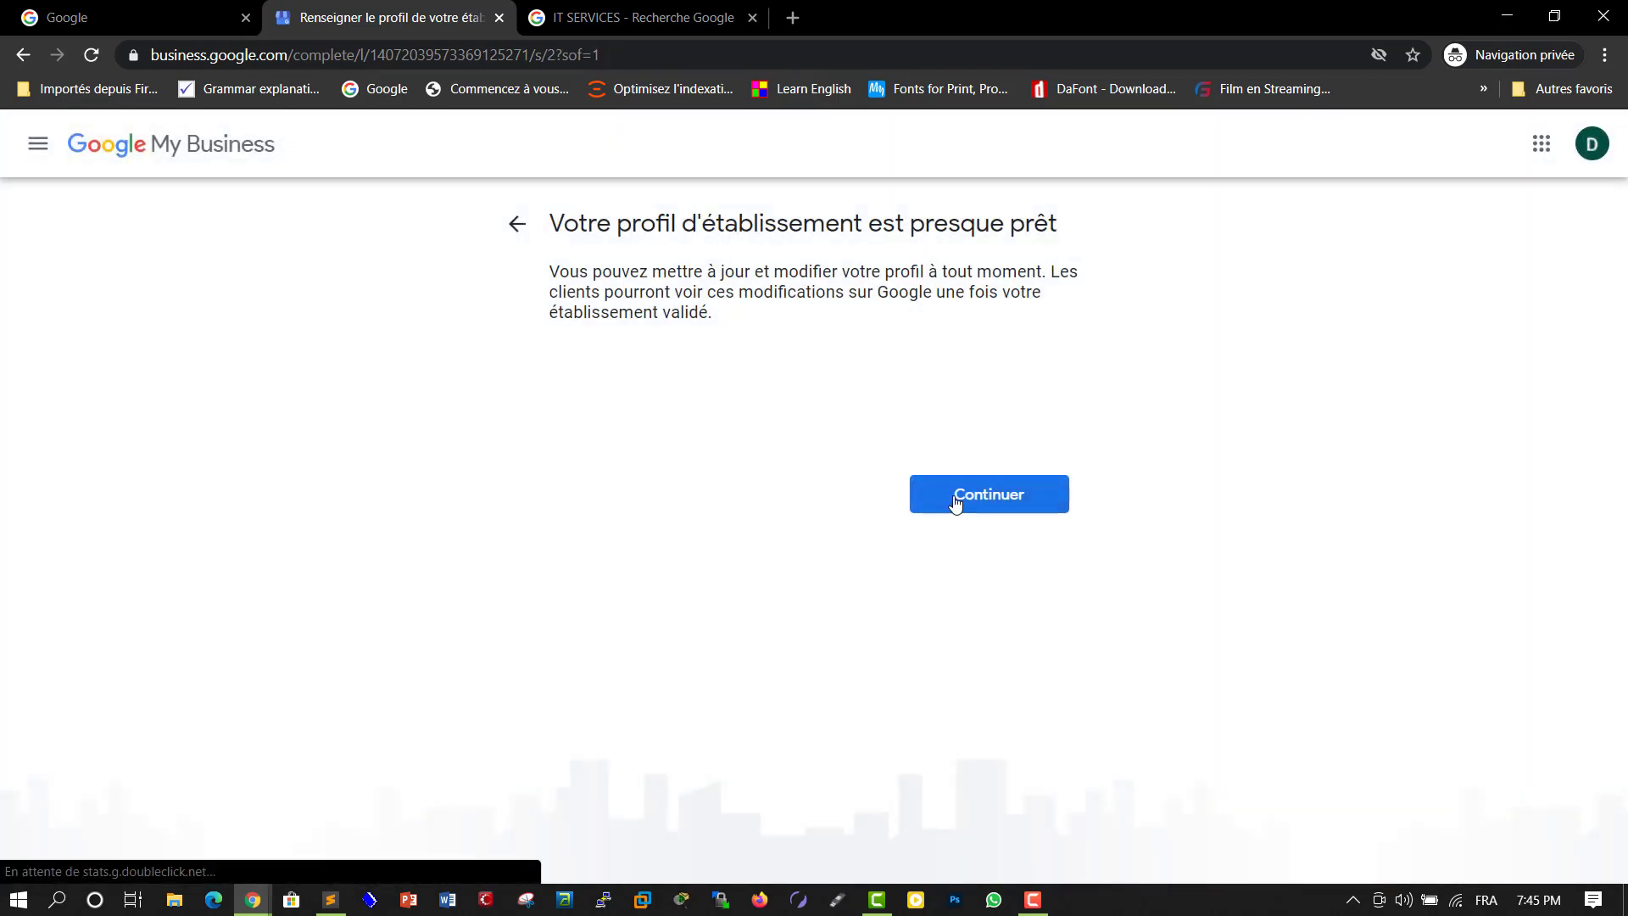
pyautogui.click(963, 502)
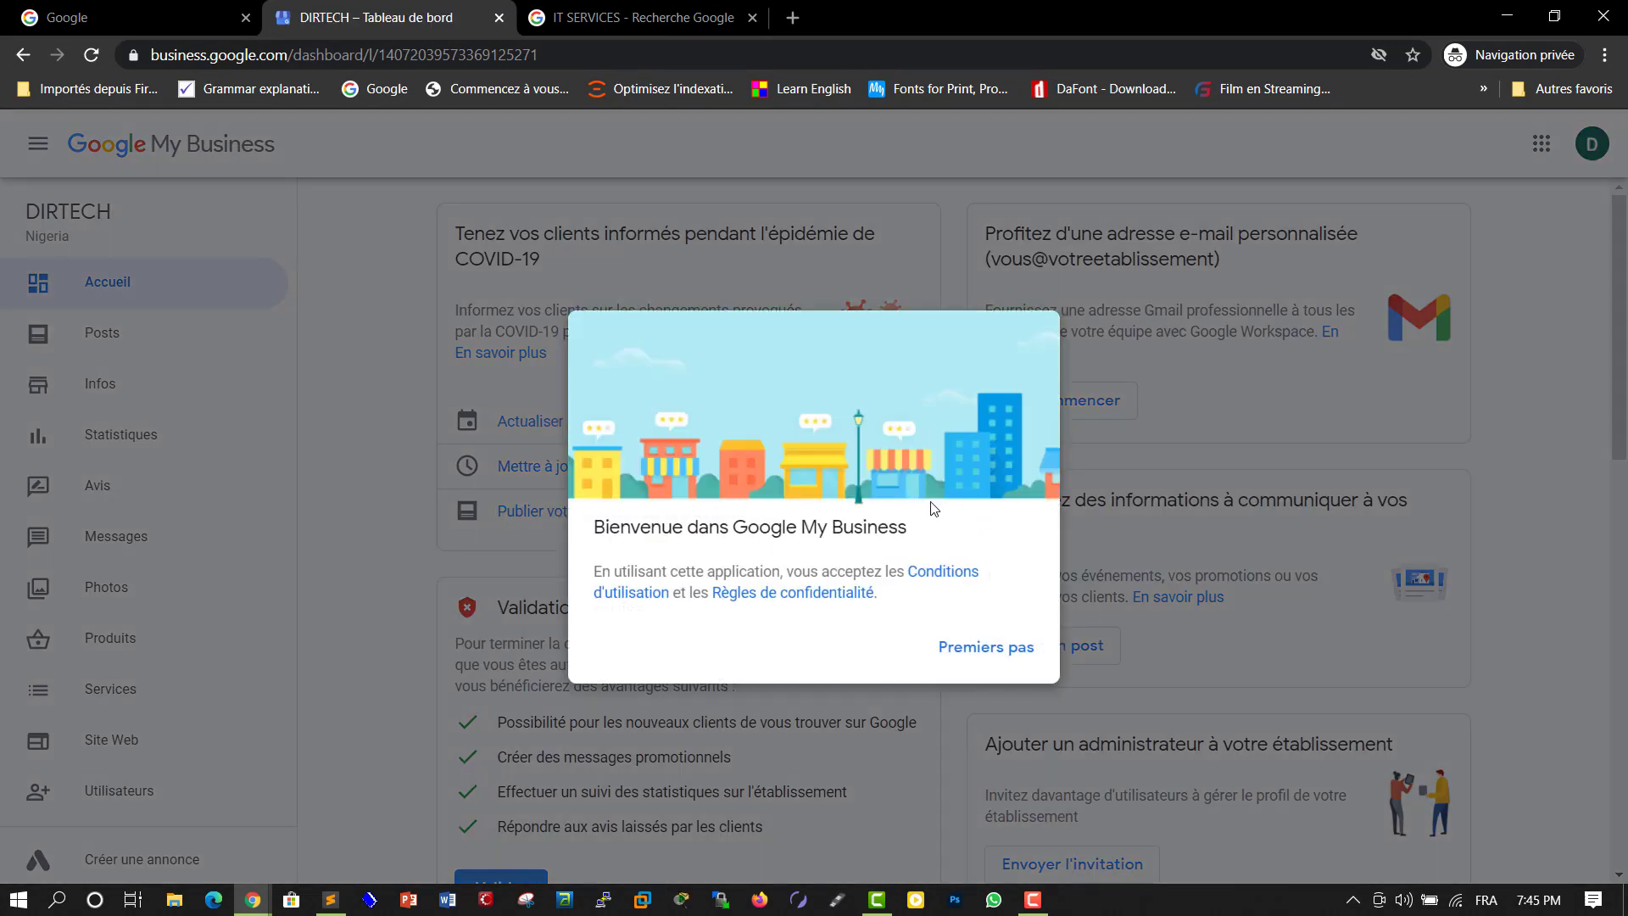
# Dismiss the welcome message, look over the dashboard, and close the Posts offer introduction
pyautogui.click(975, 651)
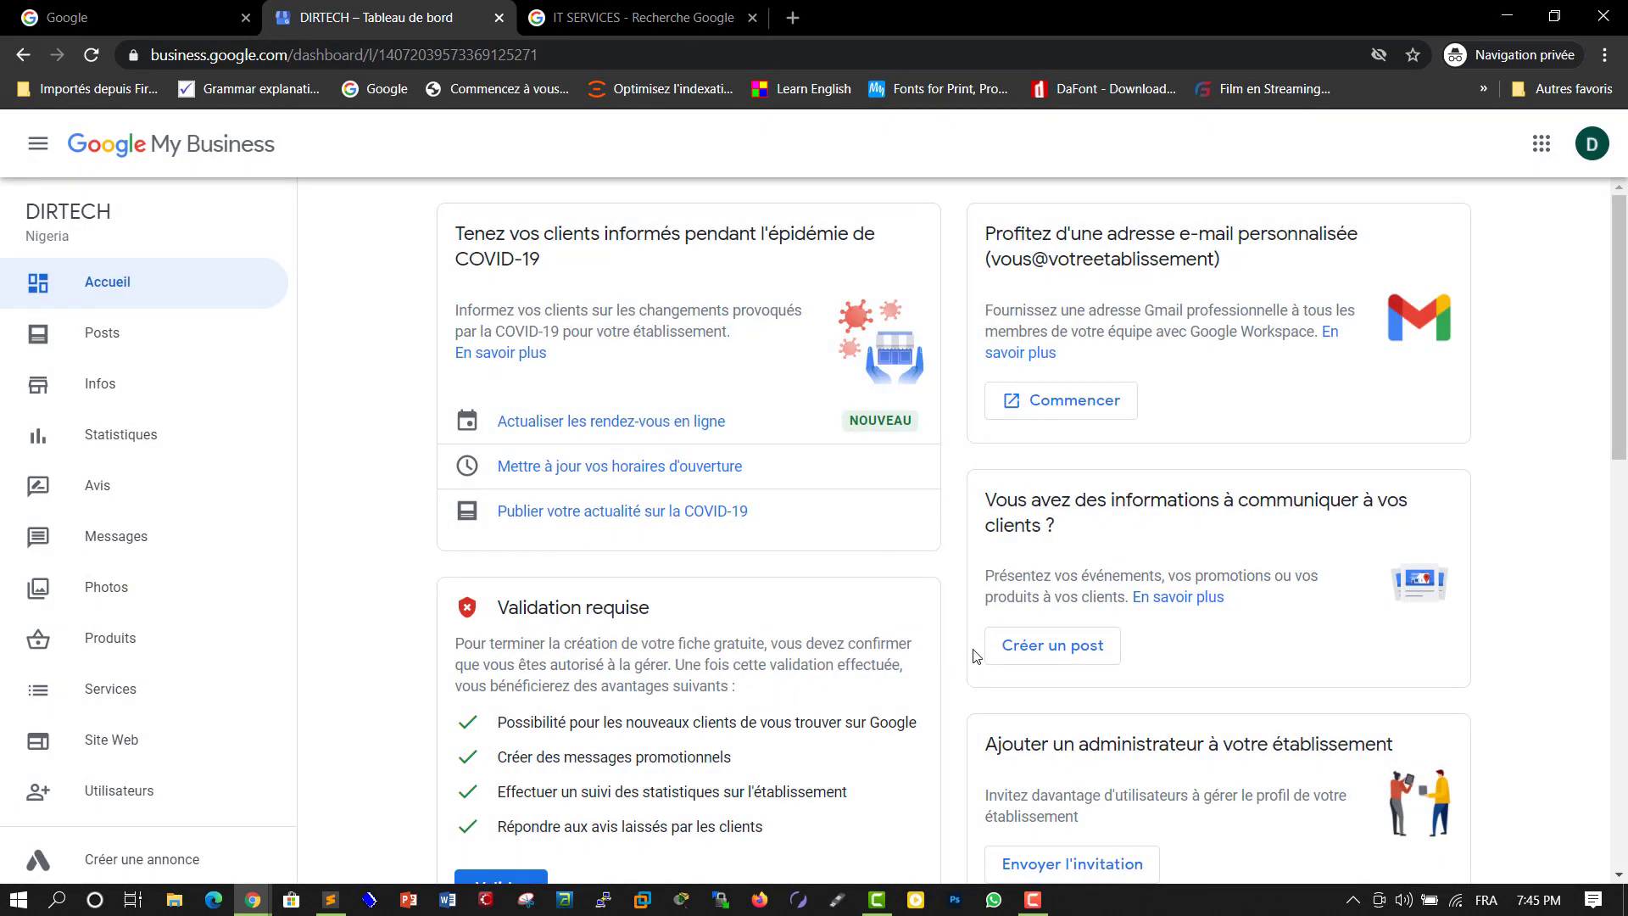
pyautogui.moveTo(1620, 276); pyautogui.dragTo(1624, 544)
pyautogui.scroll(5, 1199, 291)
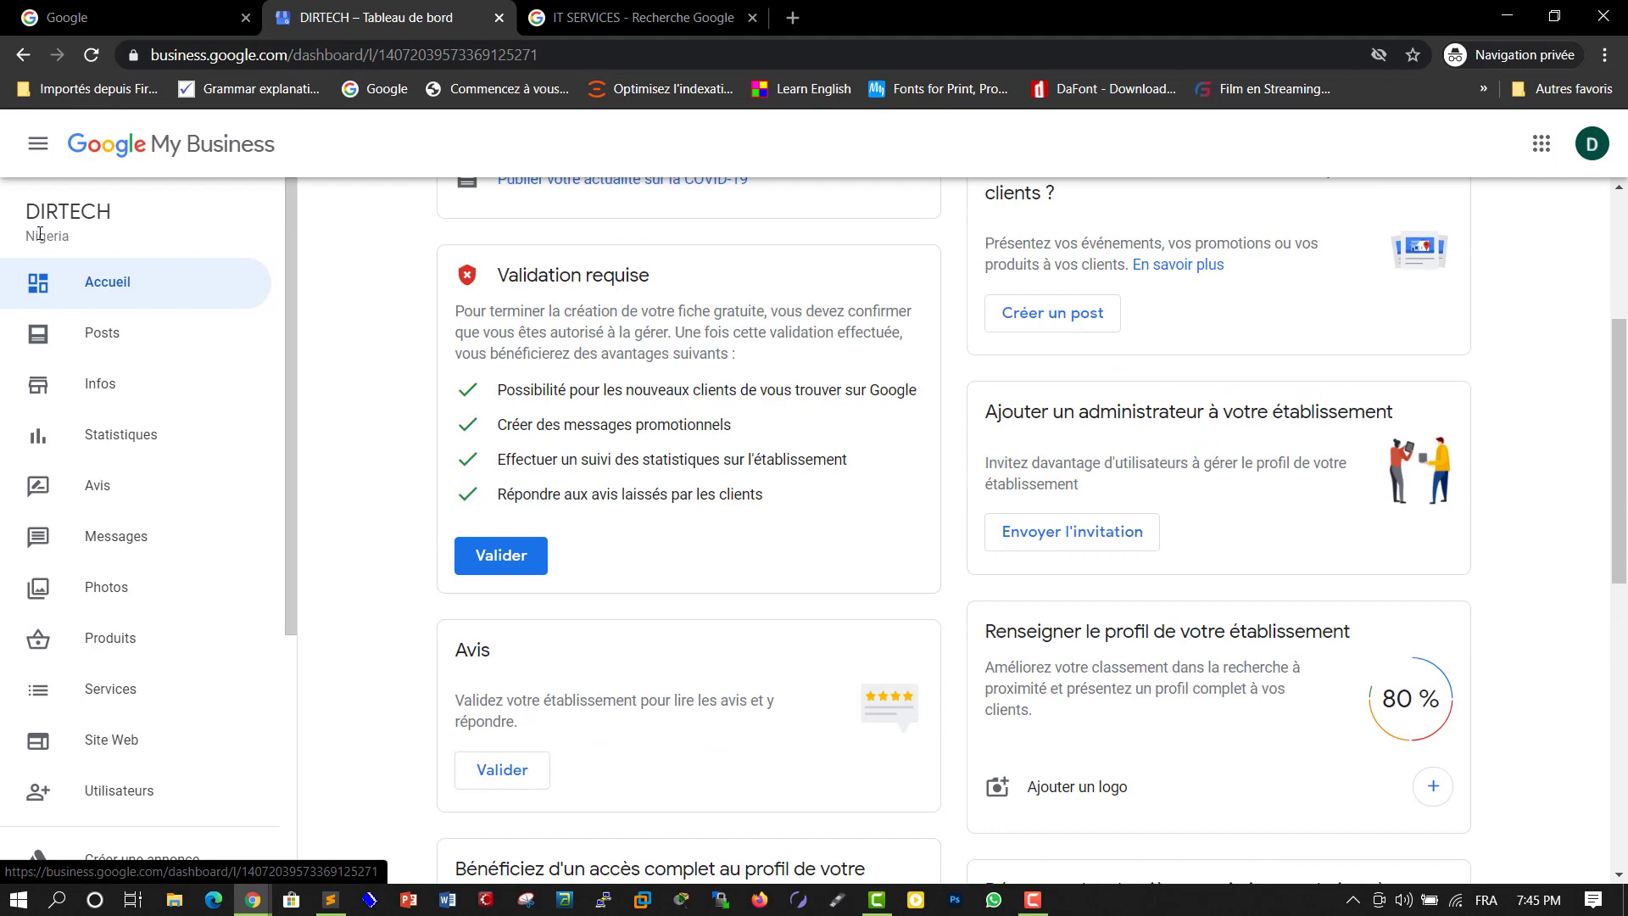
pyautogui.click(148, 337)
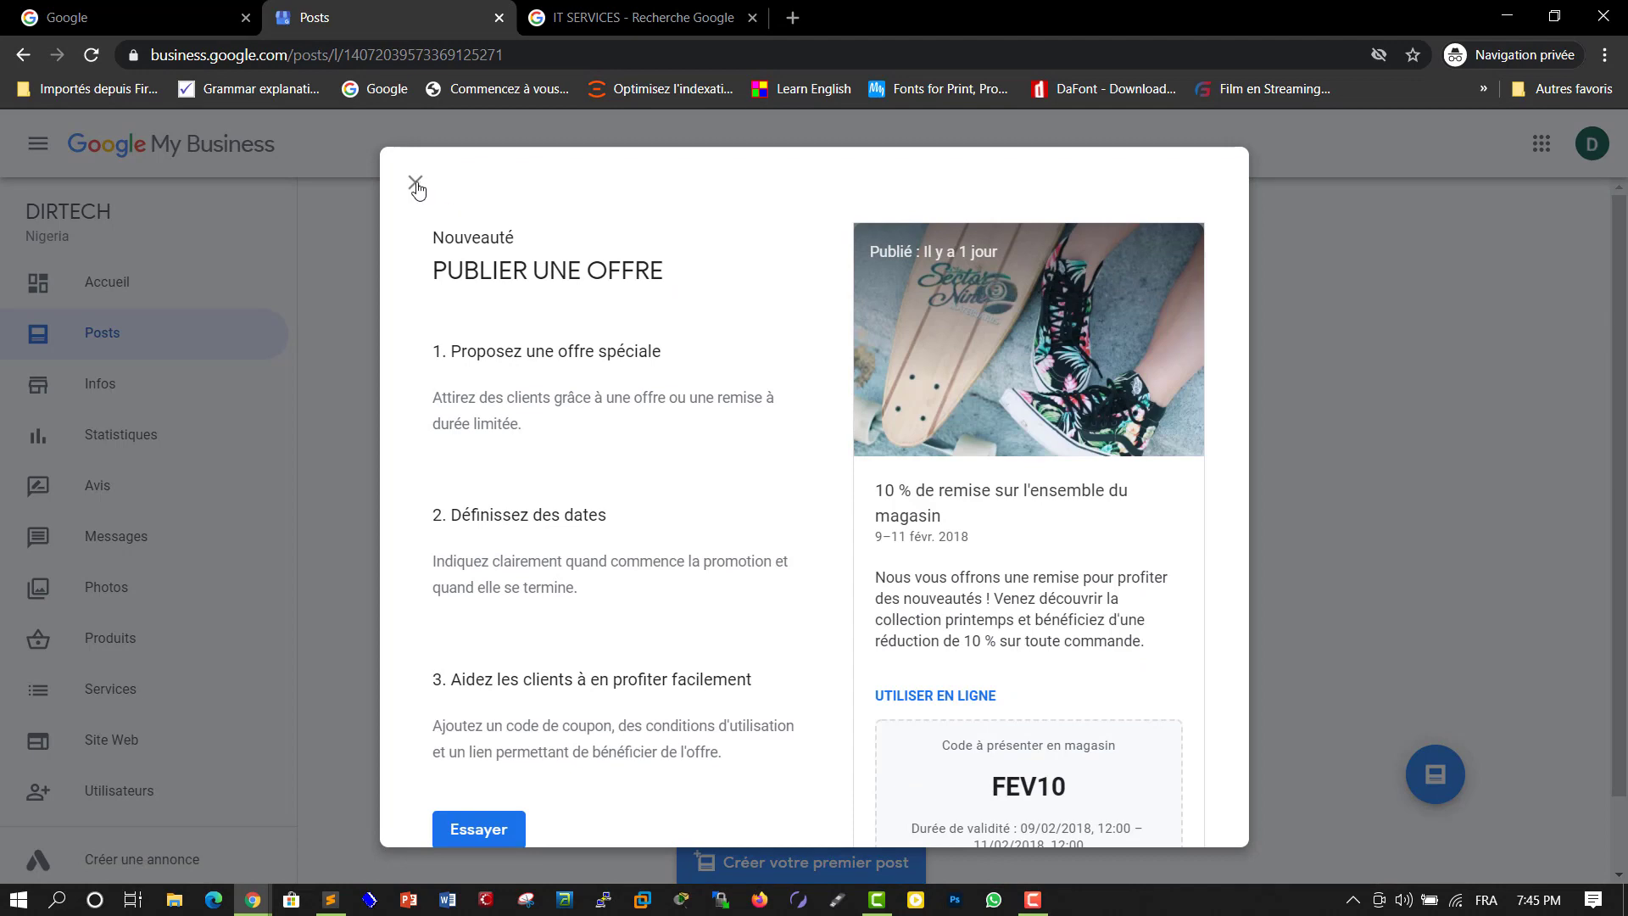
pyautogui.click(416, 184)
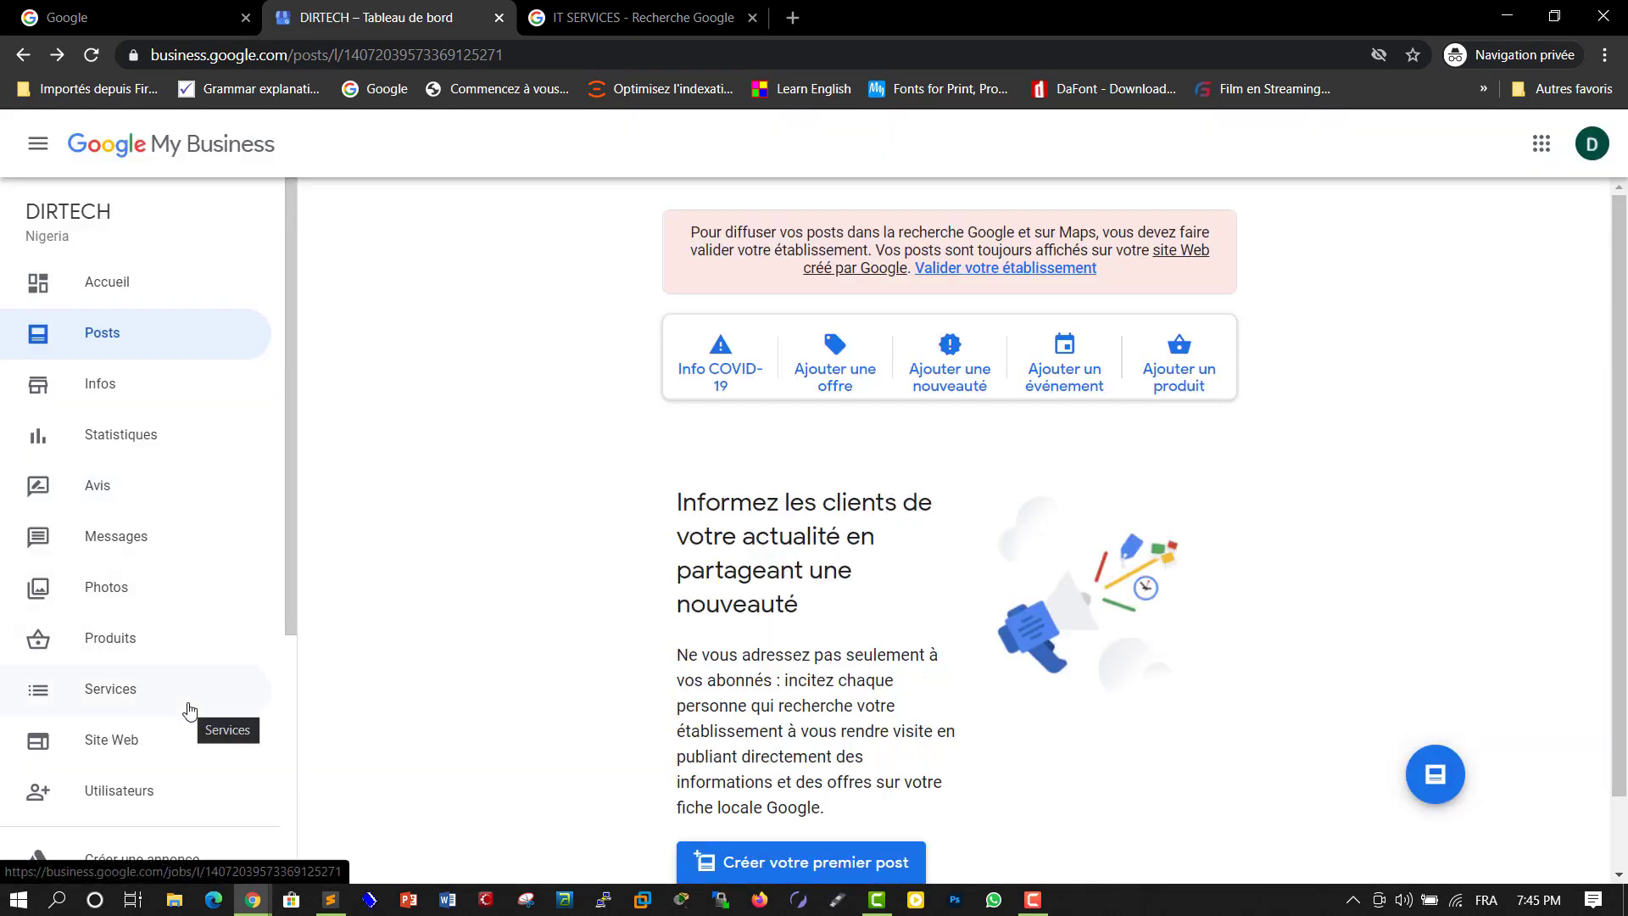
# View the signed-in account details in the account avatar panel
pyautogui.click(1594, 146)
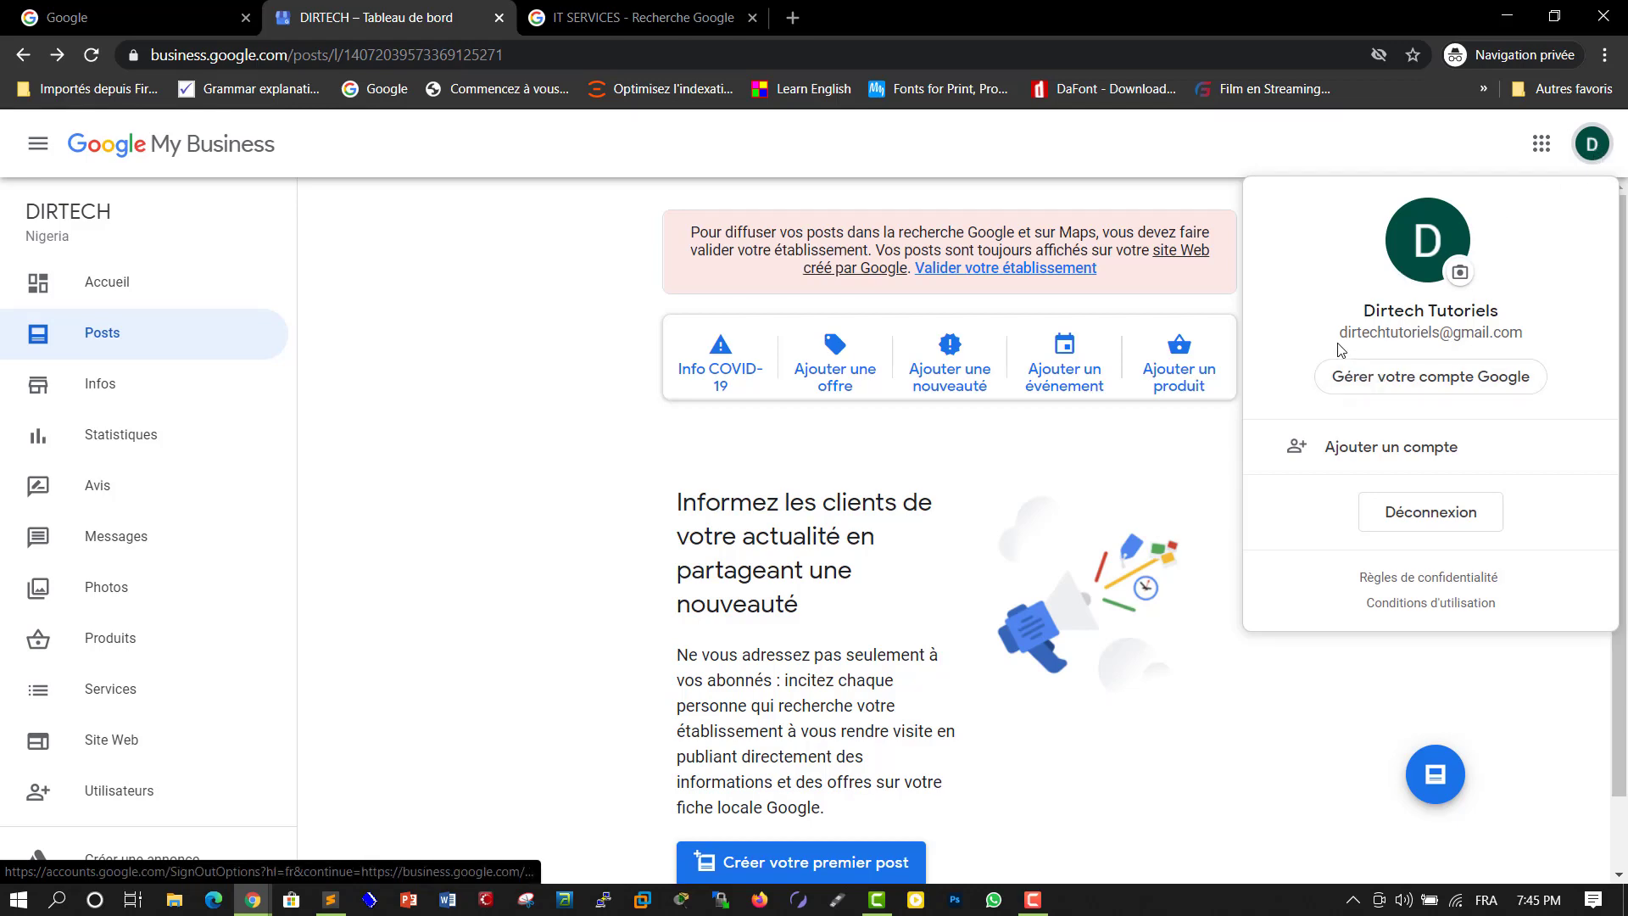
pyautogui.moveTo(1340, 333); pyautogui.dragTo(1444, 338)
pyautogui.click(1360, 329)
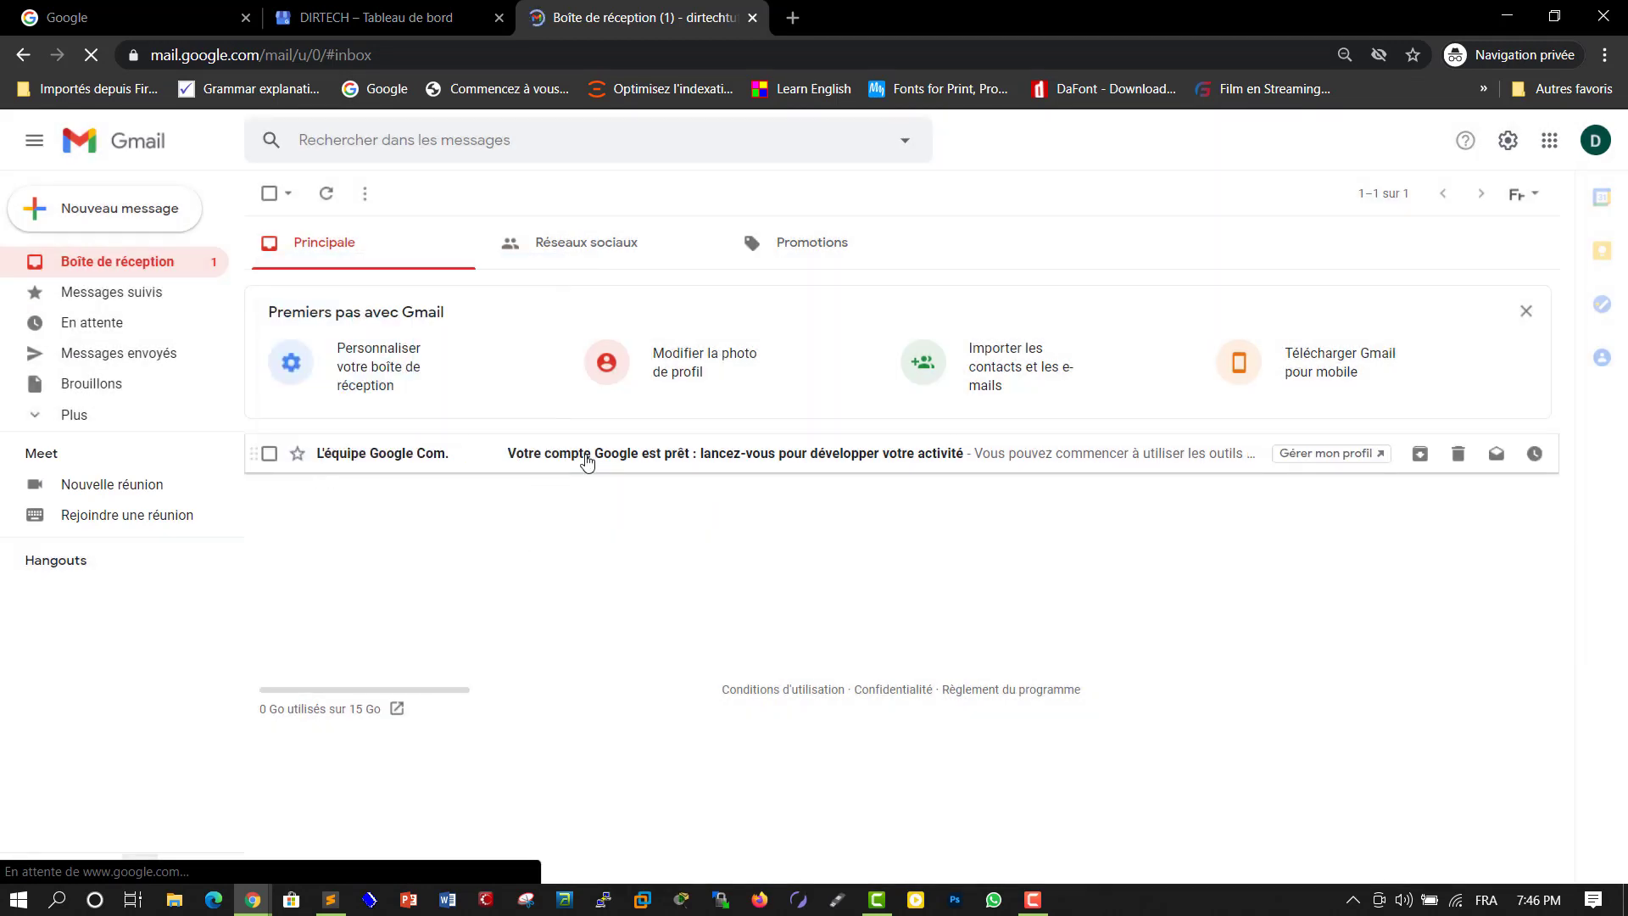
# Open the 'Votre compte Google est prêt' email and scroll through its content
pyautogui.click(583, 458)
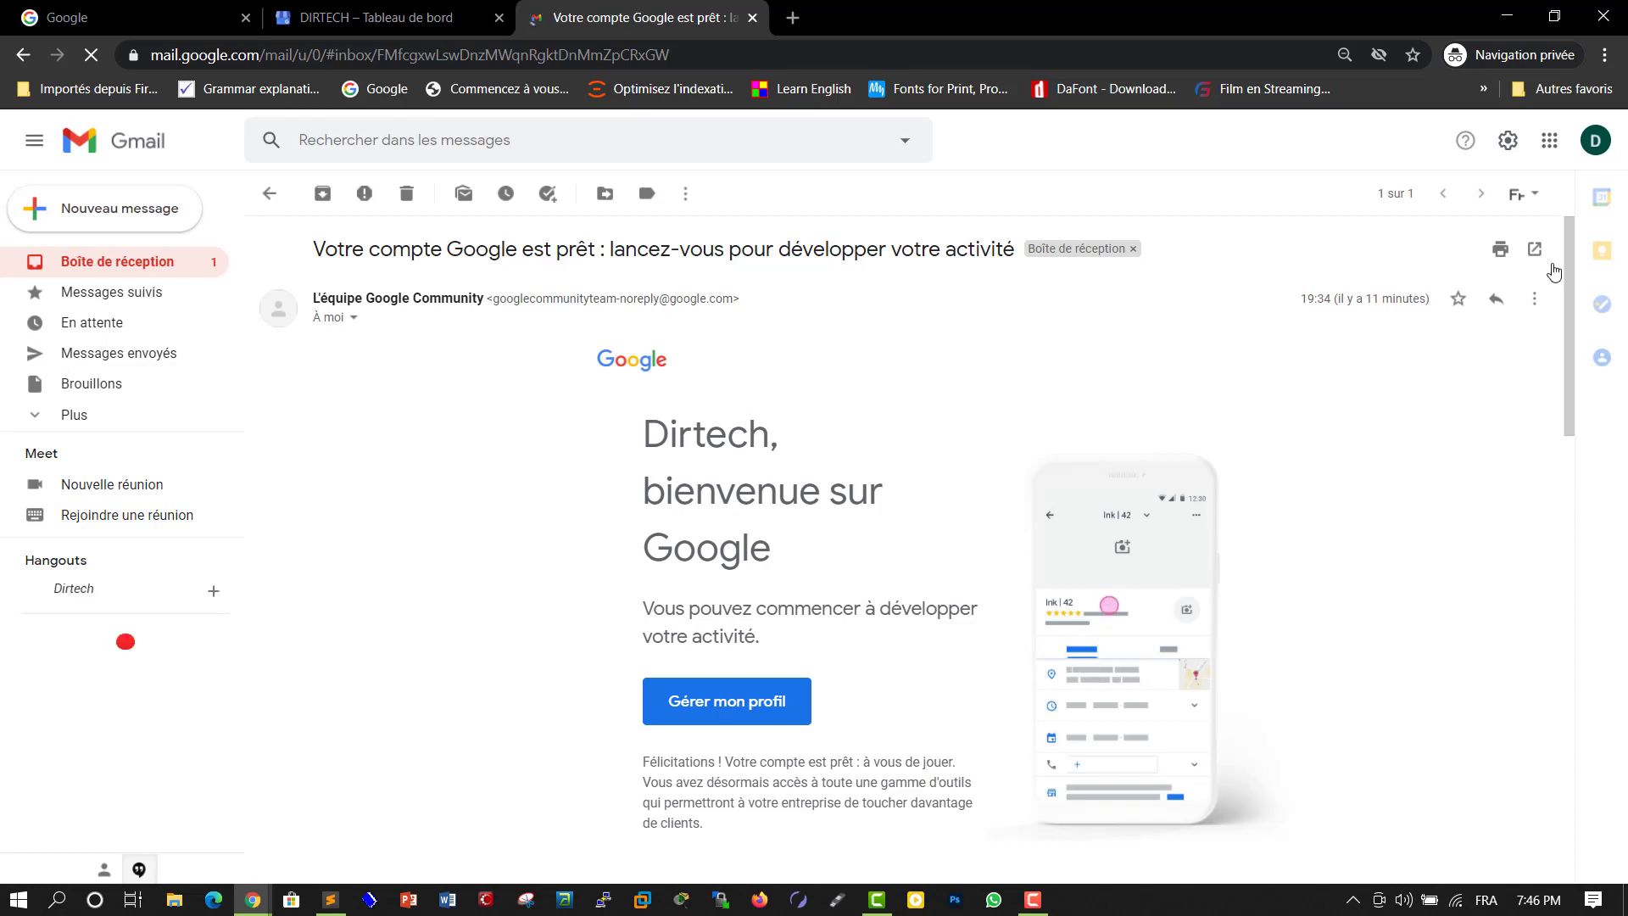
pyautogui.moveTo(1571, 258); pyautogui.dragTo(1571, 358)
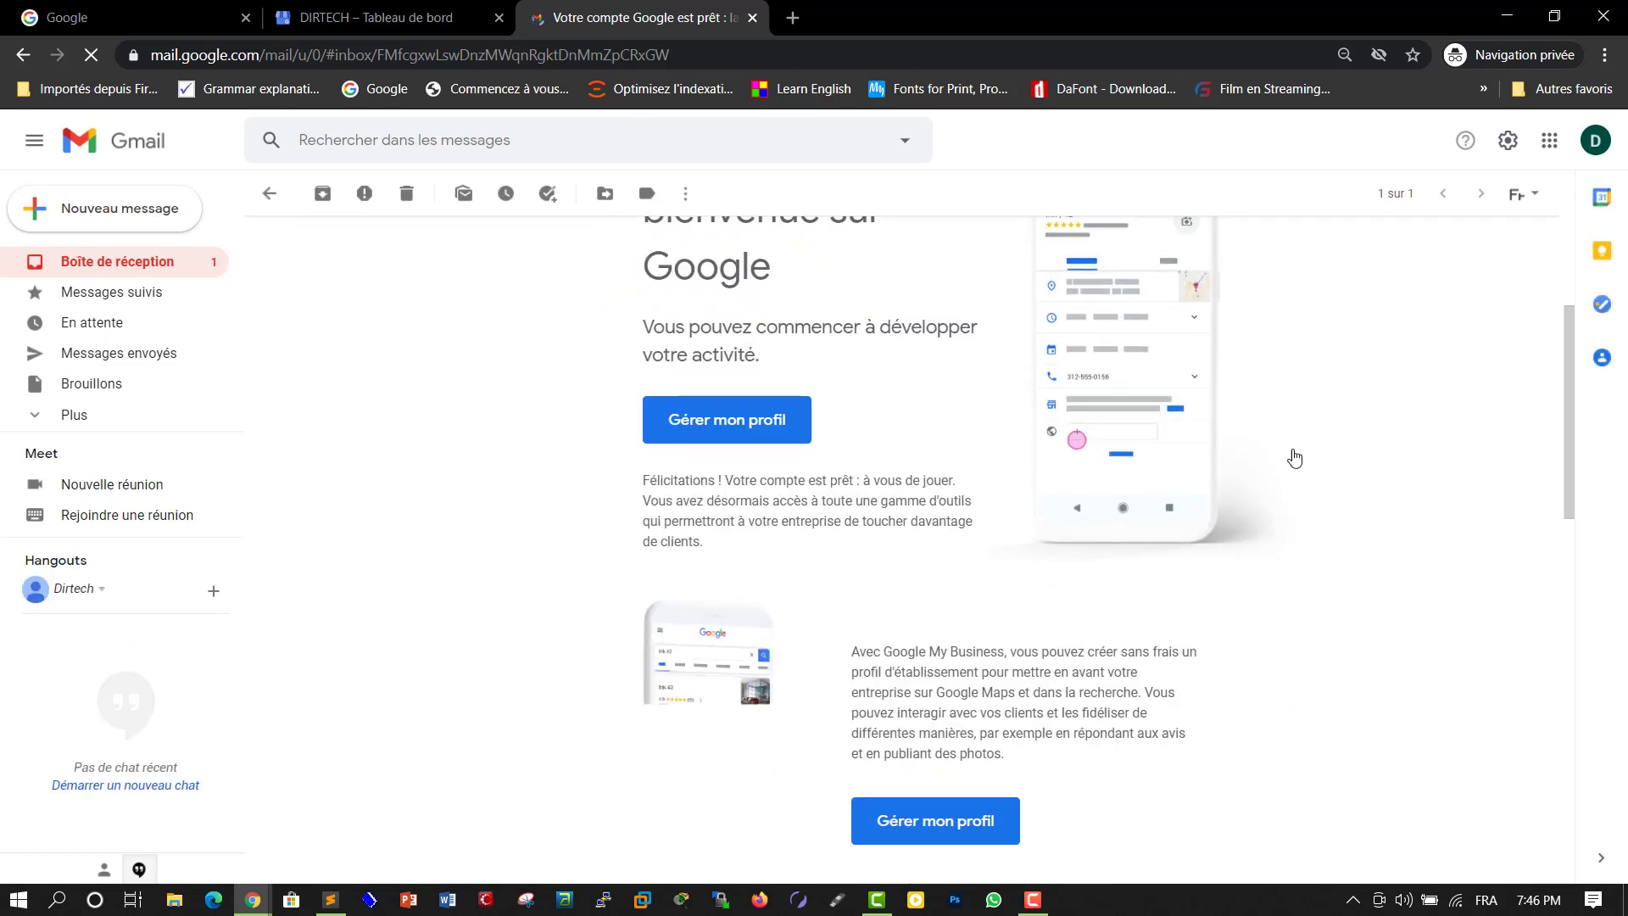